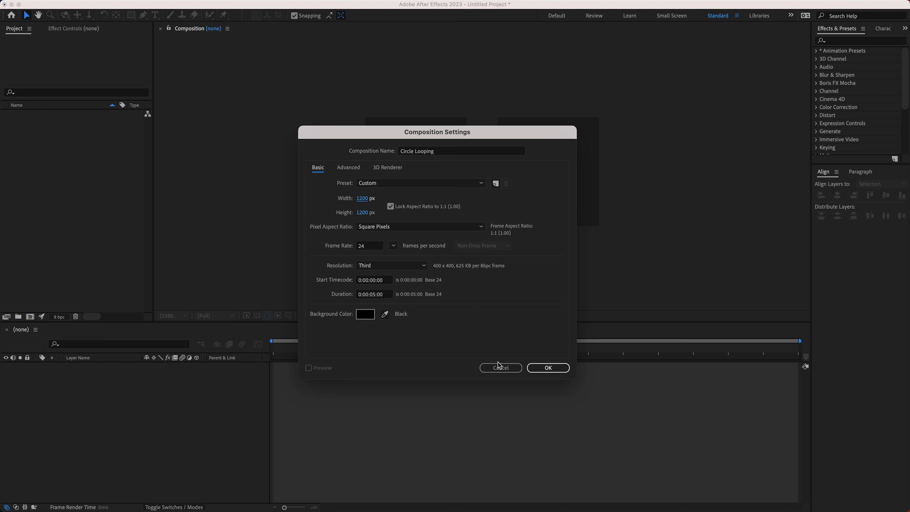
Step: Create the 1200 x 1200 px, 24 fps, 5-second Circle Looping composition and add an ellipse shape filling the whole frame
click(546, 368)
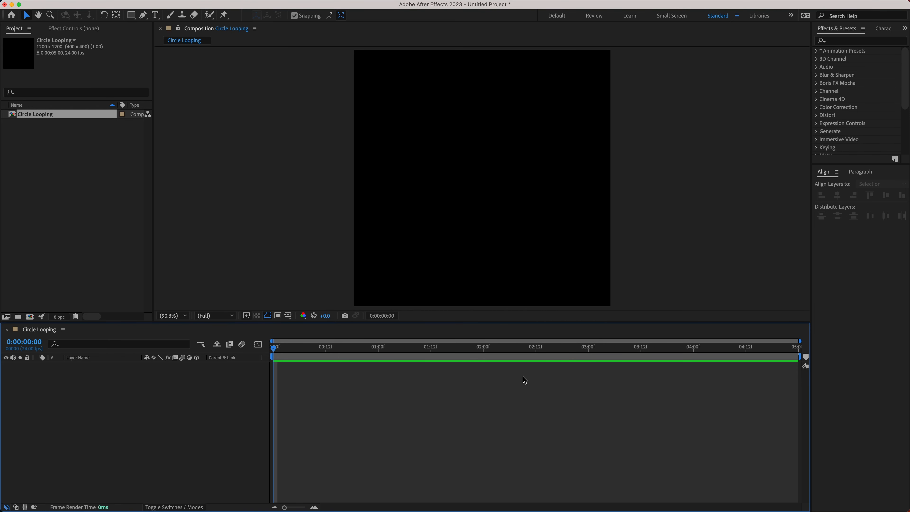
drag(285, 322, 290, 344)
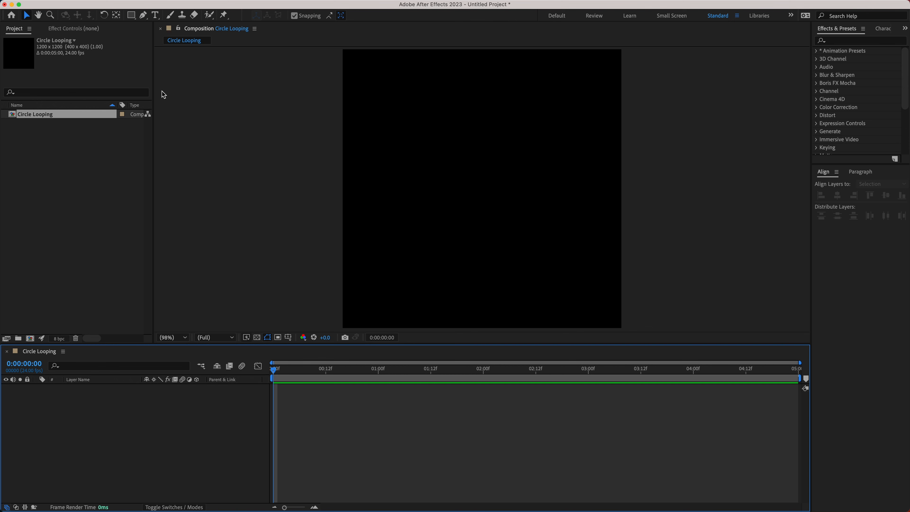
click(131, 15)
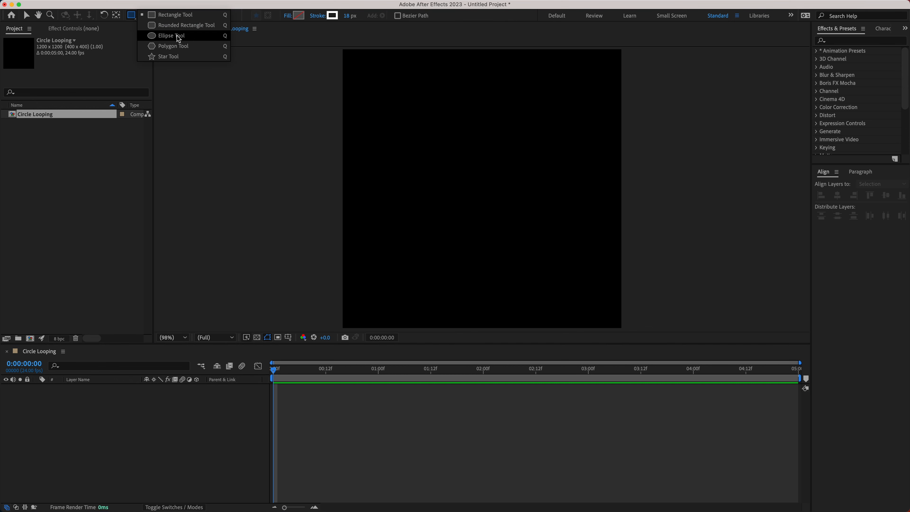
click(178, 37)
double_click(133, 16)
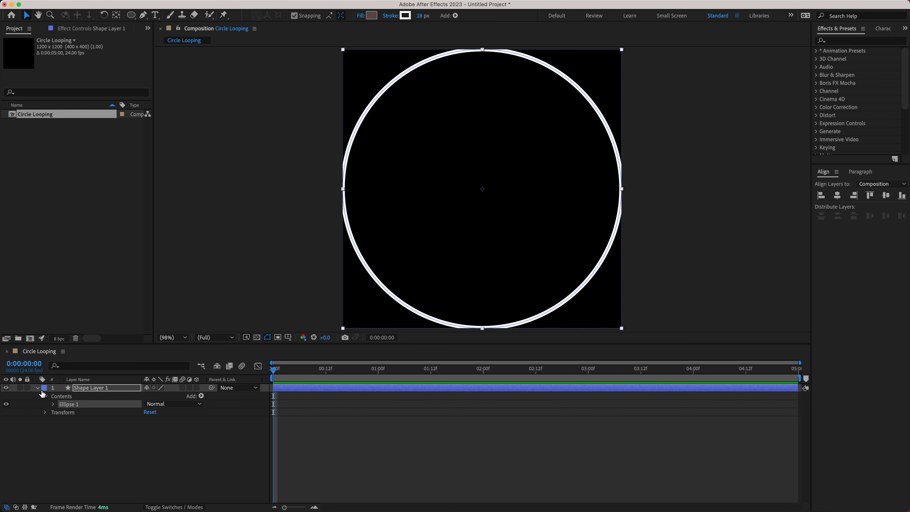
Step: Rename the ellipse's shape layer as Circle
click(69, 389)
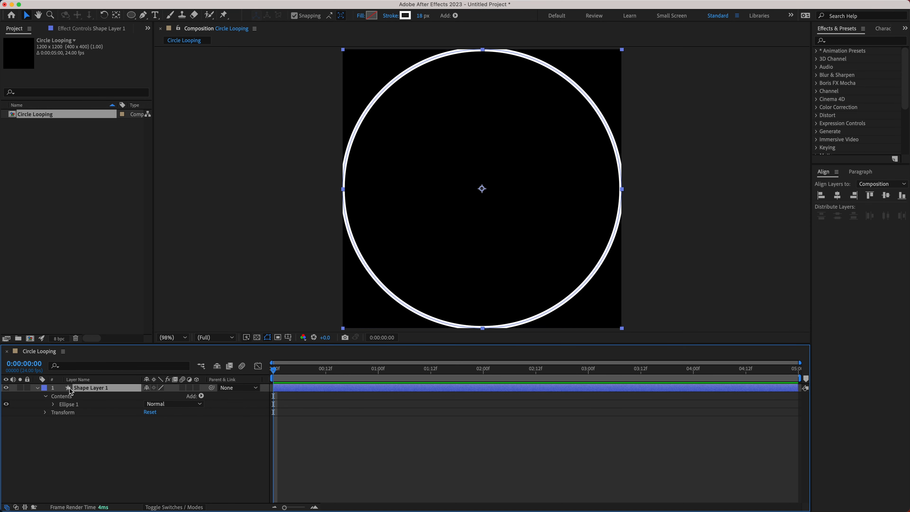
right_click(88, 390)
click(132, 479)
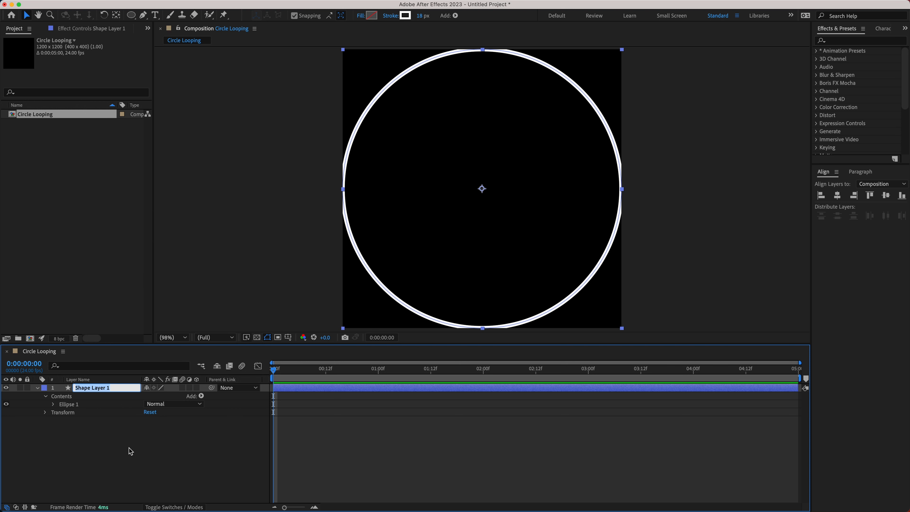
text(Circle)
key(Return)
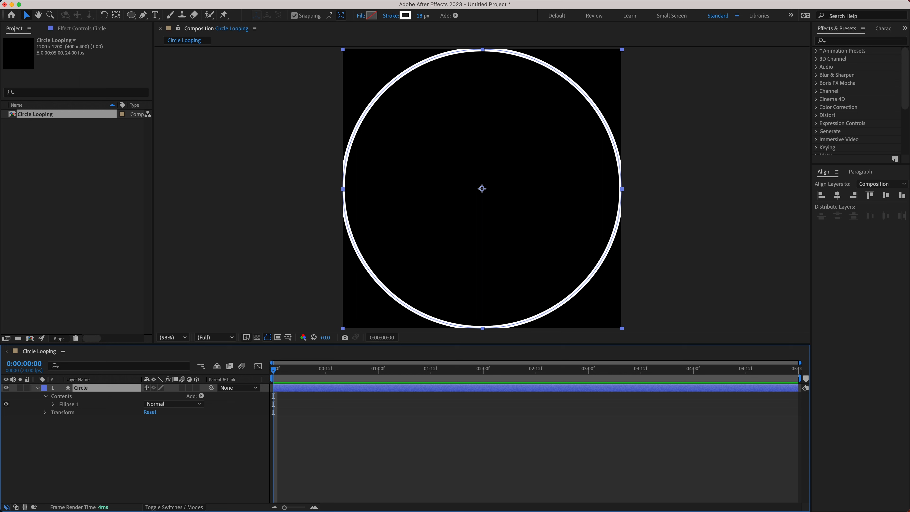
Step: Scale the Circle layer to 60% in both directions
click(46, 396)
click(45, 404)
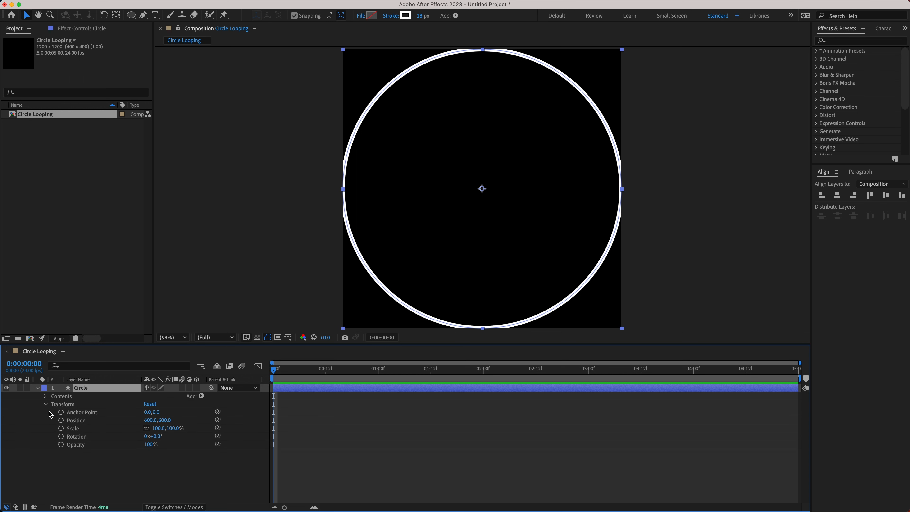
drag(163, 429, 148, 429)
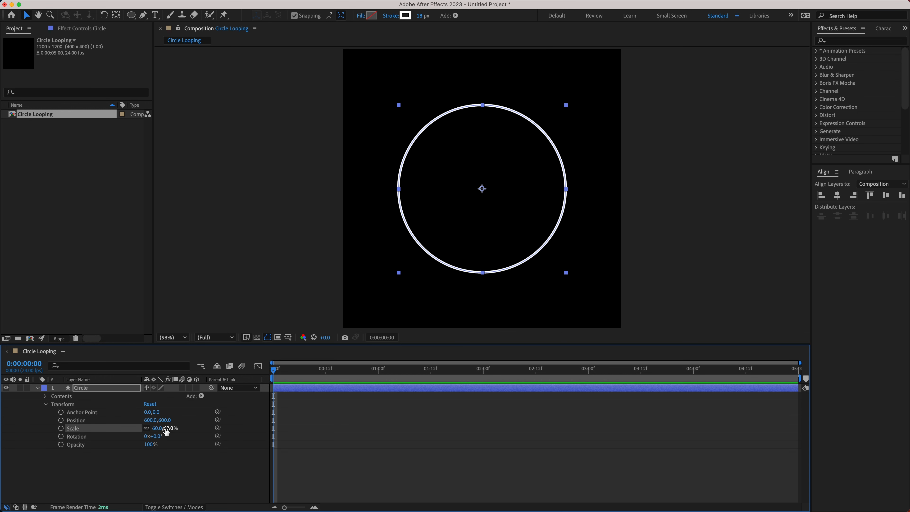
click(314, 416)
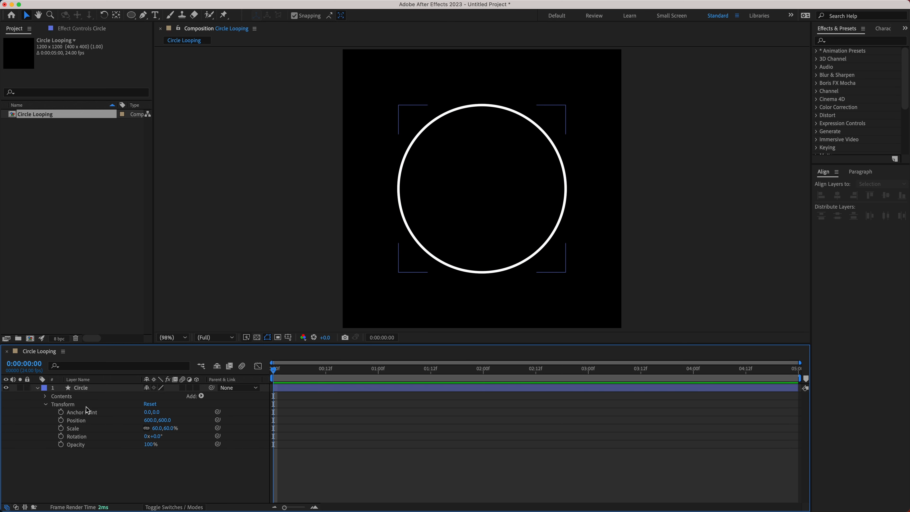
Step: Duplicate the Circle layer in the timeline
click(38, 389)
click(86, 390)
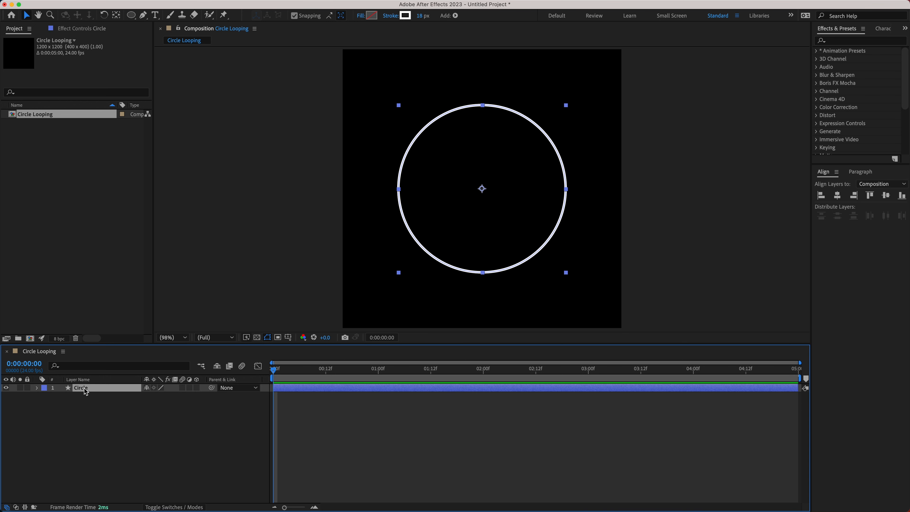
key(ctrl+d)
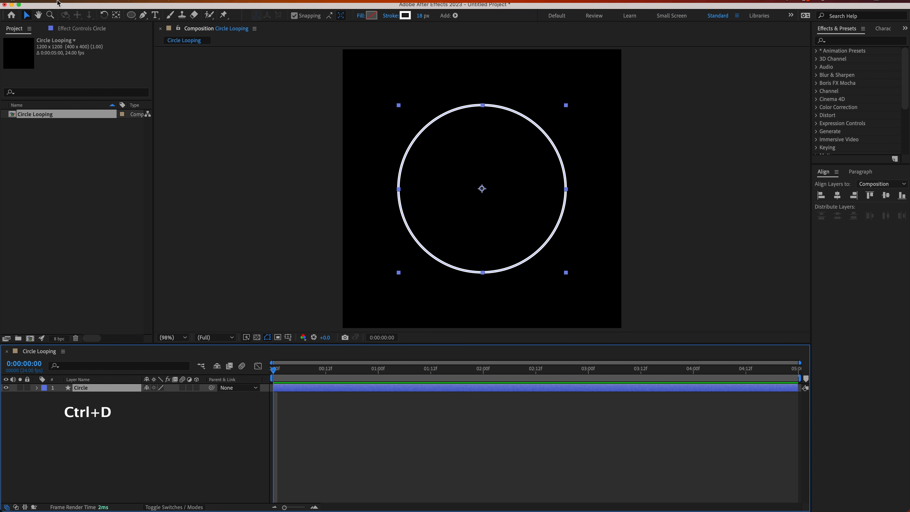
click(98, 5)
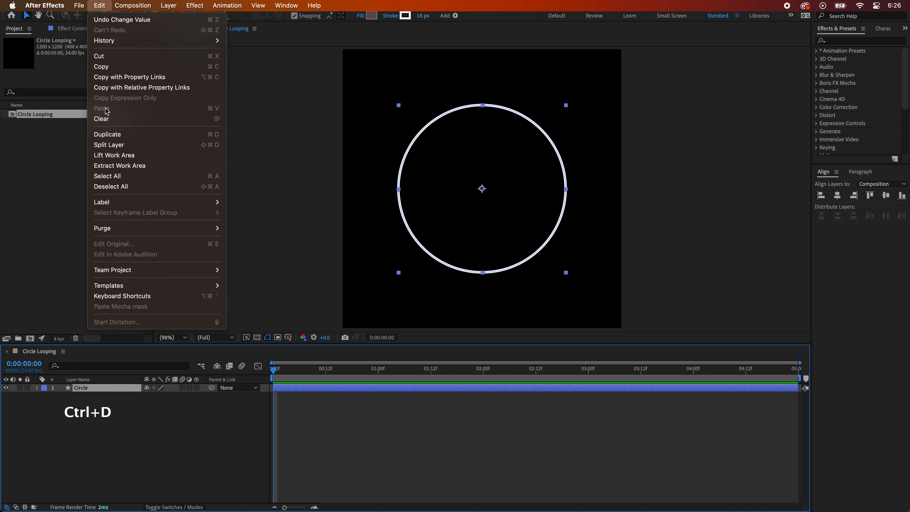
click(114, 135)
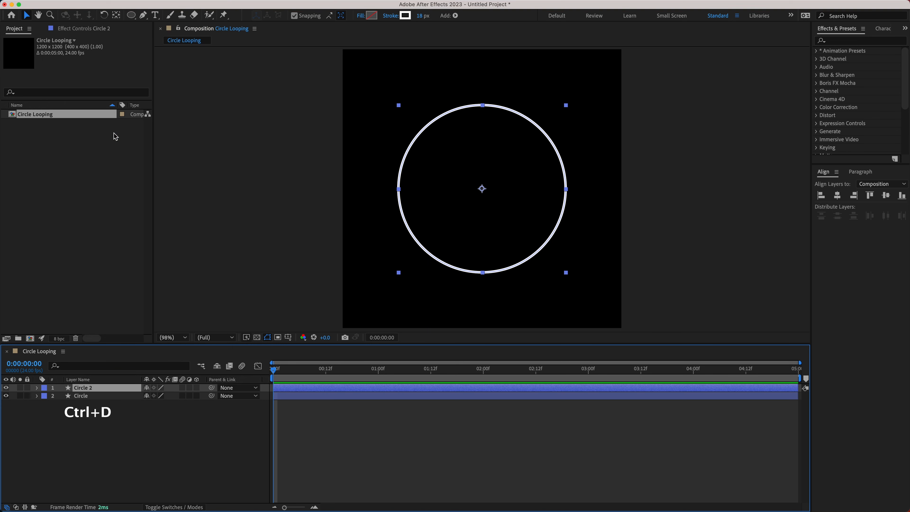
Step: Rename the duplicated circle layer as Circle small
right_click(86, 388)
click(108, 481)
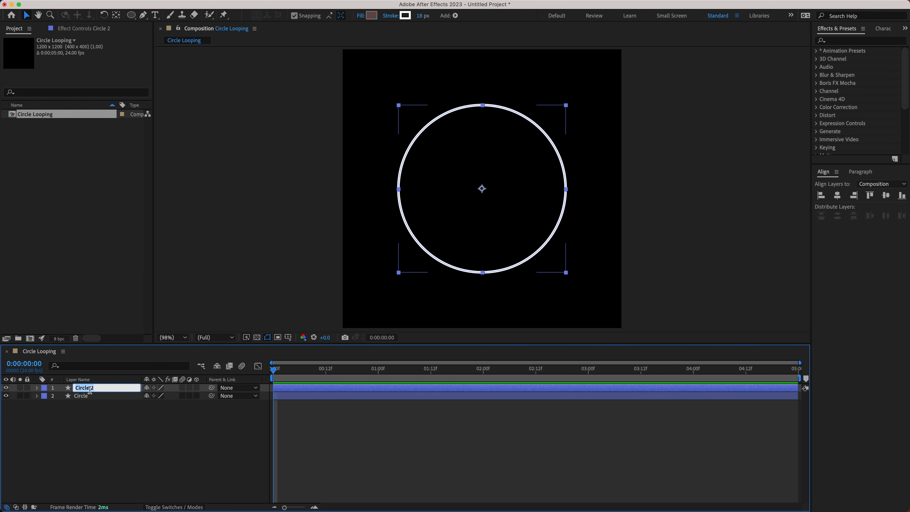
drag(102, 389, 92, 389)
text(small)
key(Return)
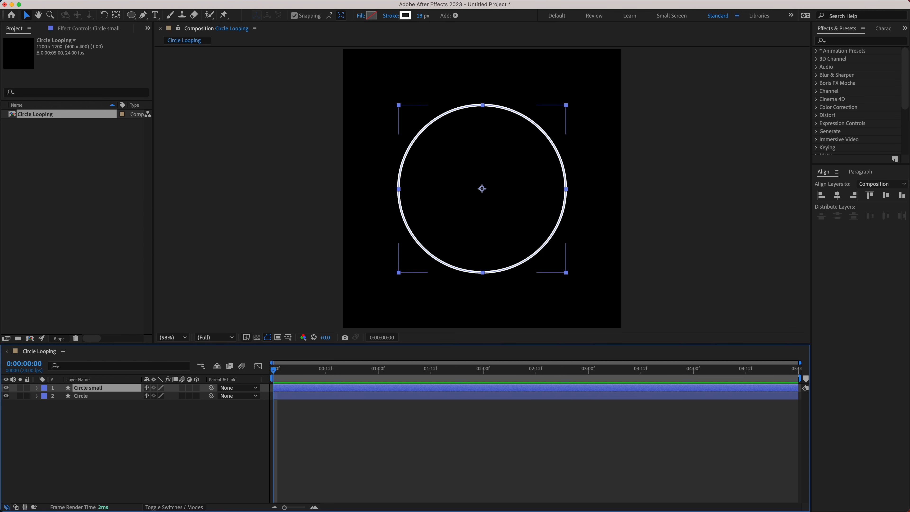
Step: Set the ellipse path size of the Circle small layer to 80 x 80
click(37, 387)
click(46, 396)
click(54, 404)
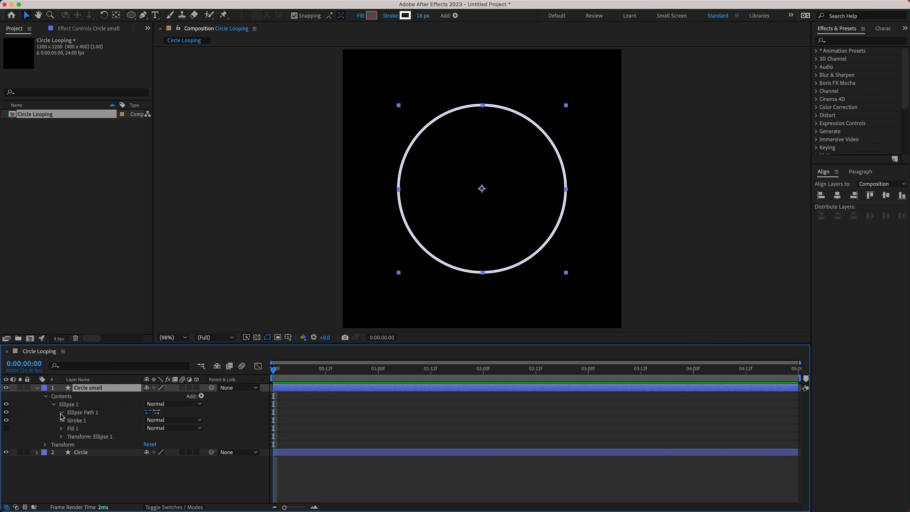
click(62, 413)
drag(163, 419, 7, 424)
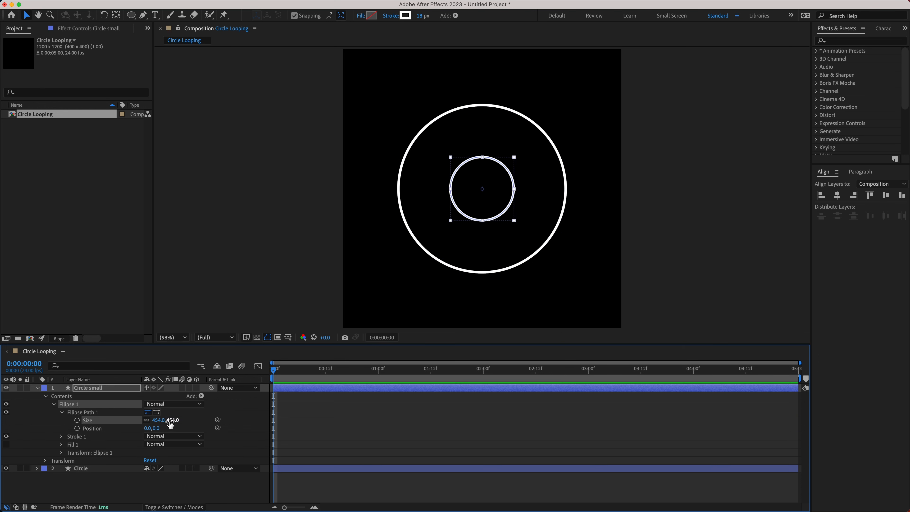
drag(171, 420, 6, 439)
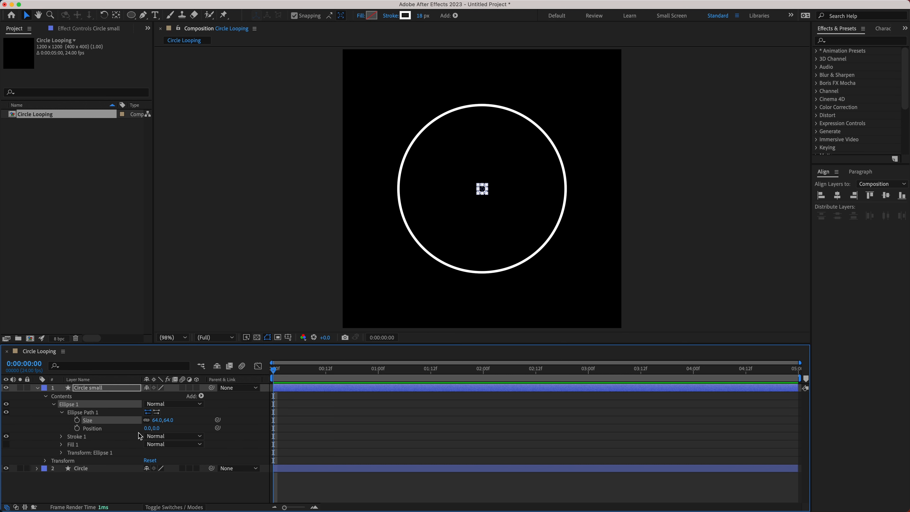
click(169, 420)
text(80)
key(Return)
Step: Give the Circle small layer a solid color fill and set its stroke to none
click(94, 389)
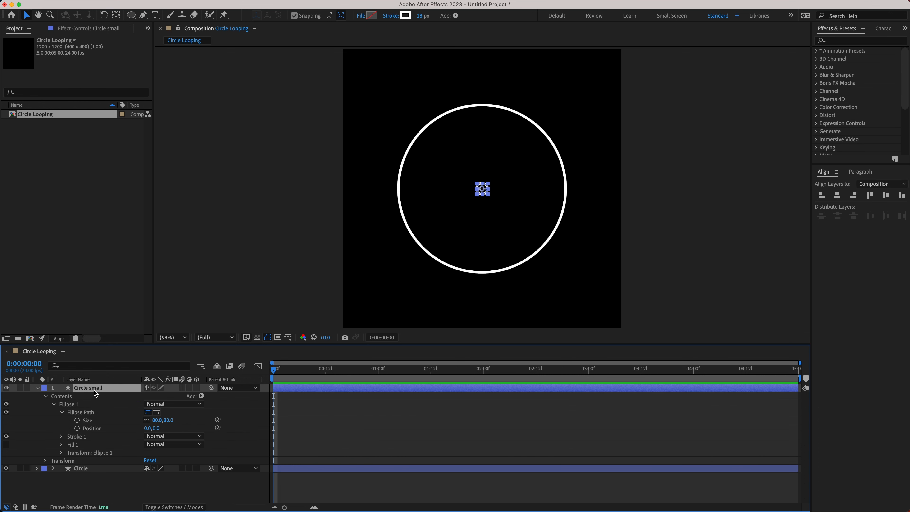
click(362, 17)
click(394, 196)
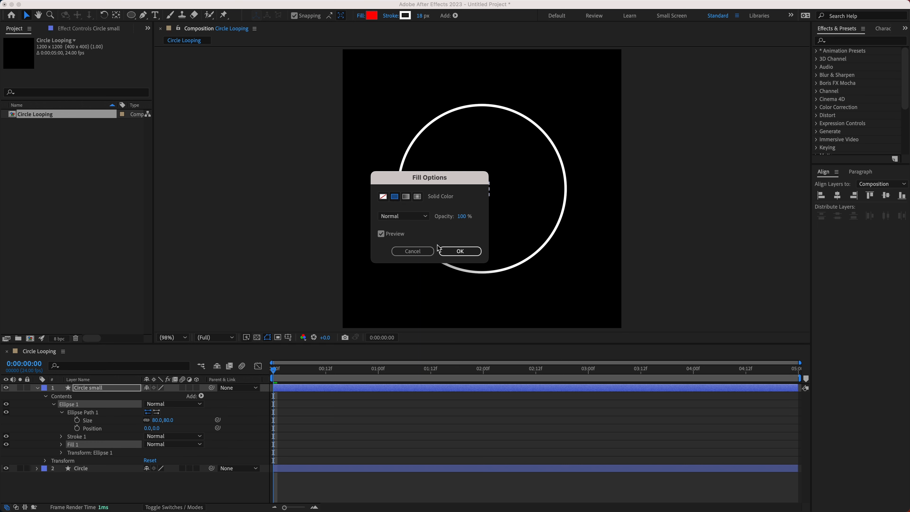
click(441, 250)
click(392, 18)
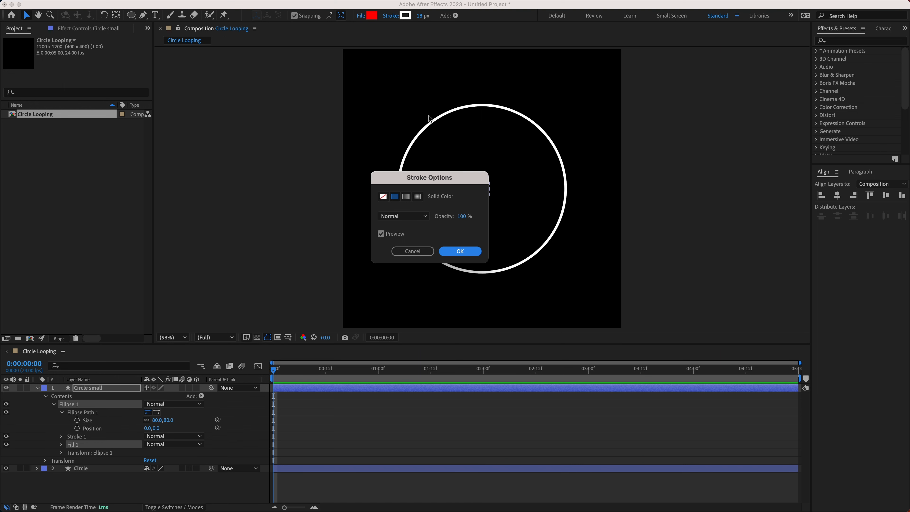
click(383, 196)
click(448, 251)
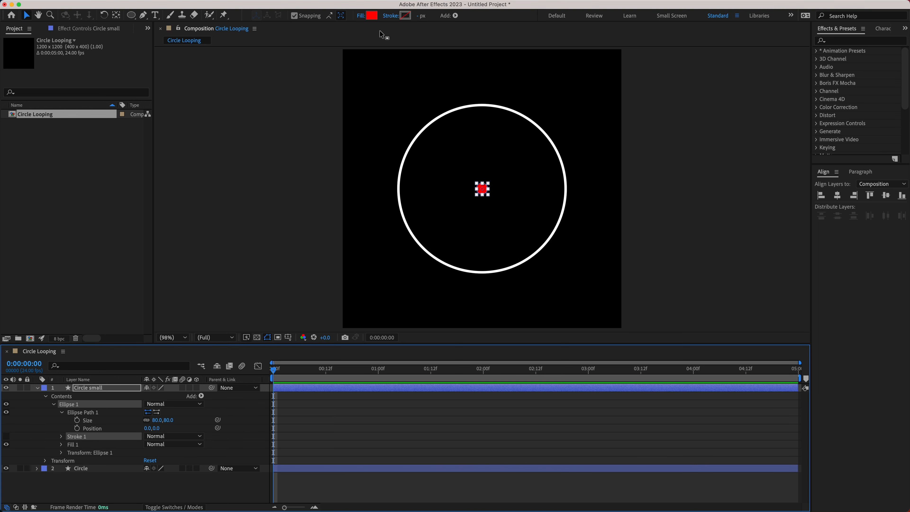
Step: Change the fill color of the small circle to yellow, FFDF00
click(372, 16)
drag(668, 435, 670, 446)
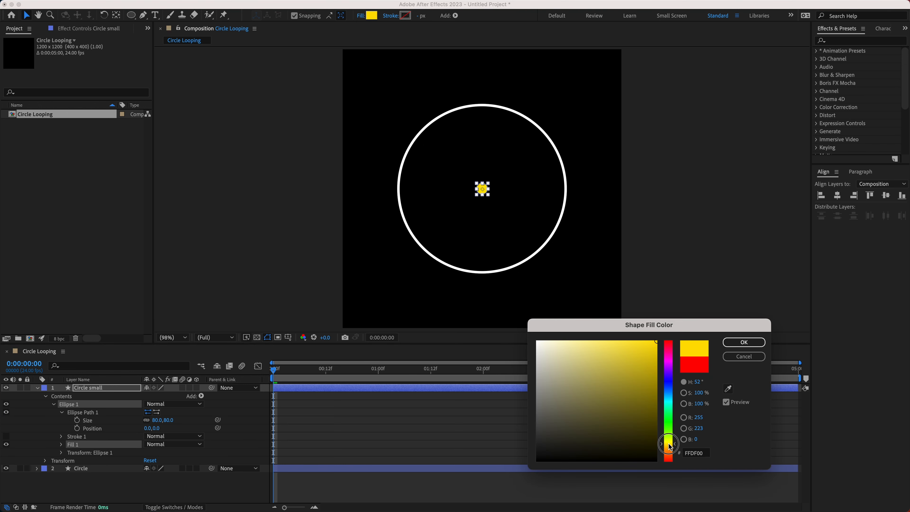
click(744, 342)
click(435, 428)
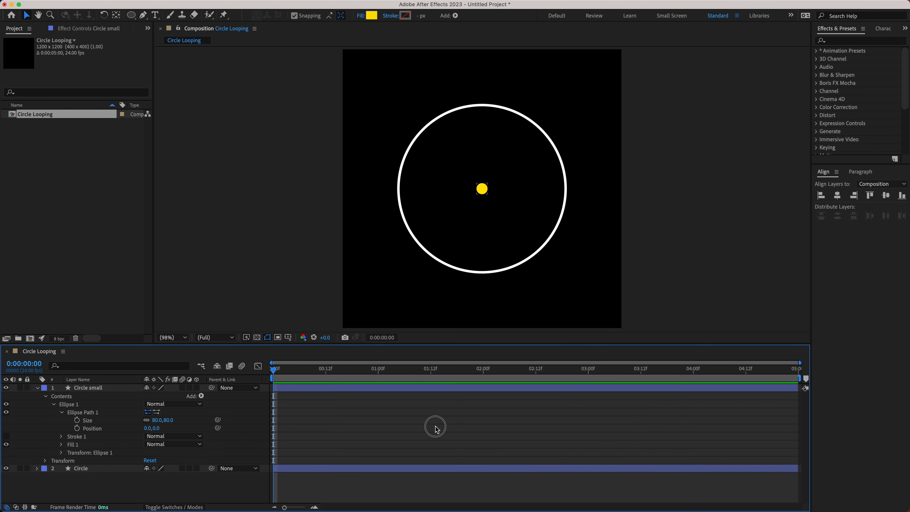
Step: Set the small circle's ellipse path vertical position to -600 and collapse the layer's properties
click(90, 413)
drag(155, 433, 169, 446)
click(161, 428)
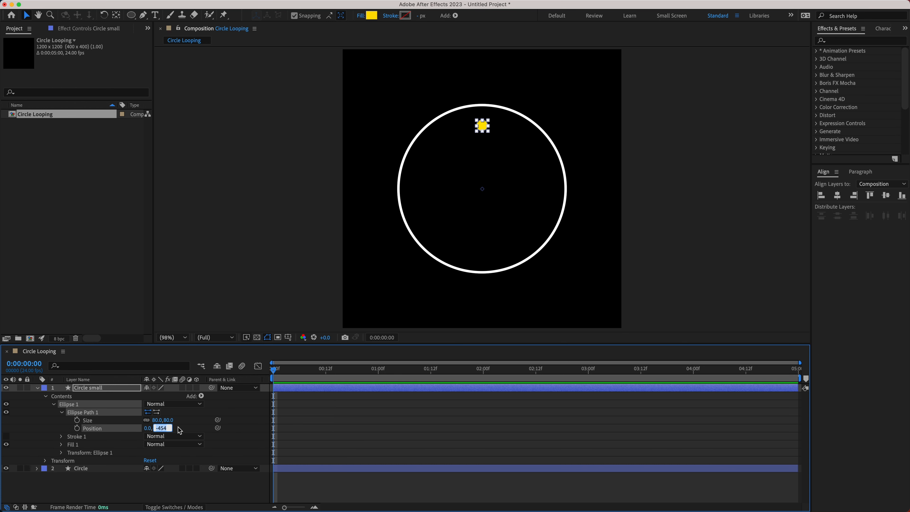
text(-600)
key(Return)
click(299, 428)
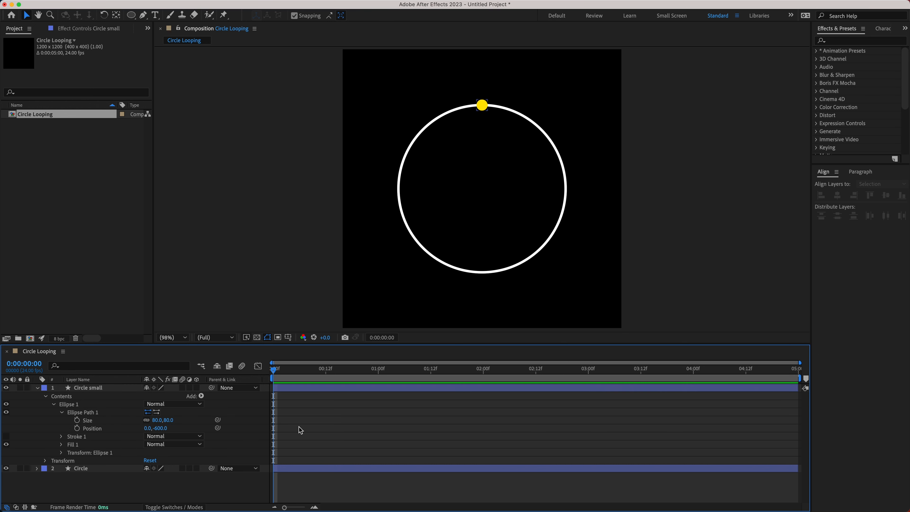
click(289, 388)
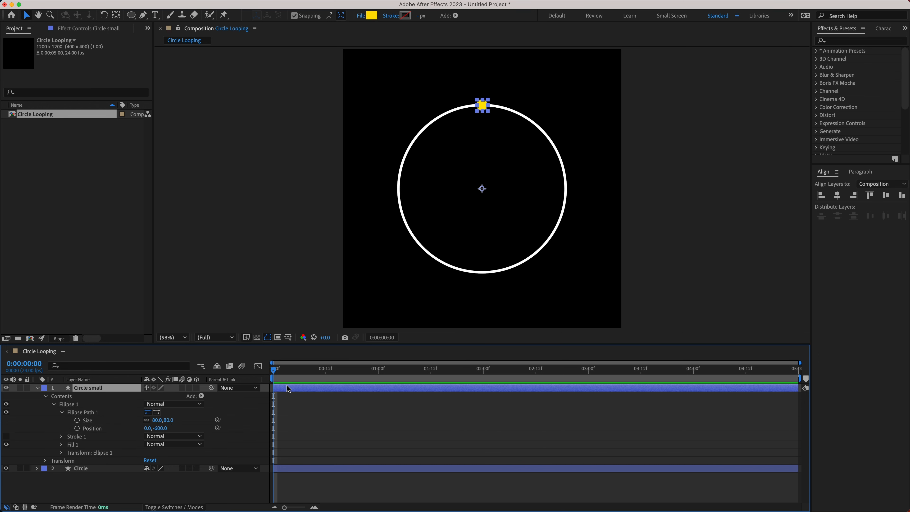
click(38, 388)
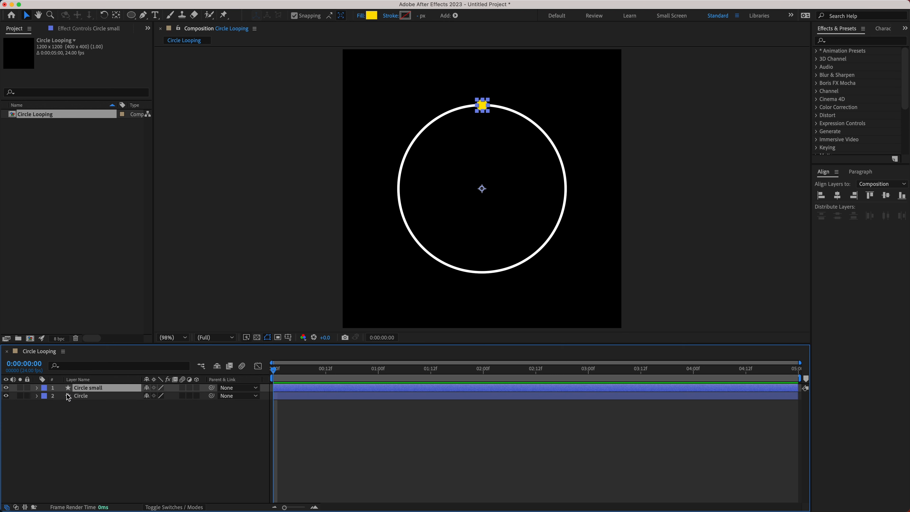
click(376, 437)
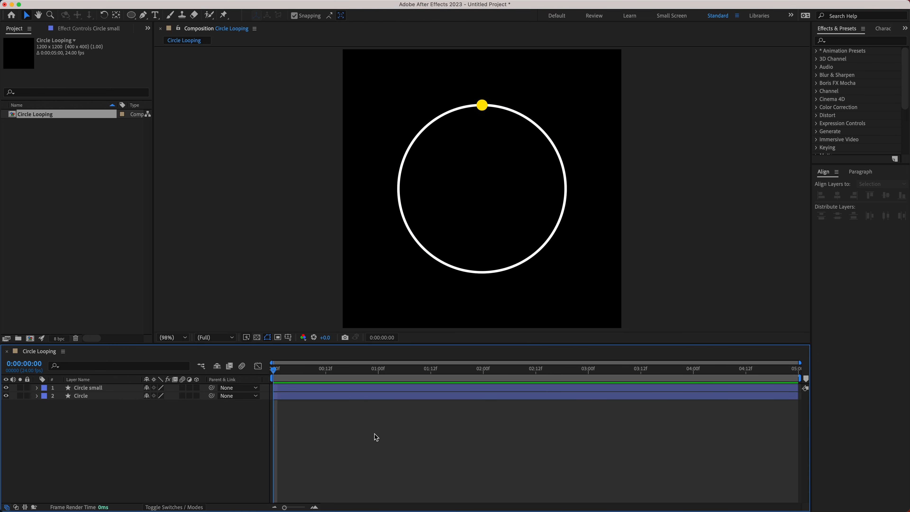
Step: Switch to the Calculator app, compute 360 ÷ 10, and close it
key(super+space)
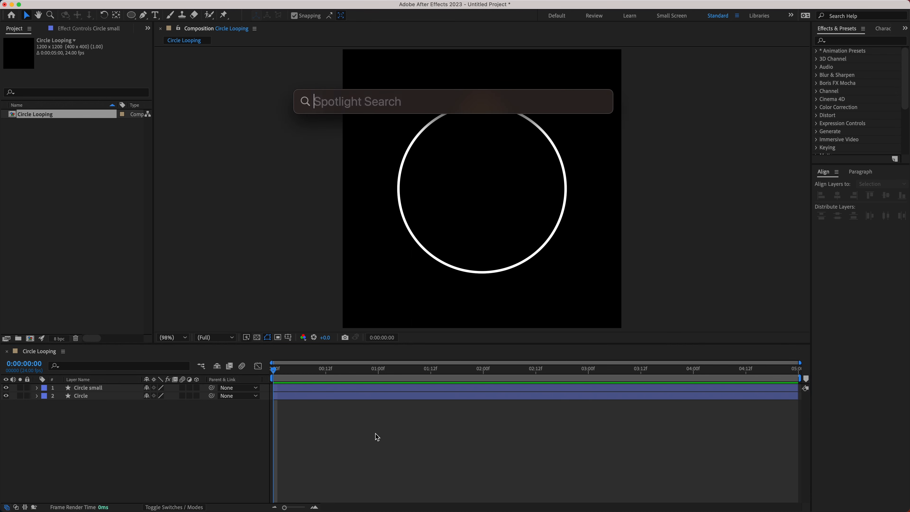
text(cal)
key(Return)
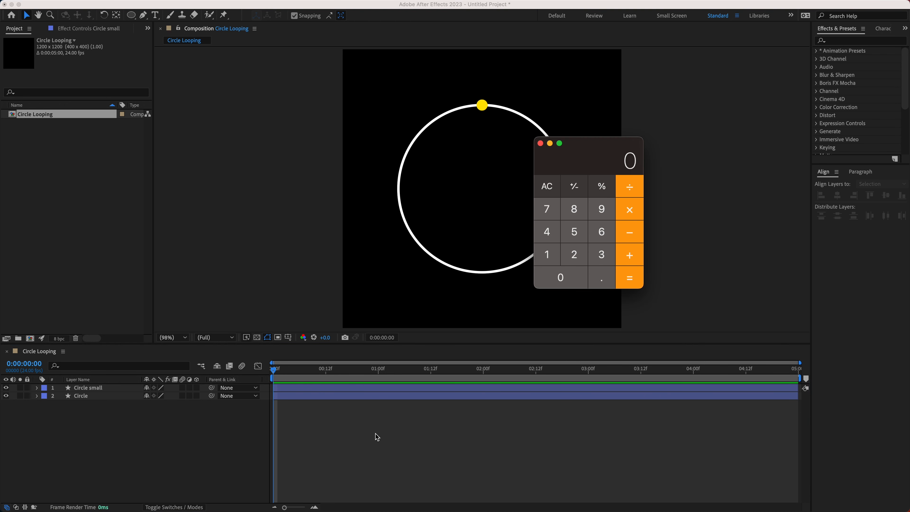
drag(584, 151, 722, 135)
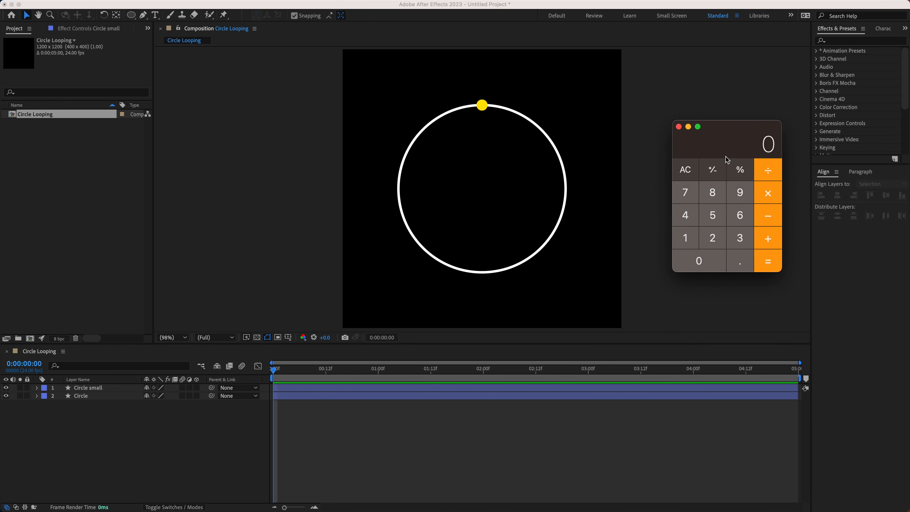
click(741, 233)
click(740, 216)
click(710, 257)
click(769, 173)
click(688, 238)
click(698, 259)
click(769, 263)
click(679, 127)
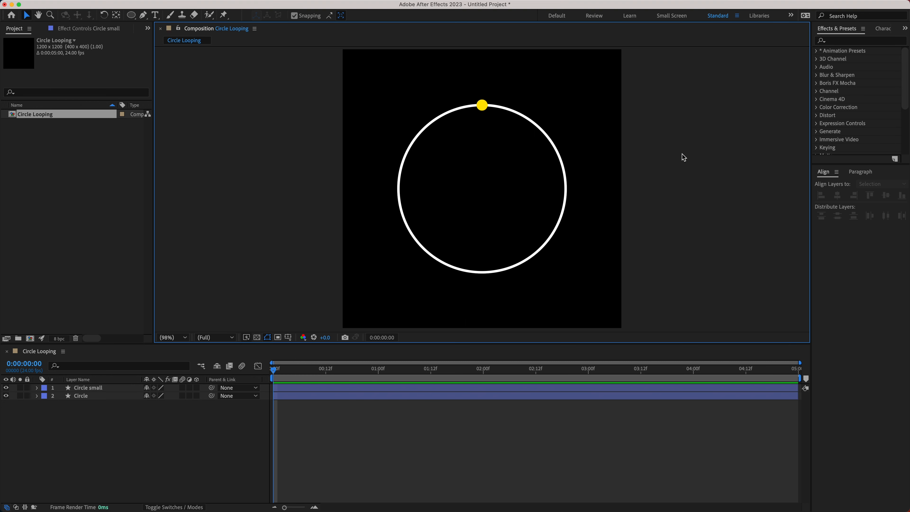
Step: Duplicate the Circle small layer
click(94, 389)
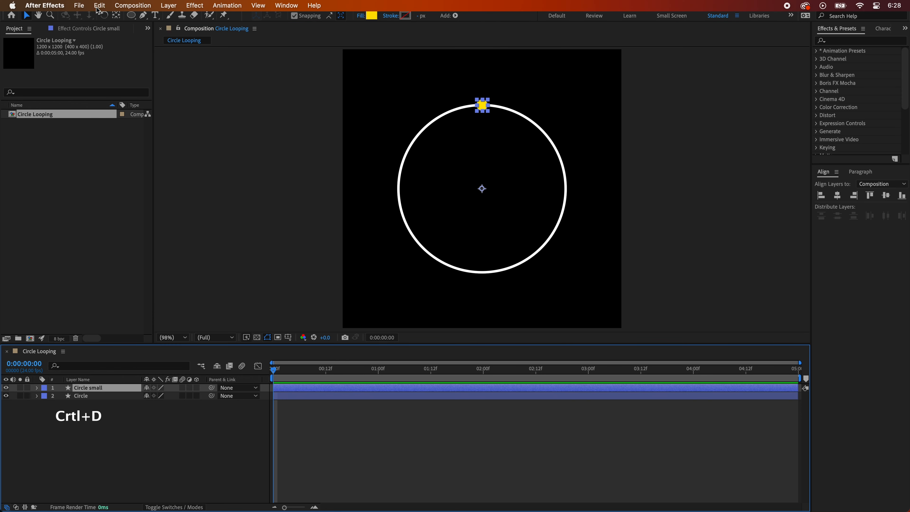
click(99, 6)
click(109, 135)
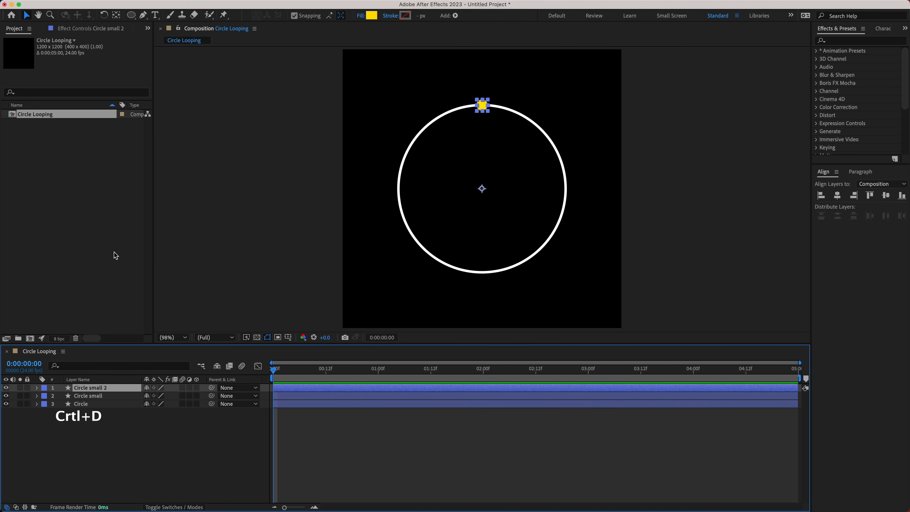
Step: Set the rotation of the duplicated small circle layer to 36° and collapse the layer's properties
click(37, 388)
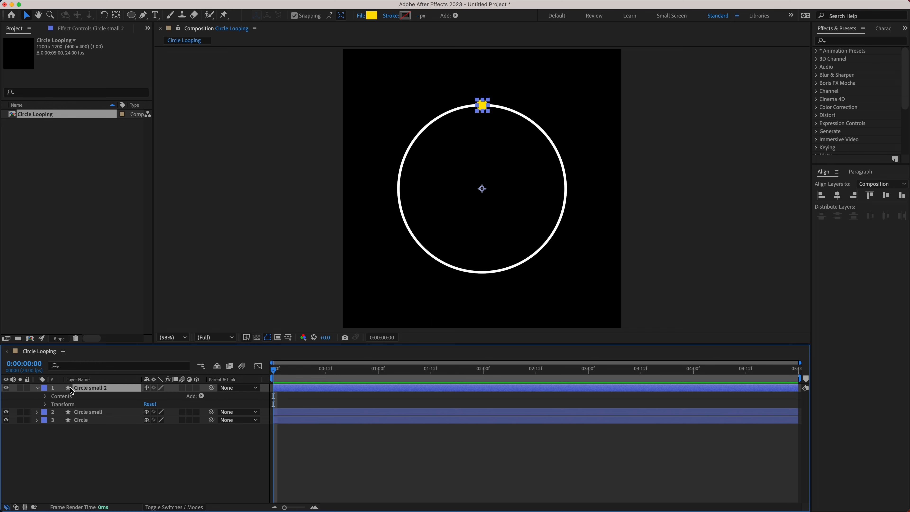
click(46, 405)
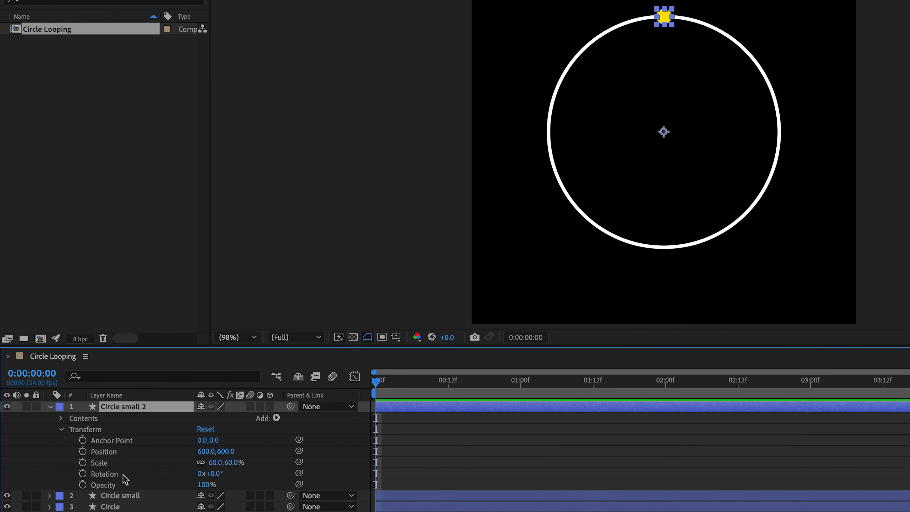
drag(157, 436, 161, 437)
drag(220, 473, 248, 473)
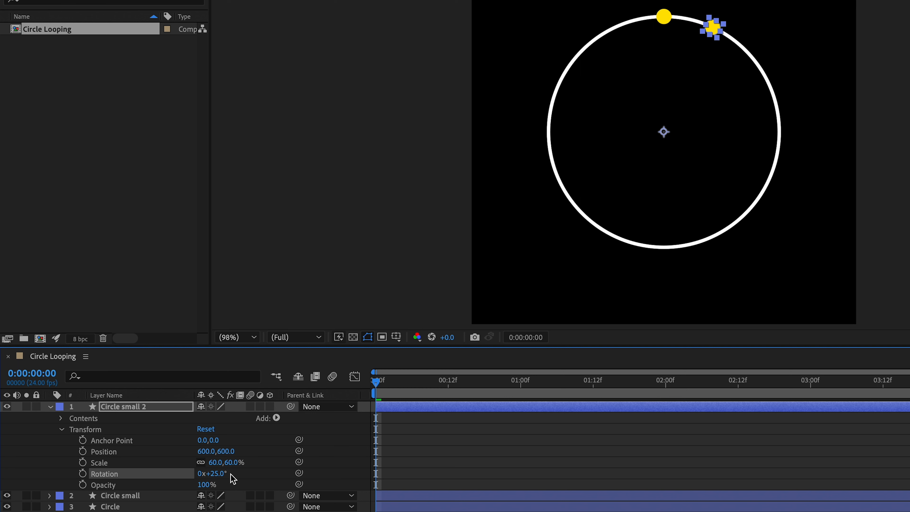
click(220, 474)
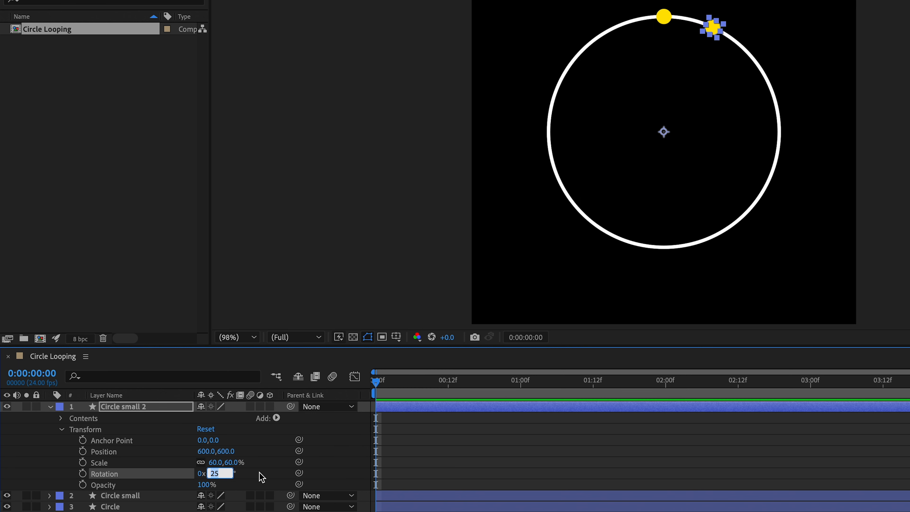
text(36)
key(Return)
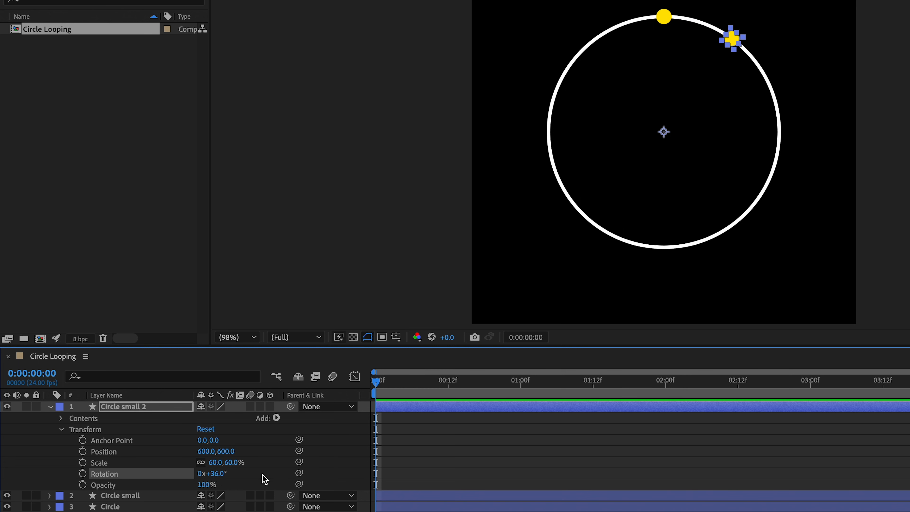
click(265, 479)
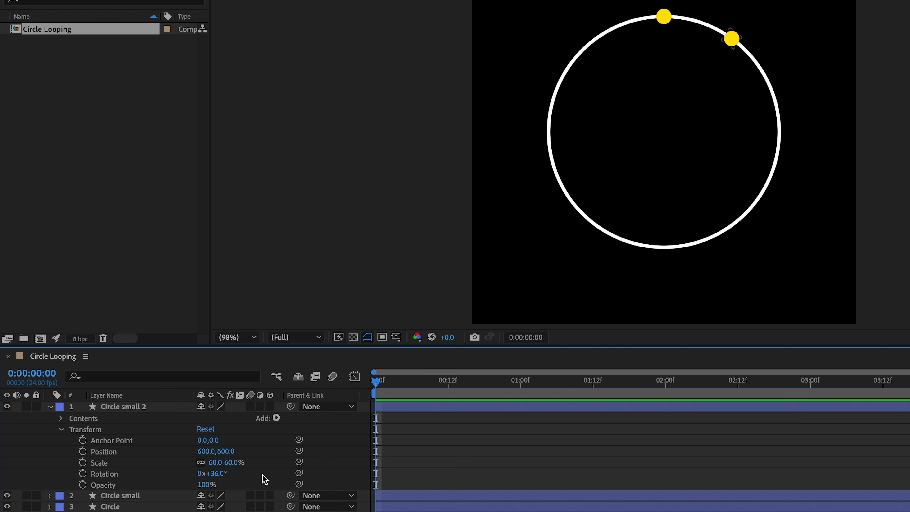
click(50, 407)
Step: Duplicate the Circle small 2 layer, add 36° to the copy's rotation for a total of 72°, and collapse its properties
click(102, 407)
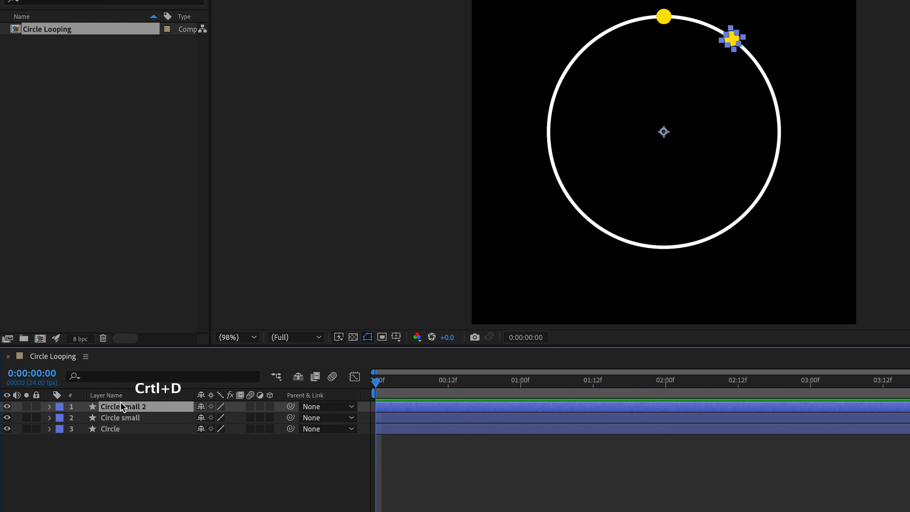
key(ctrl+d)
key(r)
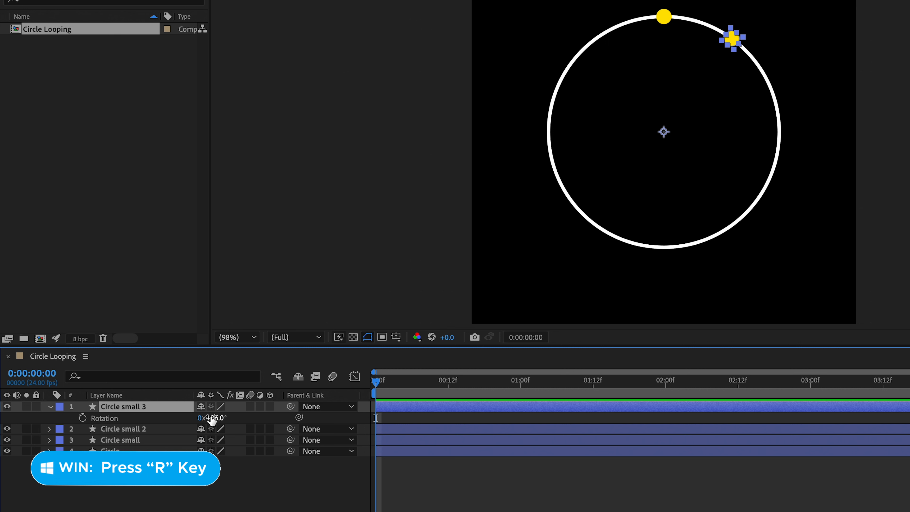
click(227, 418)
click(227, 418)
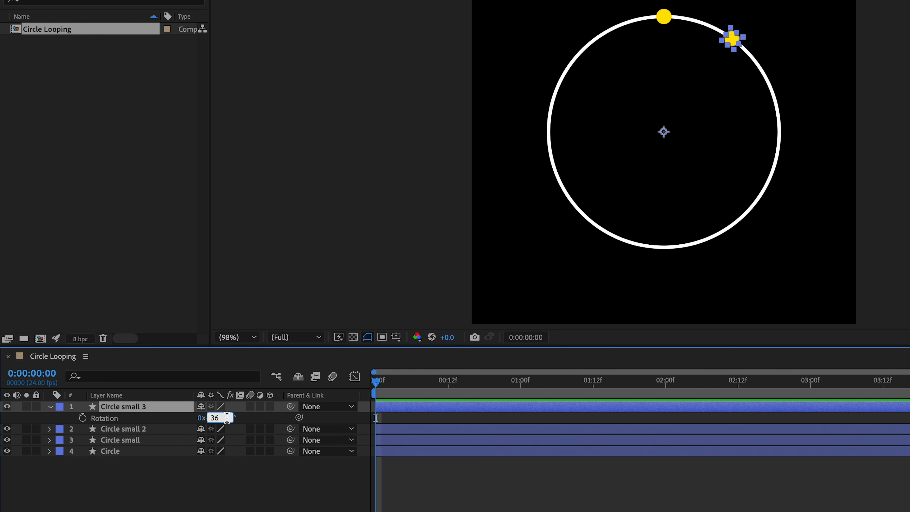
text(+36)
key(Return)
click(401, 477)
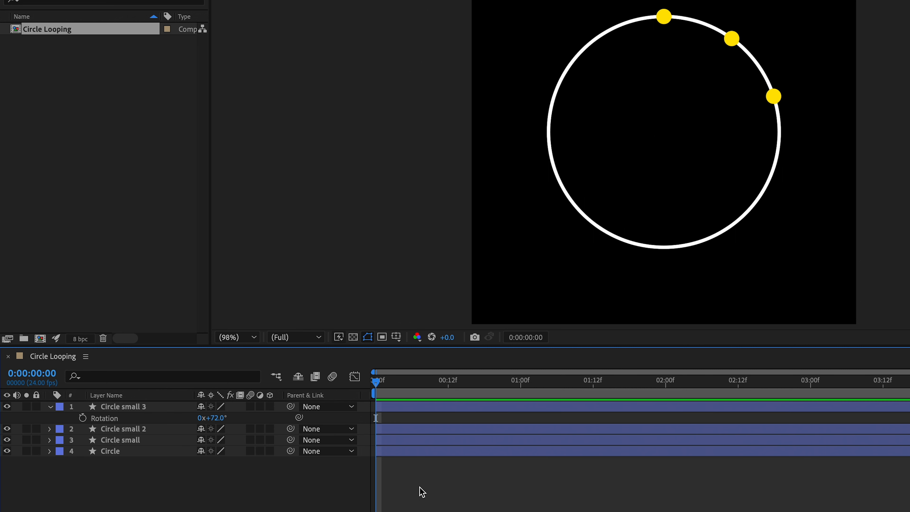
click(50, 406)
Step: Duplicate the Circle small 3 layer, add 36° to the copy's rotation for a total of 108°, and collapse its properties
click(106, 408)
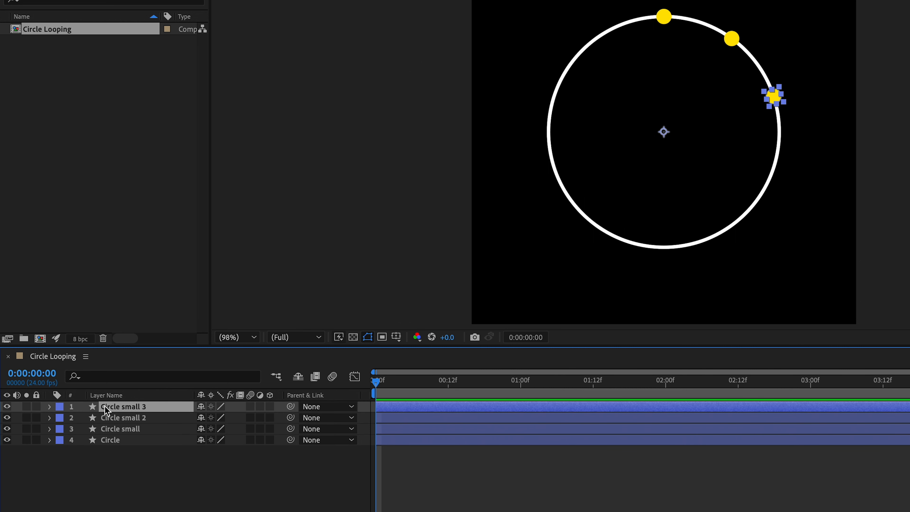
key(ctrl+d)
key(r)
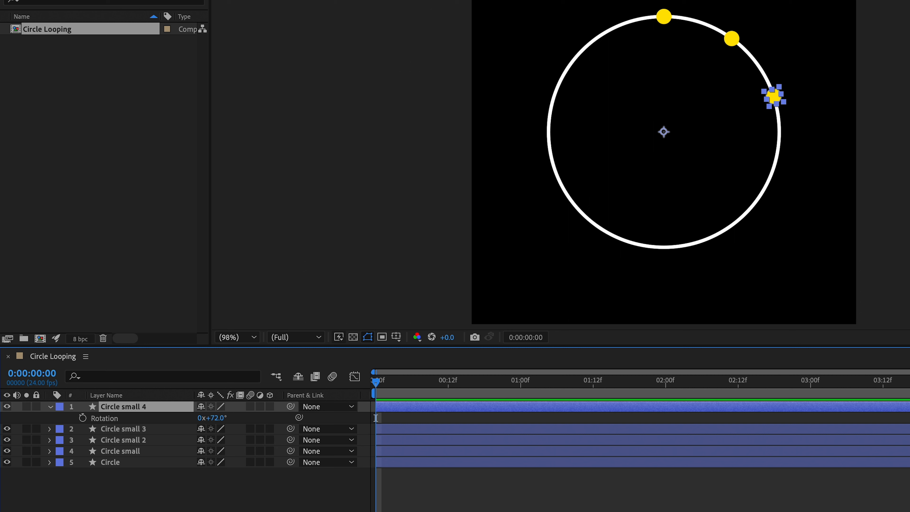
click(229, 417)
text(+36)
key(Return)
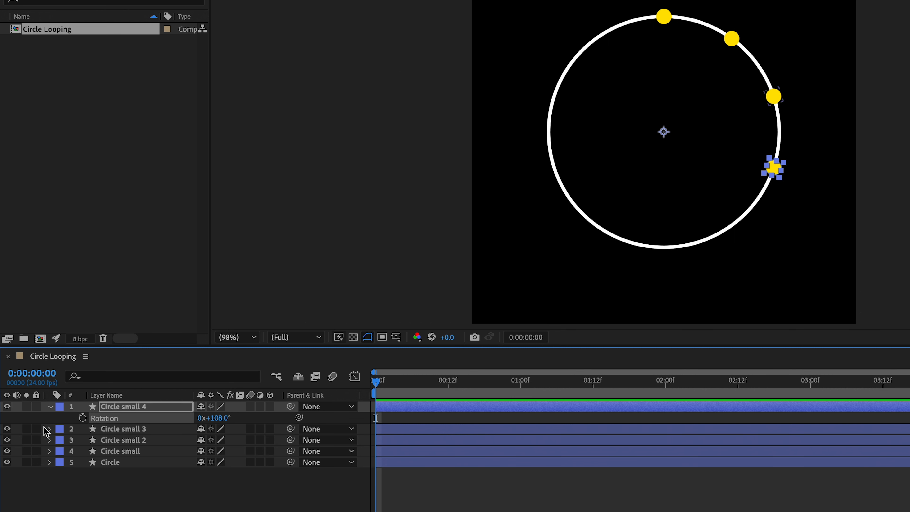
click(51, 406)
Step: Duplicate the Circle small 4 layer and add 36° to the copy's rotation, giving 144°
key(ctrl+d)
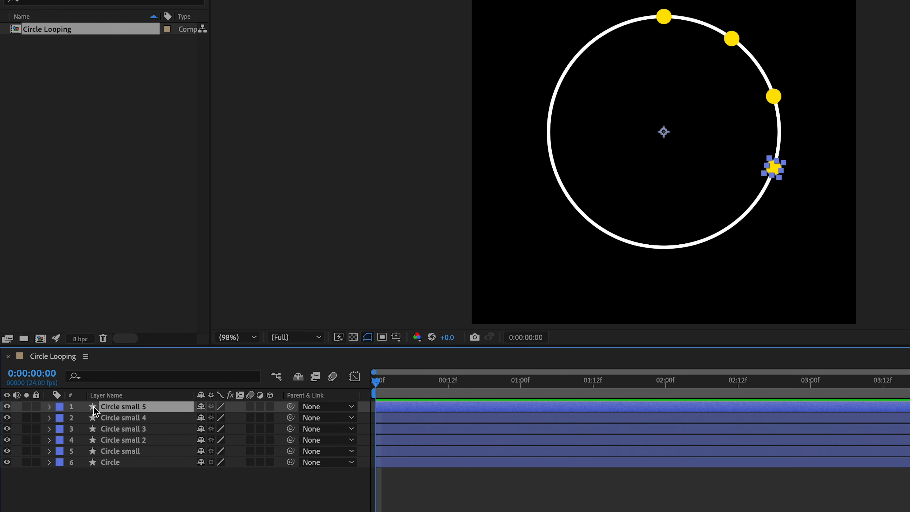
key(r)
click(218, 417)
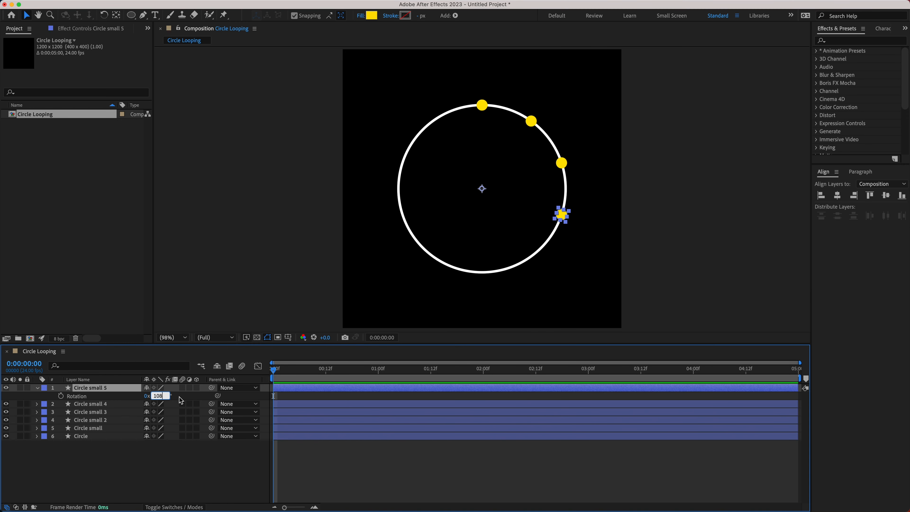
text(+36)
key(Return)
Step: Duplicate the Circle small 5 layer and add 36° to the copy's rotation, giving 180°
key(ctrl+d)
key(r)
click(169, 396)
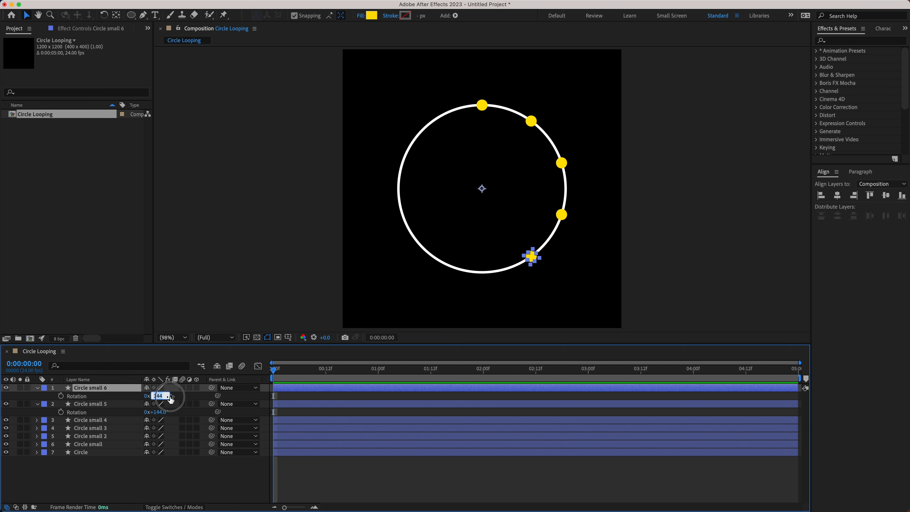
click(166, 396)
text(+36)
key(Return)
Step: Duplicate the Circle small 6 layer and add 36° to the copy's rotation, giving 216°
key(ctrl+d)
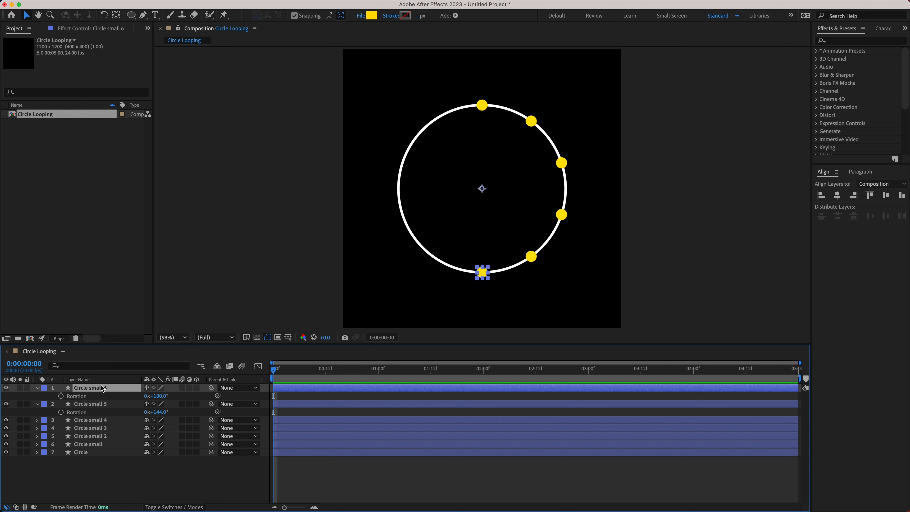
key(r)
click(162, 396)
text(+)
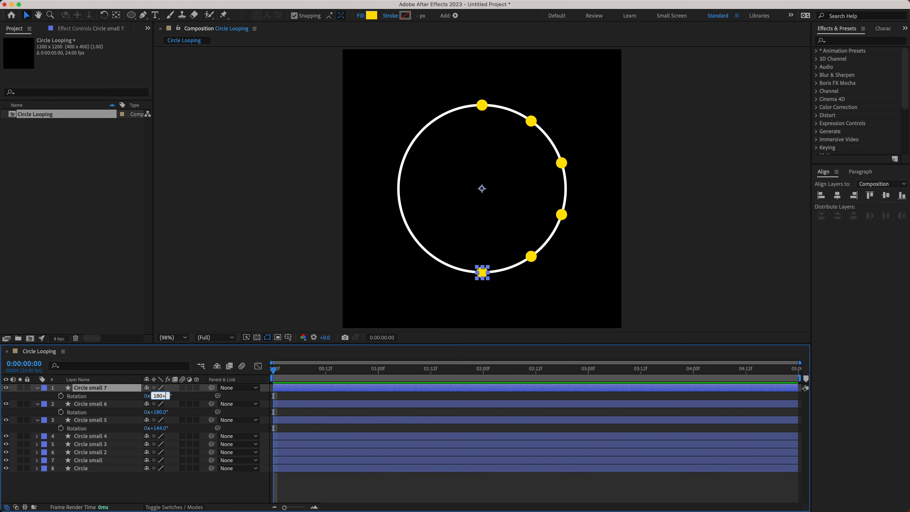
text(36)
key(Return)
Step: Duplicate the Circle small 7 layer and add 36° to the copy's rotation, giving 252°
key(ctrl+d)
key(r)
click(166, 396)
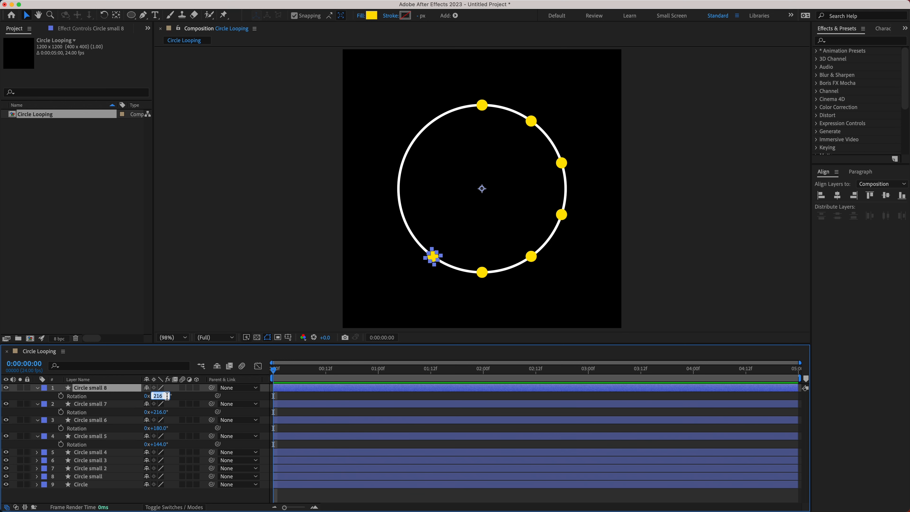
text(+36)
key(Return)
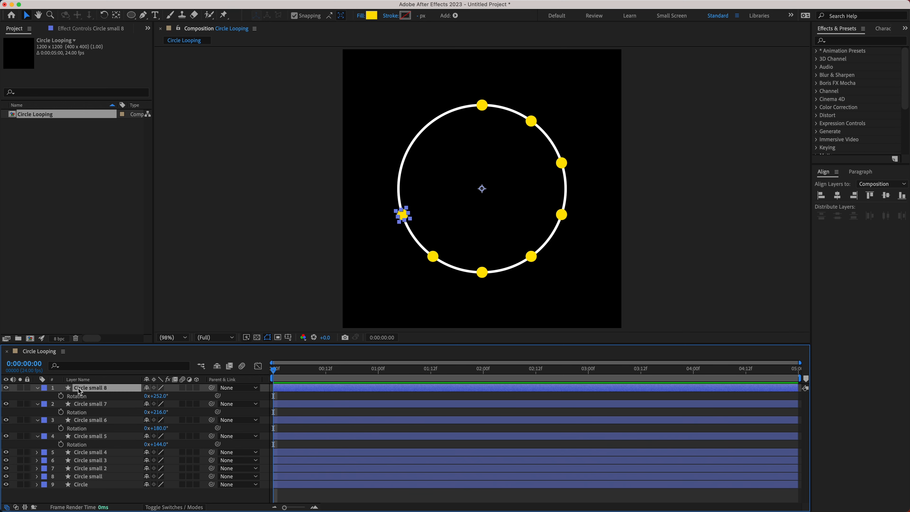
Step: Duplicate the Circle small 8 layer and add 36° to the copy's rotation, giving 288°
key(ctrl+d)
key(r)
click(166, 395)
text(+)
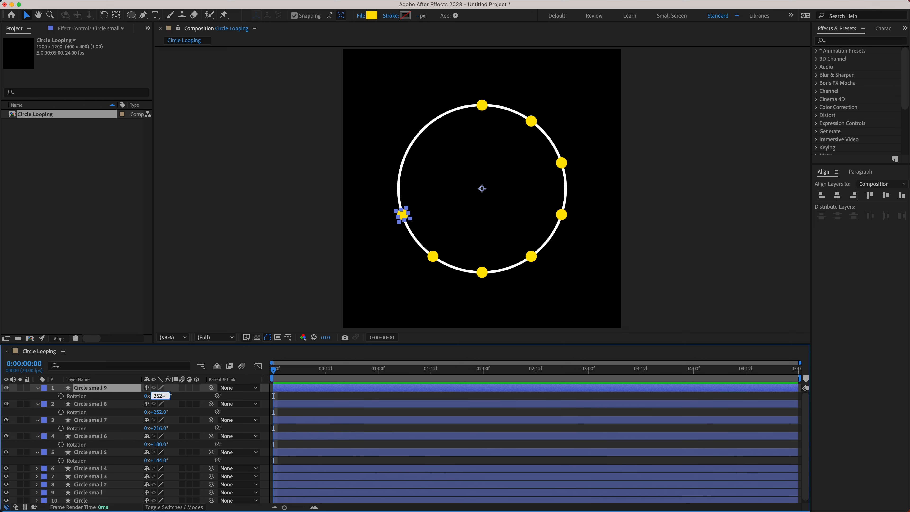
text(36)
key(Return)
Step: Duplicate the Circle small 9 layer with 36° added to the copy's rotation, giving 324°, and collapse all layers' properties
key(ctrl+d)
key(r)
click(168, 396)
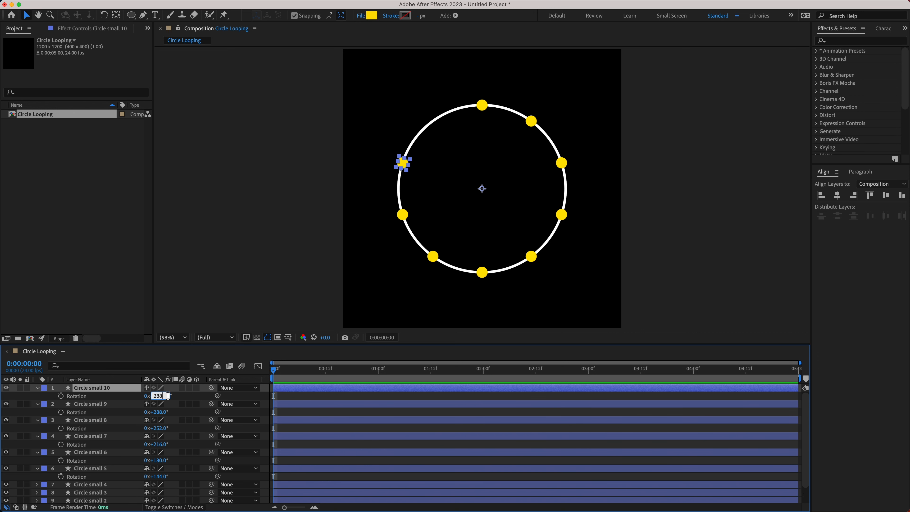
text(+36)
key(Return)
click(286, 397)
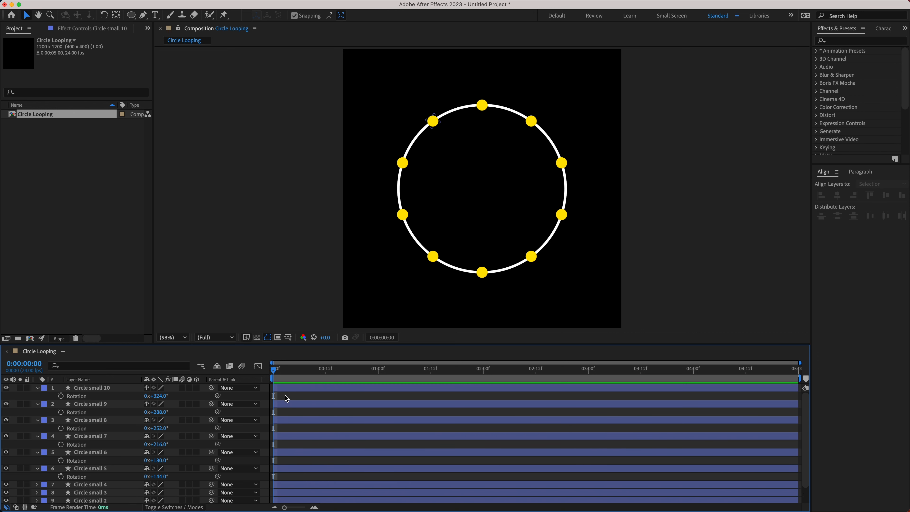
key(u)
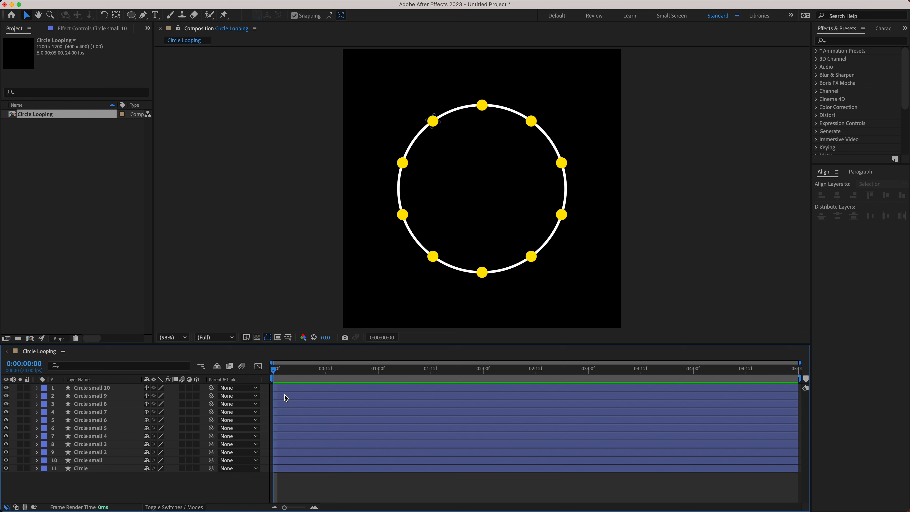
Step: Pre-compose all ten small circle layers into a new composition named Circle Small
click(92, 389)
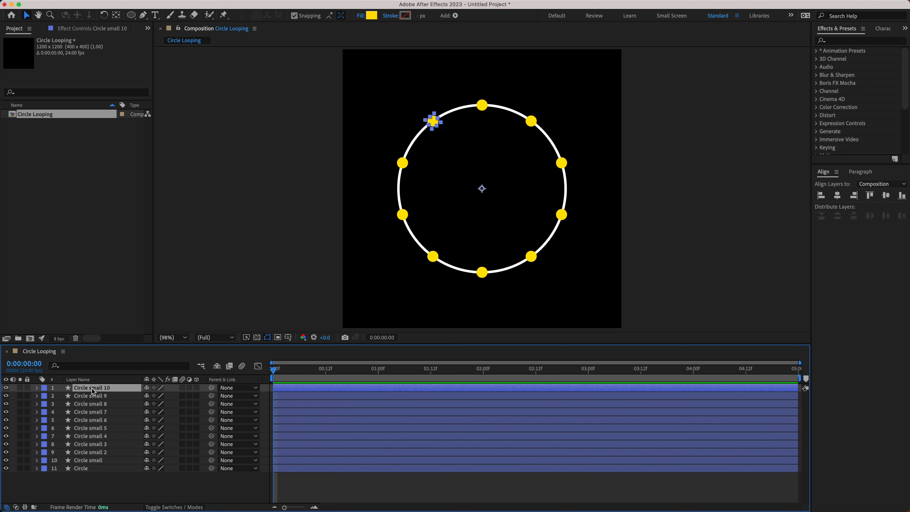
shift+click(100, 462)
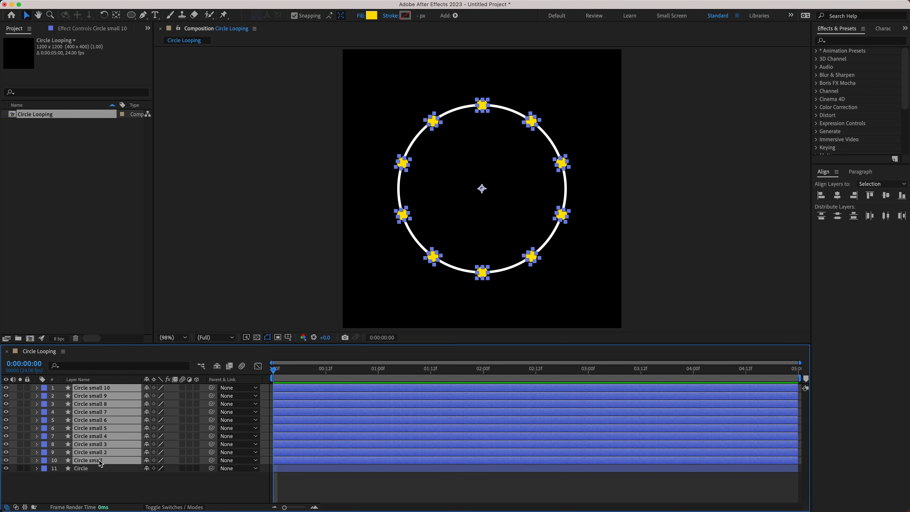
right_click(337, 418)
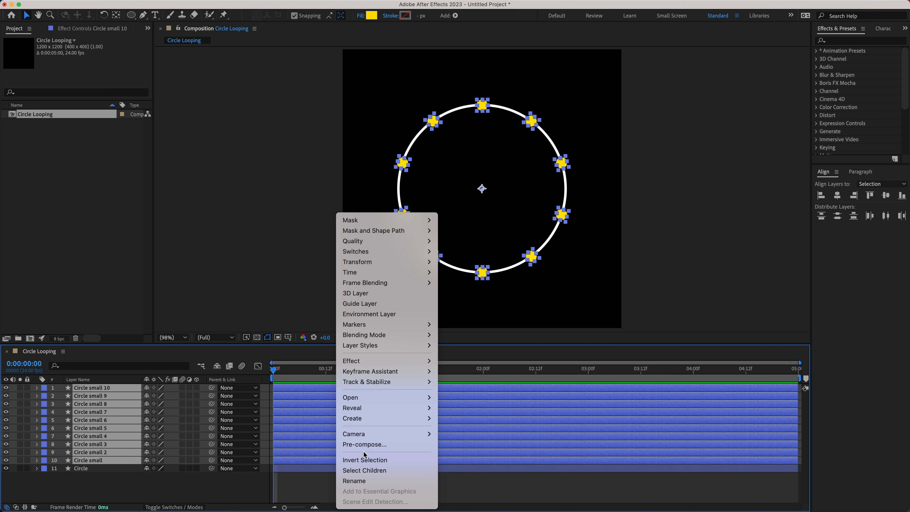
click(364, 445)
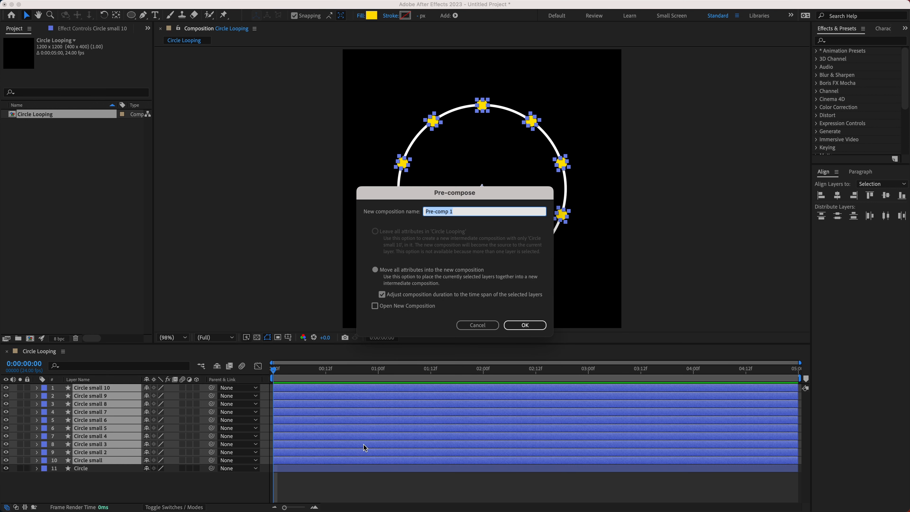
text(Circle Small)
key(Return)
click(112, 421)
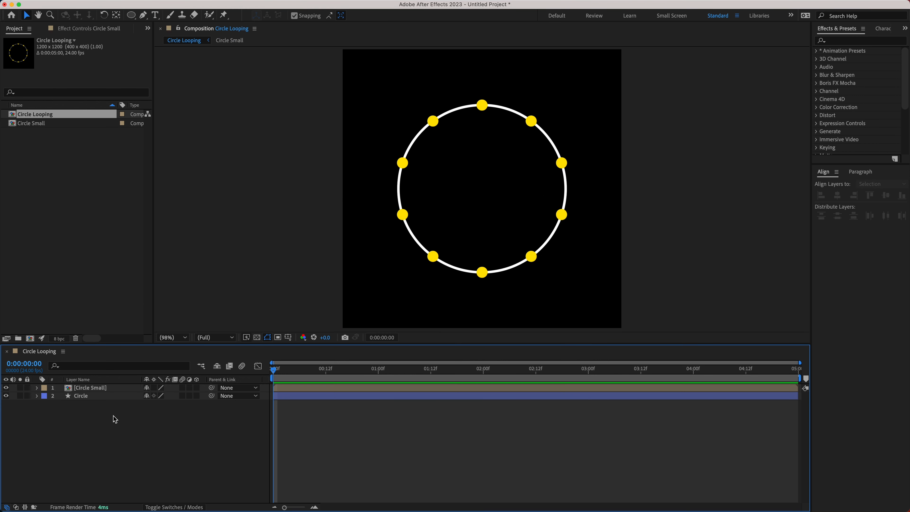
Step: Parent the Circle Small pre-composition layer to the Circle layer
click(94, 389)
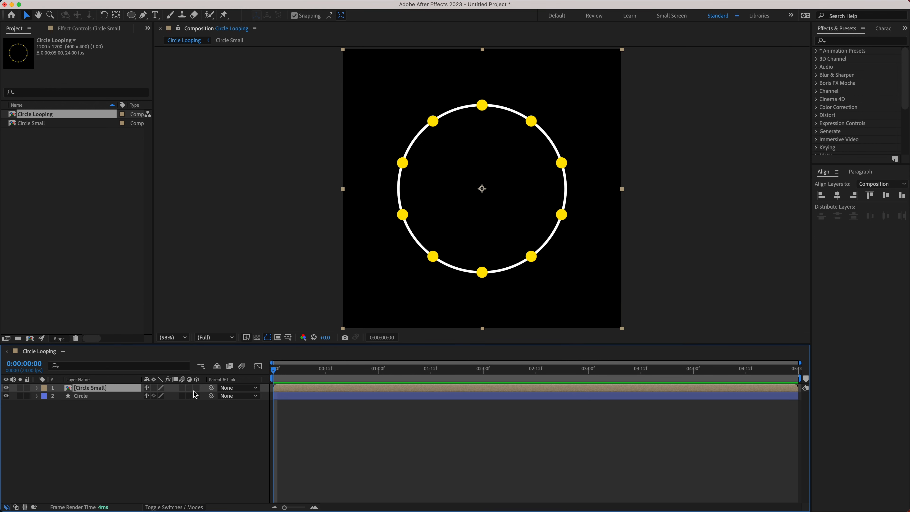
drag(211, 388, 113, 398)
click(113, 397)
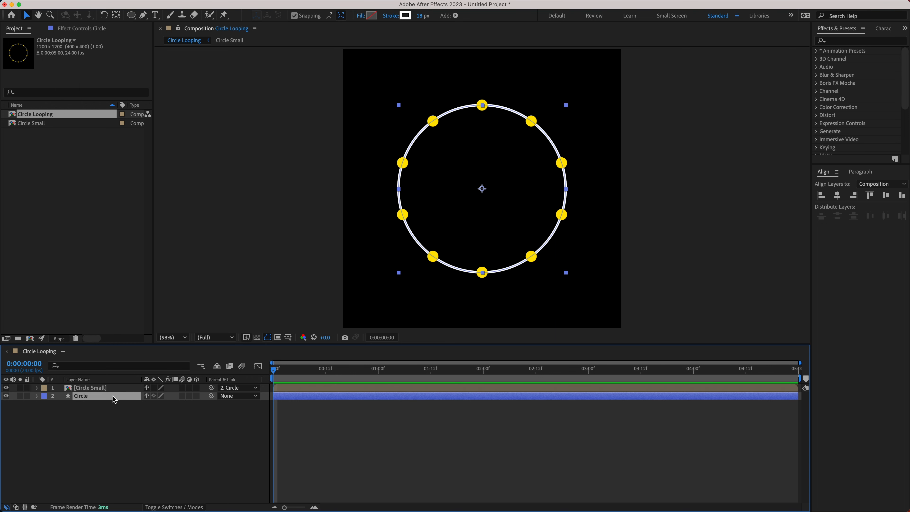
Step: Hide the large Circle layer briefly and show it again to check it, then deselect all layers
click(6, 395)
click(6, 395)
click(94, 423)
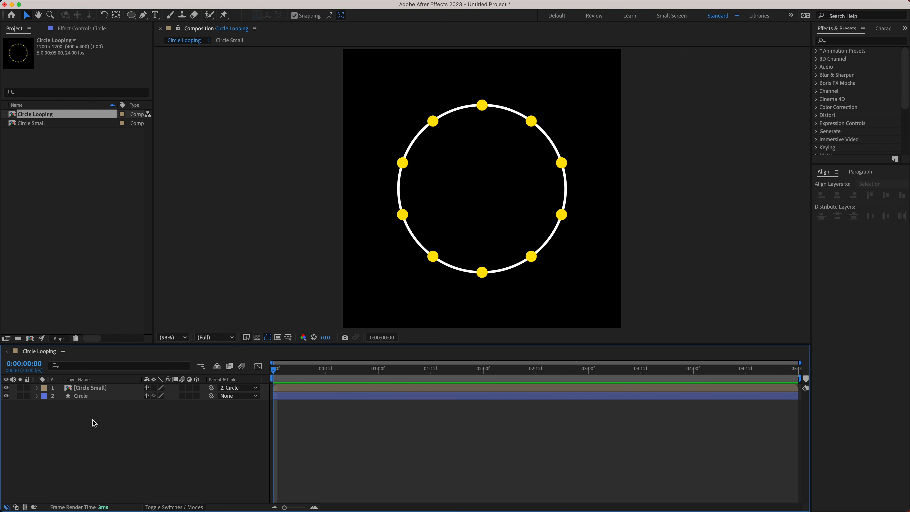
Step: End the Circle Looping composition's work area at 0:00:01:06 and return the playhead to the first frame
drag(273, 372, 403, 377)
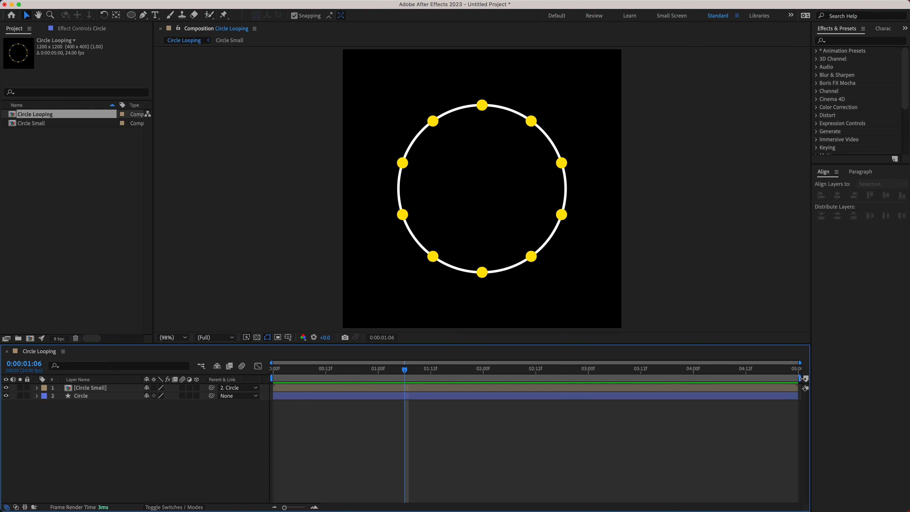
drag(802, 378, 405, 378)
click(304, 373)
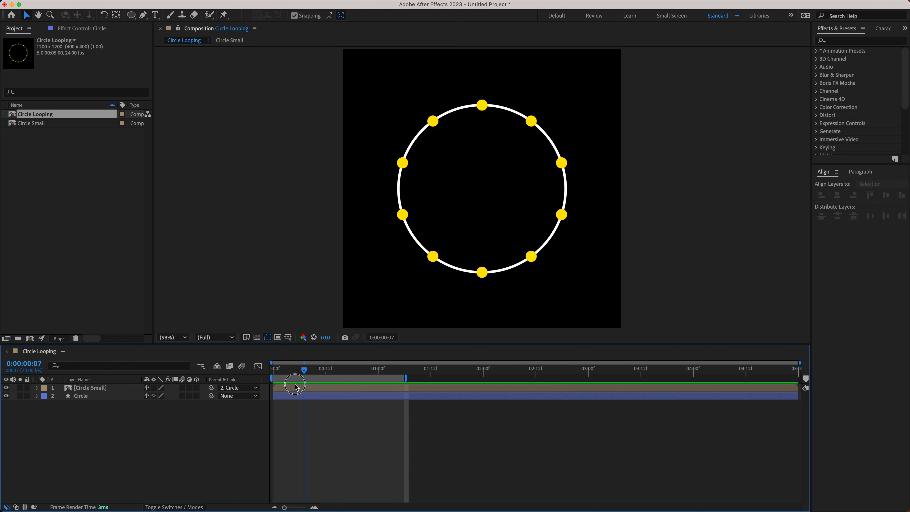
key(Home)
Step: Keyframe the Circle layer's rotation at 0° on the first frame and 36° at 0:00:01:06
click(84, 398)
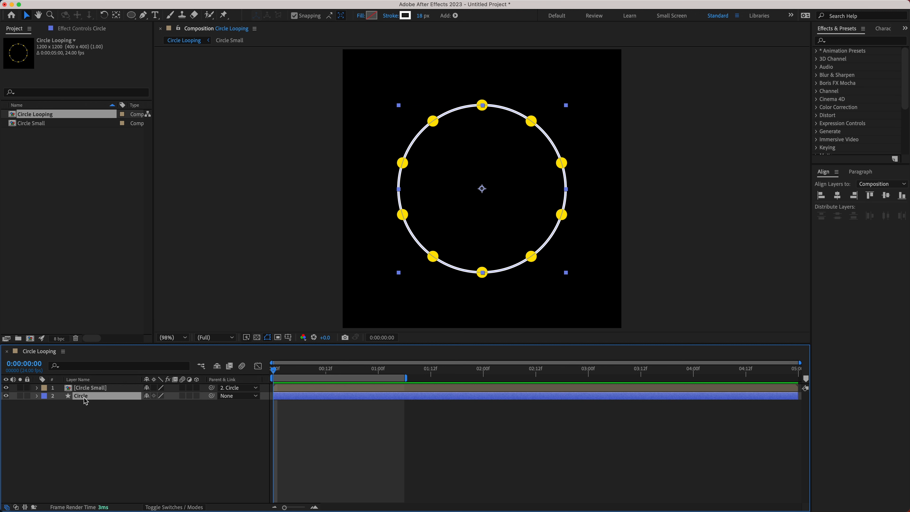
click(37, 396)
click(46, 413)
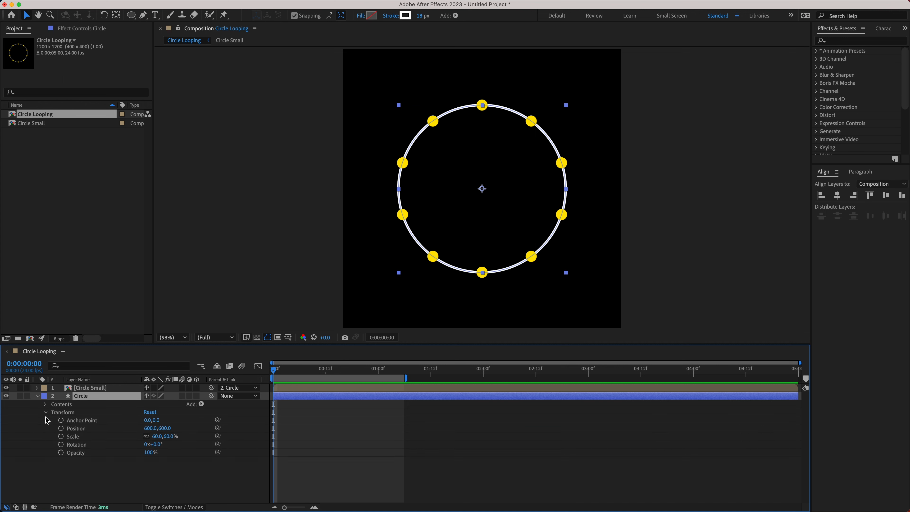
click(61, 445)
drag(393, 369, 404, 369)
click(157, 444)
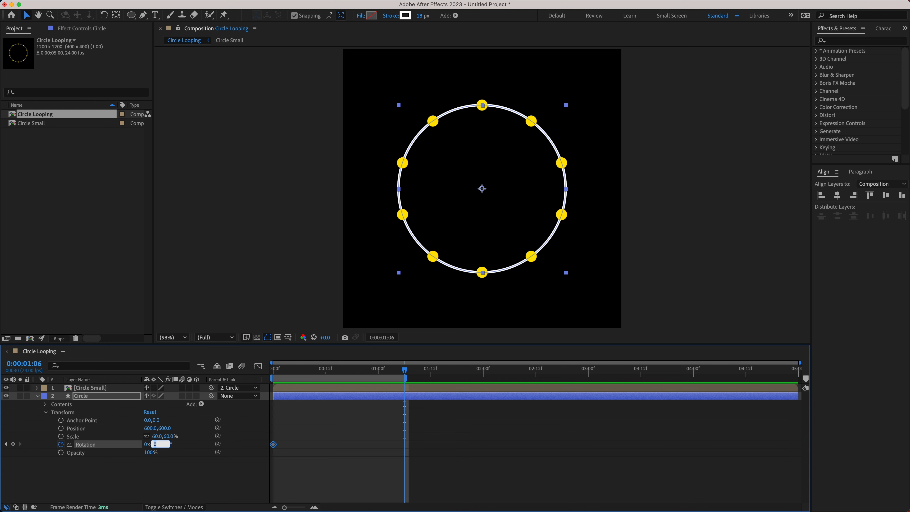
key(Return)
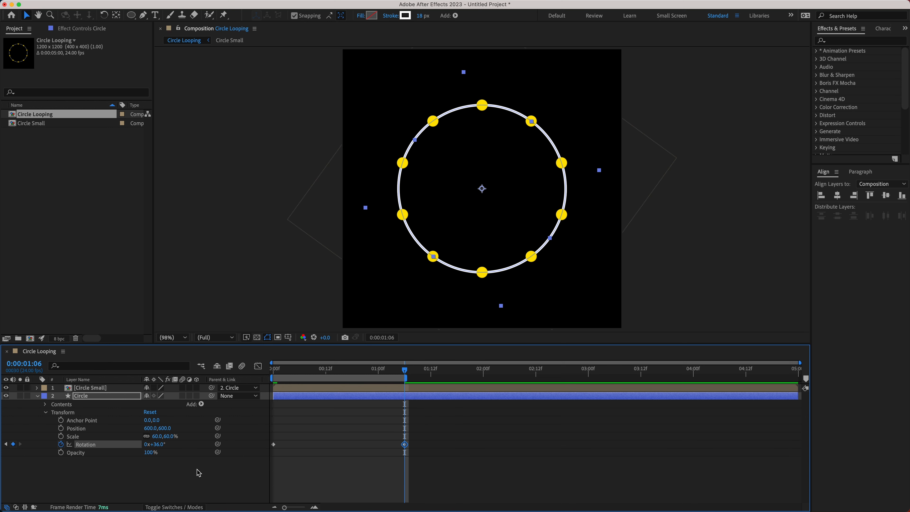
click(287, 476)
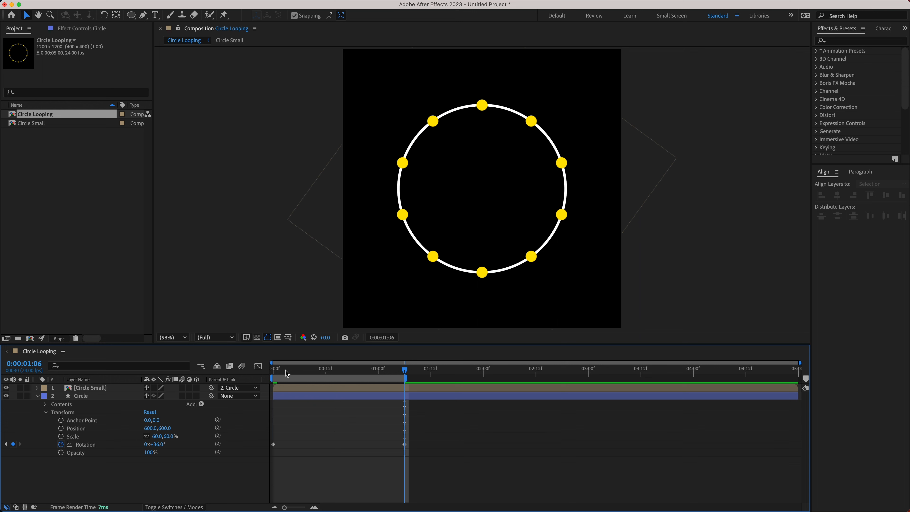
Step: Collapse the Circle layer's properties and preview the rotation from the first frame
drag(279, 371, 258, 374)
click(38, 395)
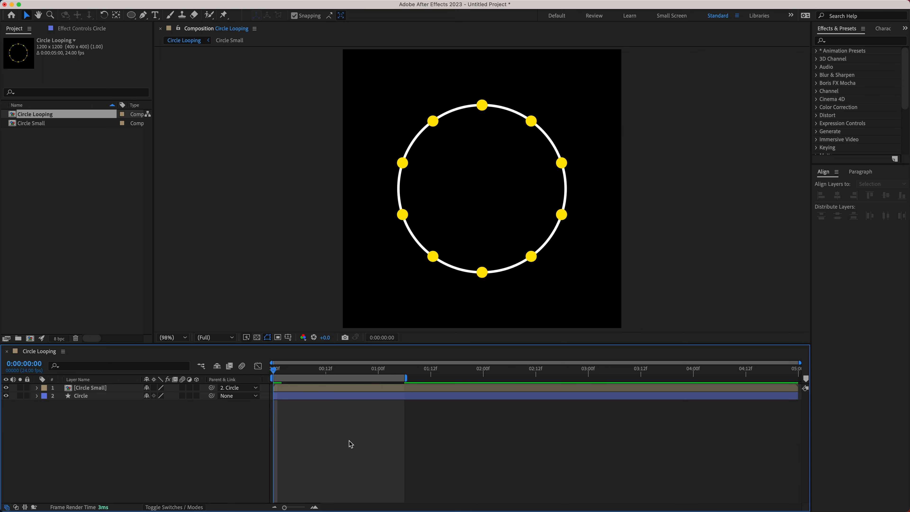
key(space)
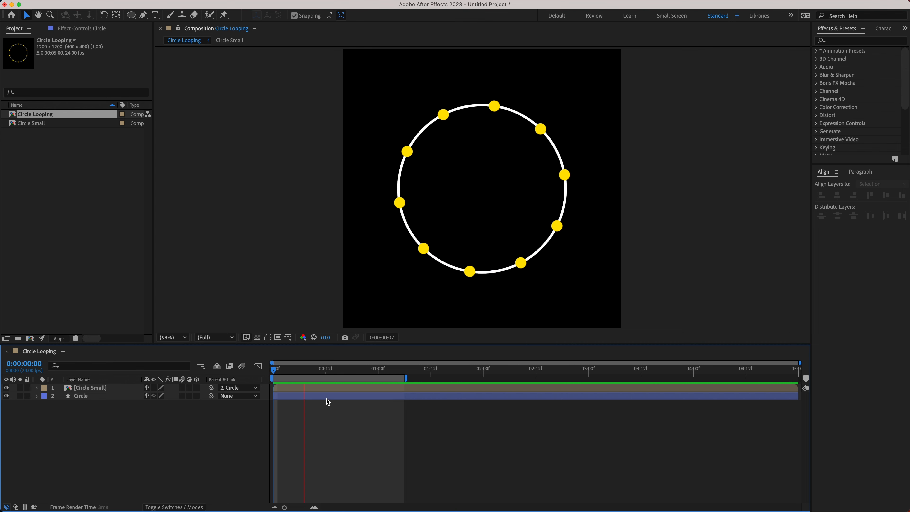
key(space)
Step: Make the large Circle layer a guide layer, then hide and lock it
click(90, 397)
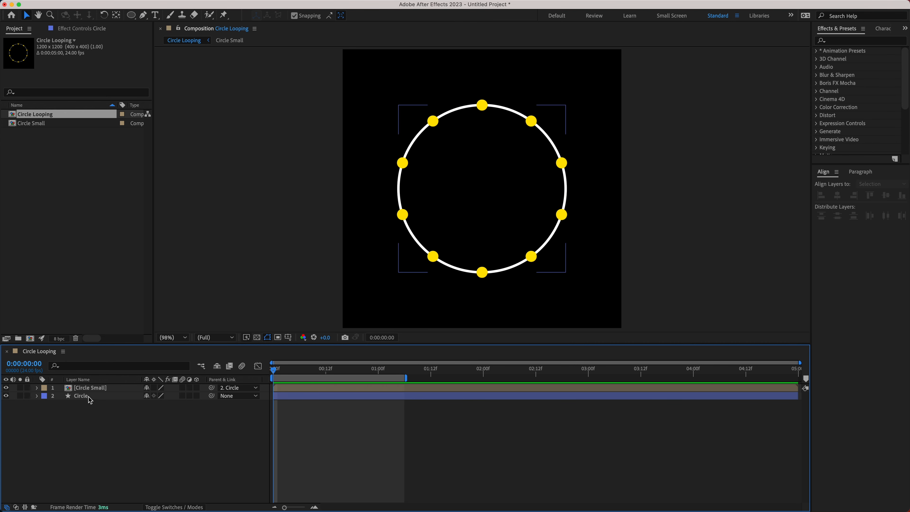
right_click(88, 395)
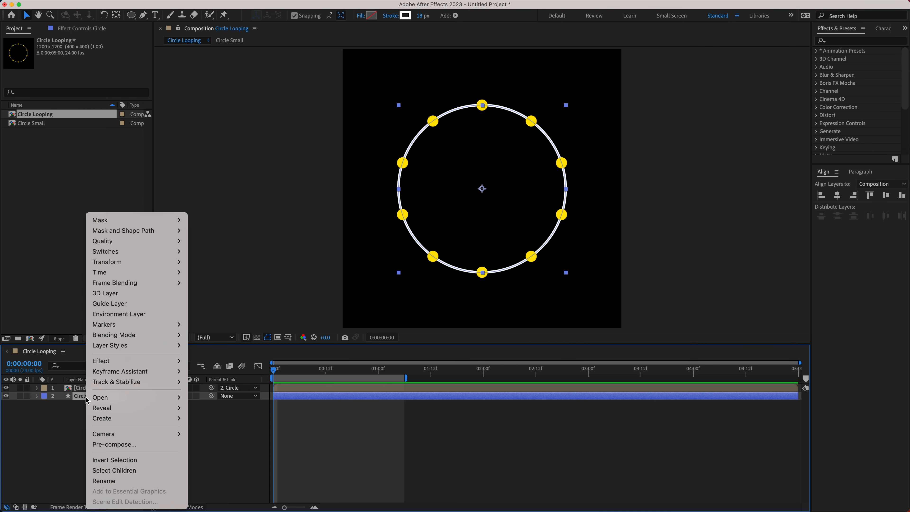
click(114, 304)
click(43, 416)
click(6, 395)
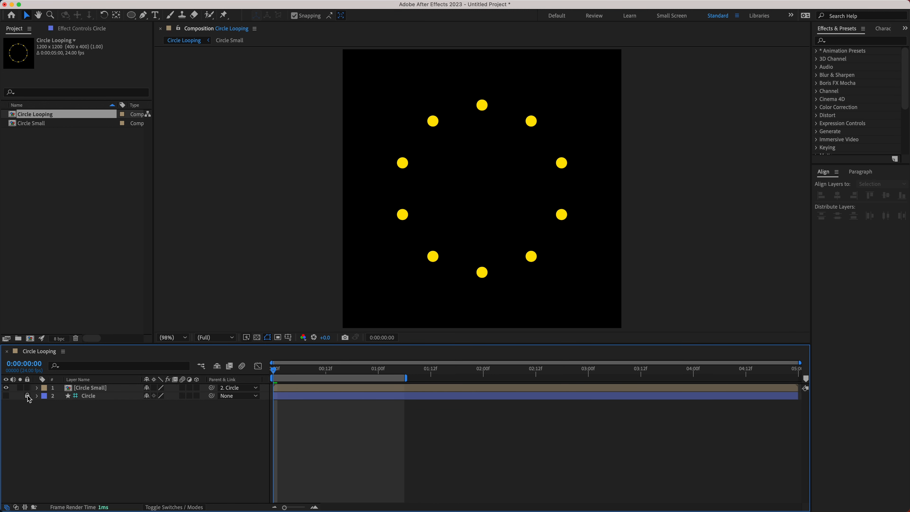
Step: Preview the rotating small circles and lock the Circle Small layer
key(space)
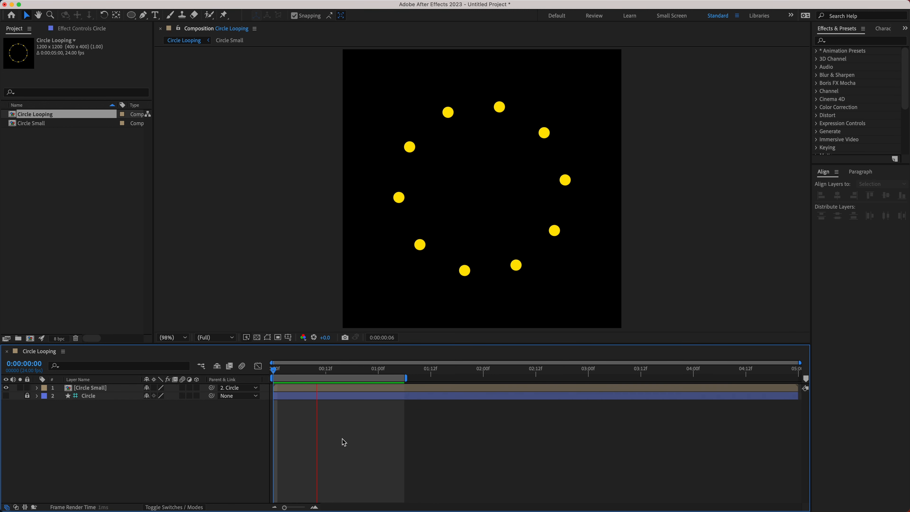
key(space)
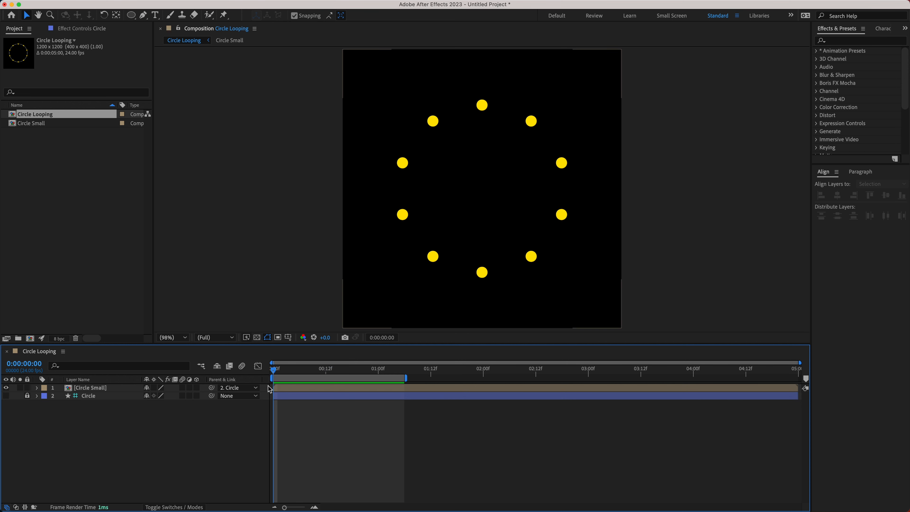
click(28, 388)
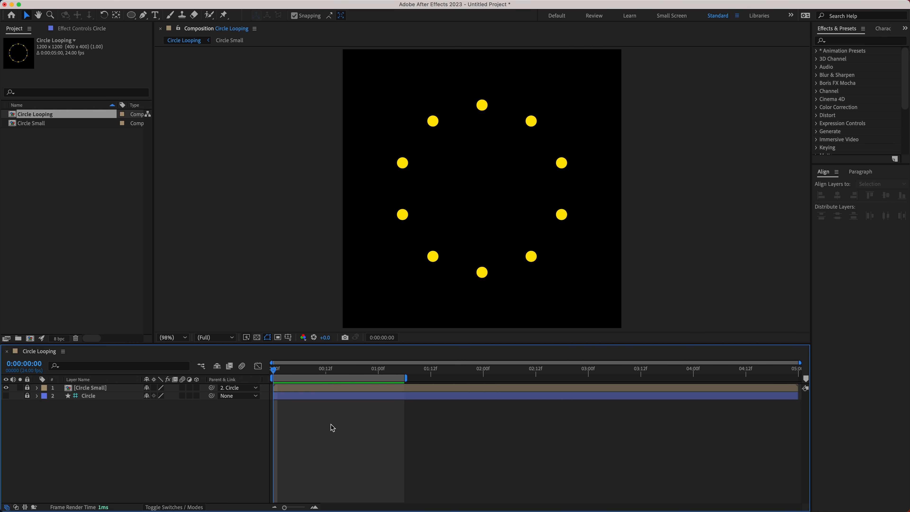
Step: Activate the Pen tool, give it a white stroke and set its fill to None
drag(147, 20, 159, 18)
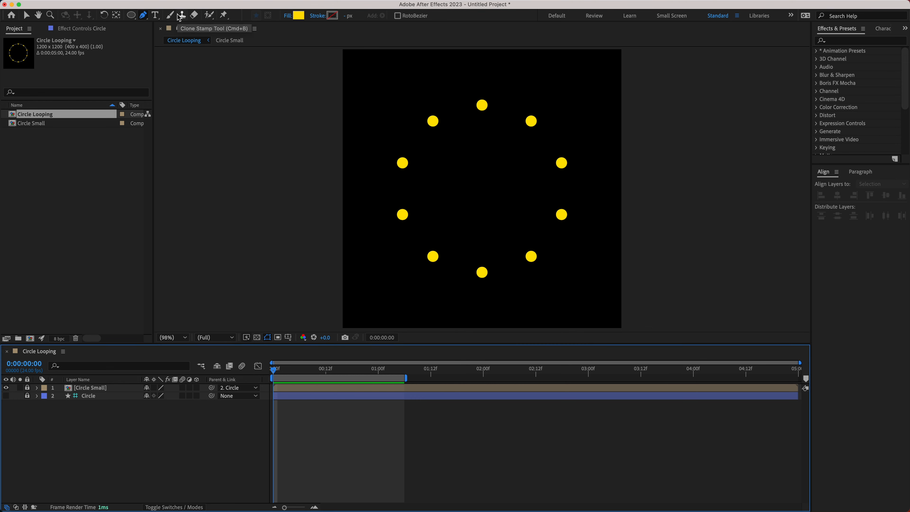
click(332, 16)
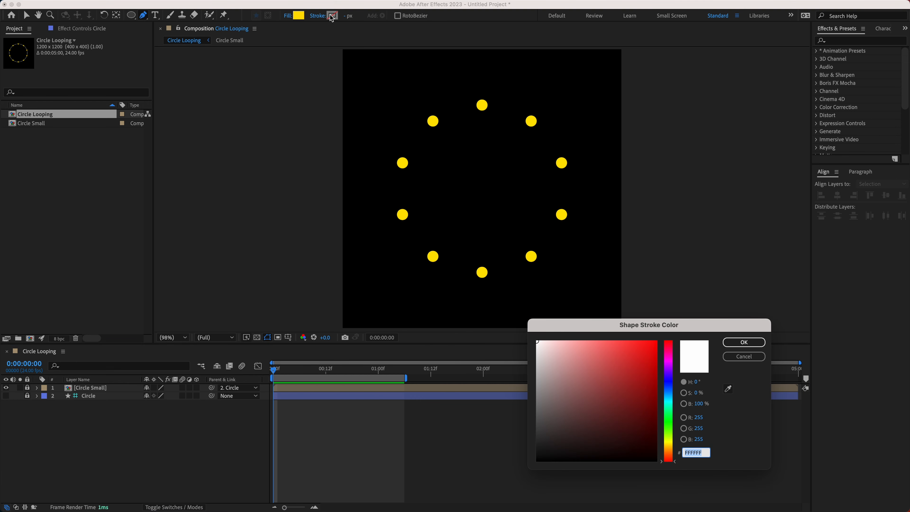
click(738, 352)
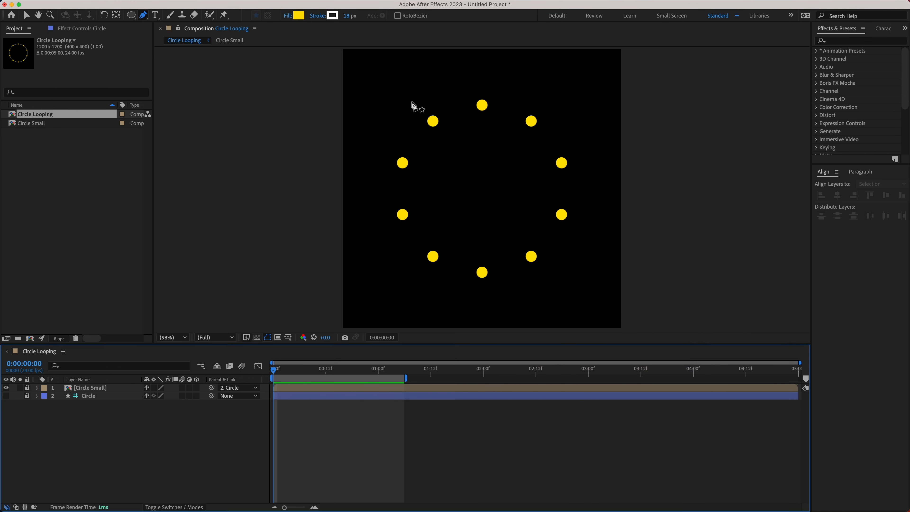
click(289, 17)
click(382, 199)
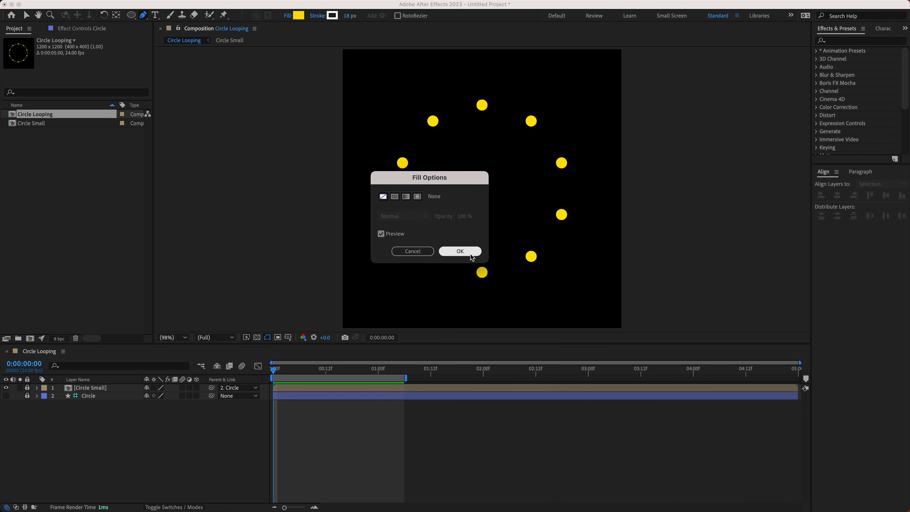
click(461, 252)
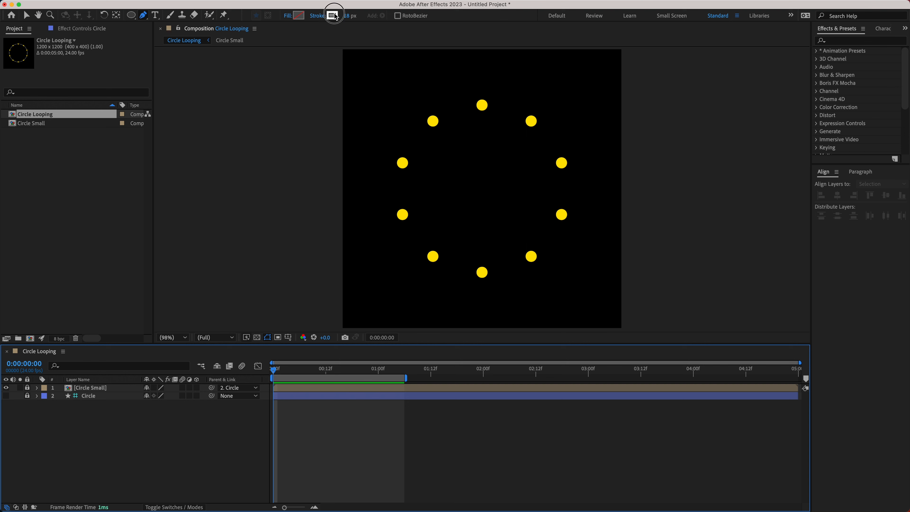
Step: Set the stroke colour to yellow FFDF00 by sampling one of the small circles
click(333, 16)
click(728, 389)
click(561, 163)
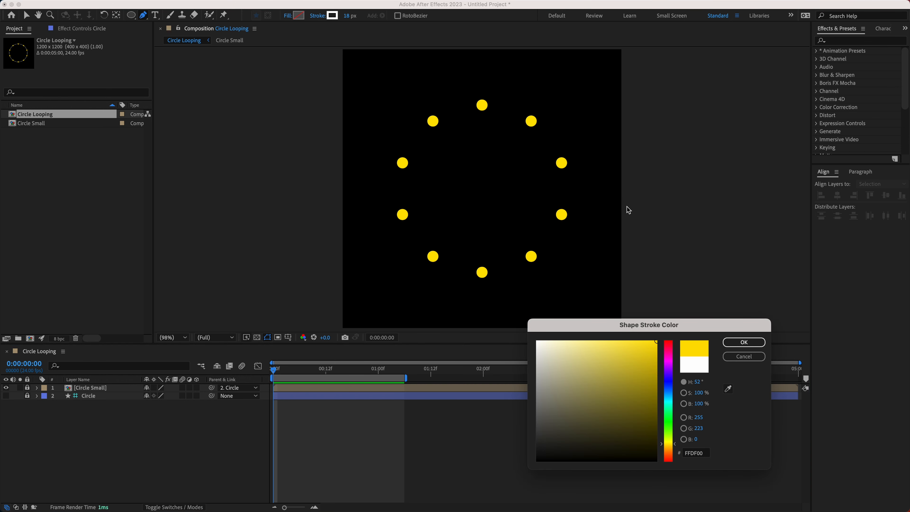
click(744, 343)
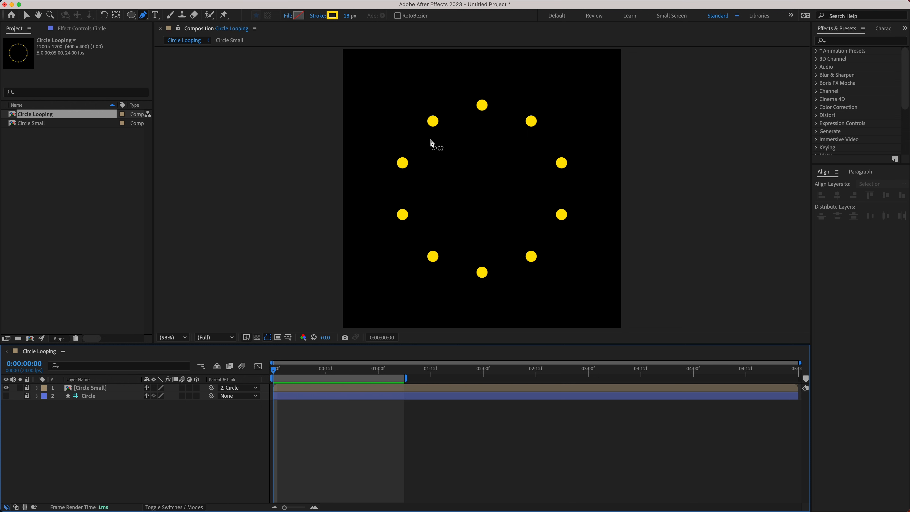
Step: Draw a straight line from a point in the ring's upper-left interior to the small circle just left of the topmost one
click(446, 161)
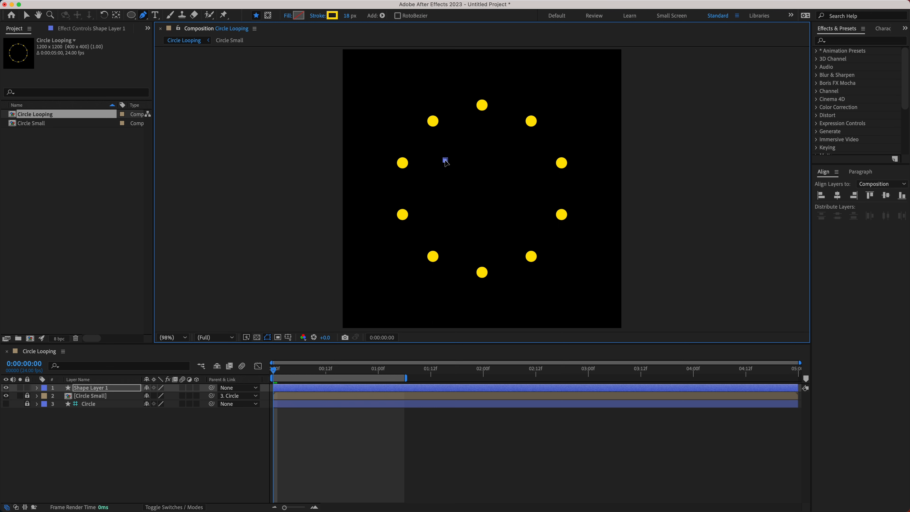
click(433, 121)
key(v)
click(235, 114)
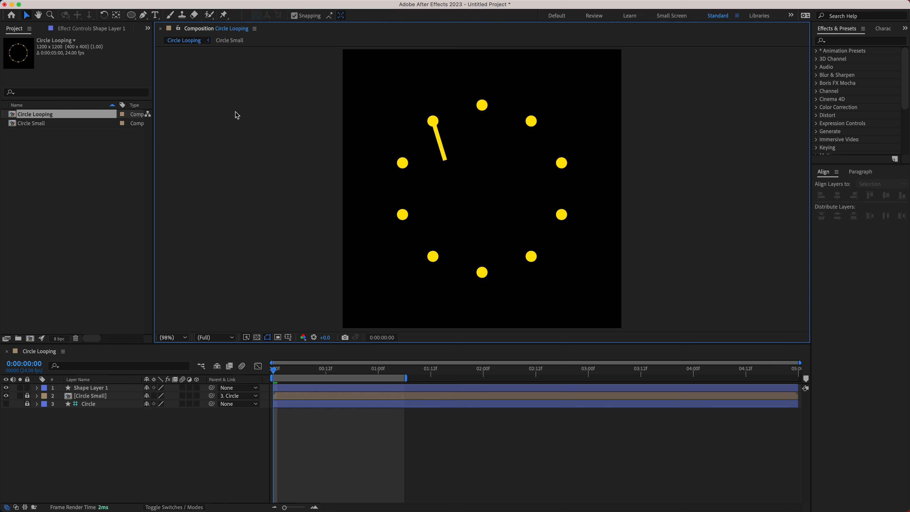
Step: Set the yellow line's stroke width to 30 px and deselect it
click(440, 142)
click(422, 16)
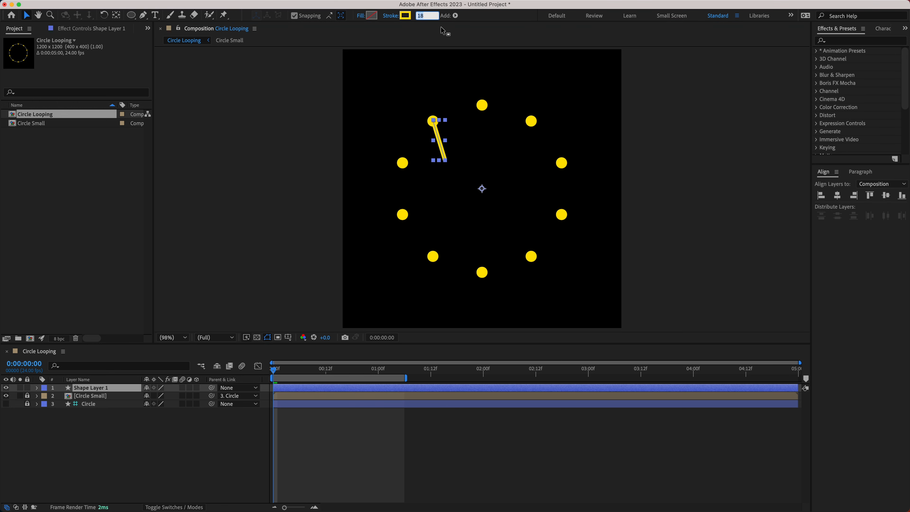
text(30)
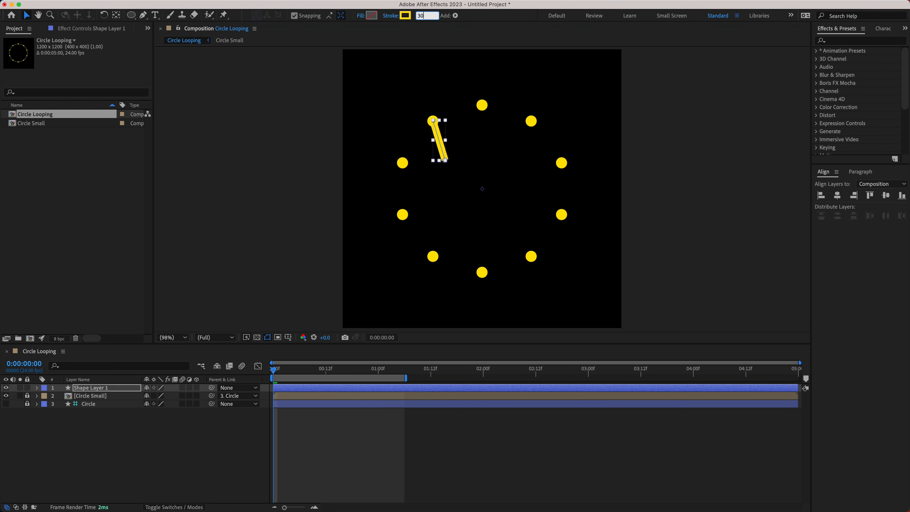
click(314, 165)
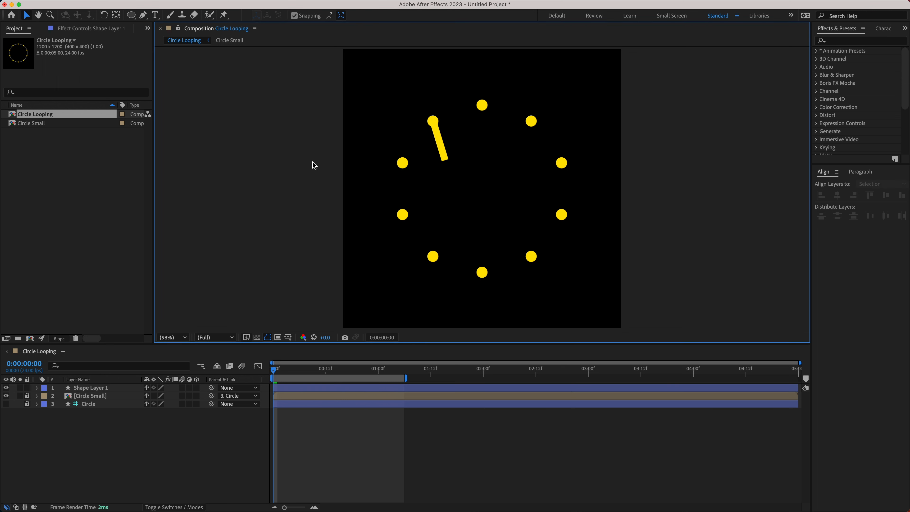
click(444, 160)
click(277, 169)
Step: Draw a second line as a separate shape layer from the first line's inner end to the topmost small circle
click(142, 16)
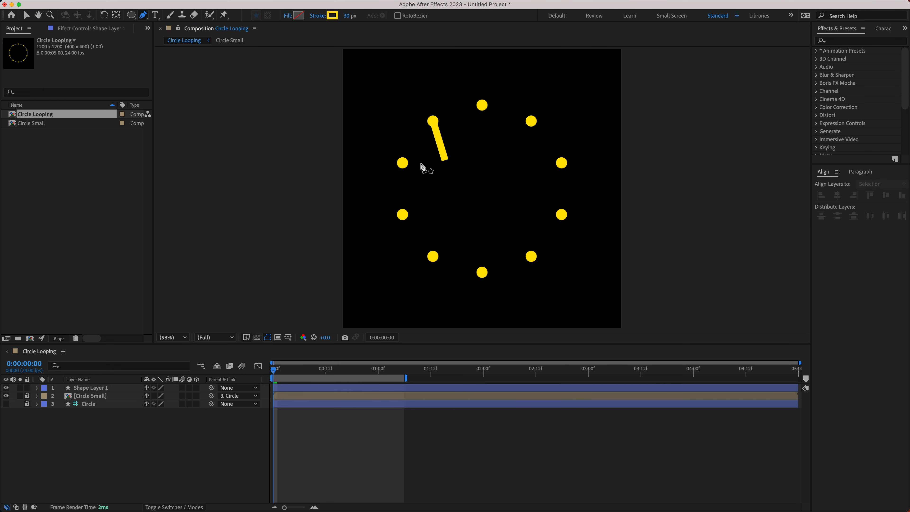
click(445, 161)
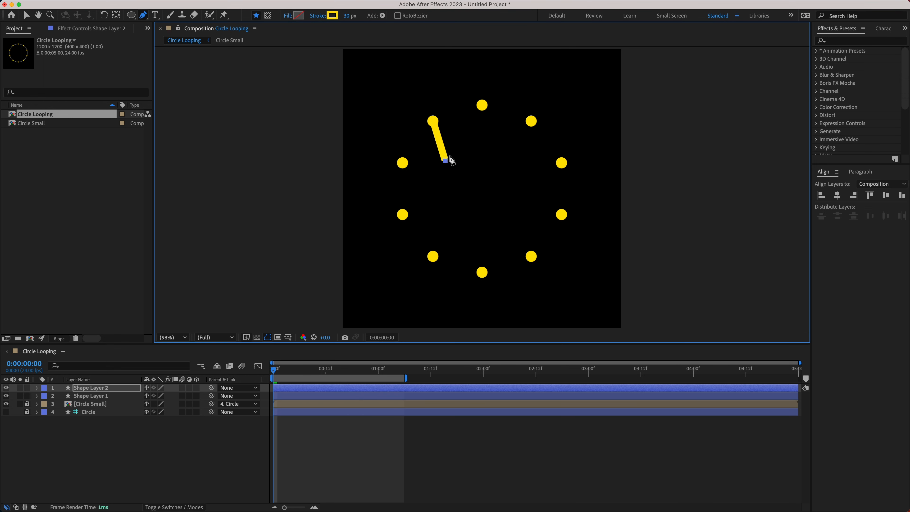
click(482, 105)
key(v)
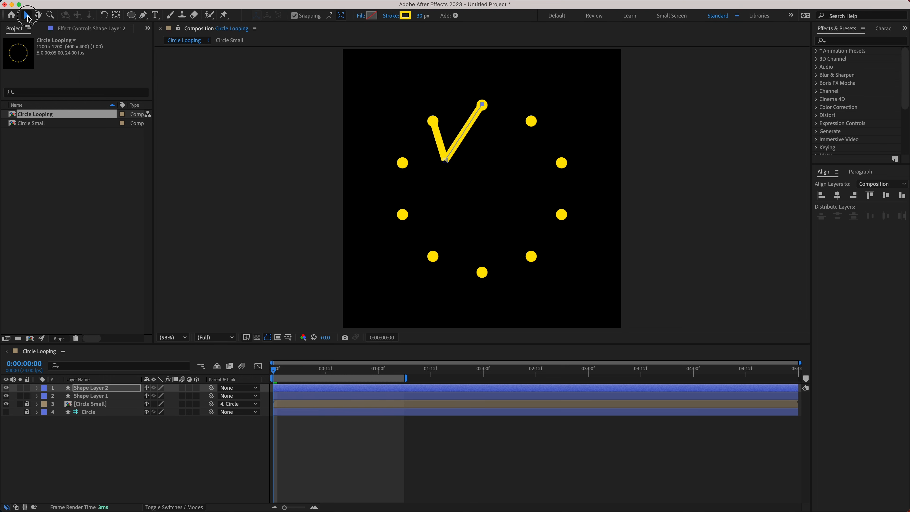
click(259, 175)
Step: Draw a third line as a separate shape layer from the shared inner point to the small circle just right of the topmost one
key(period)
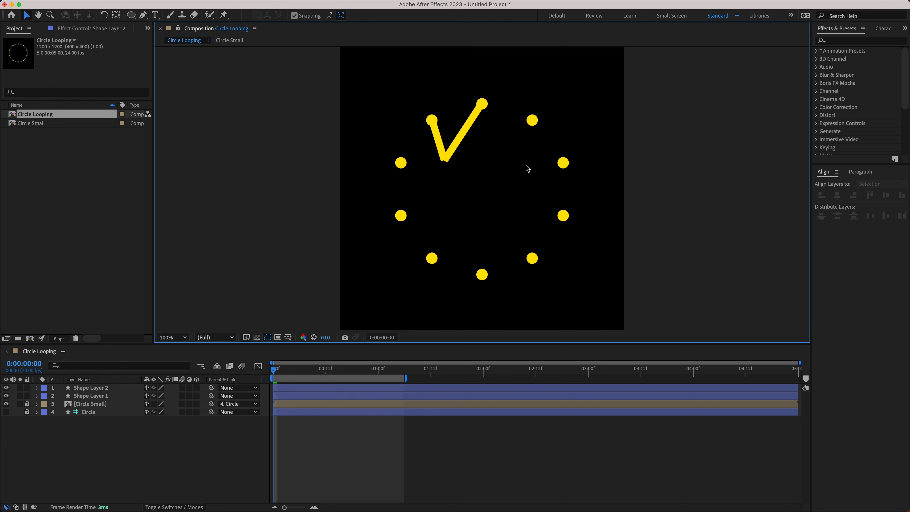
key(period)
scroll(508, 164, up, 5)
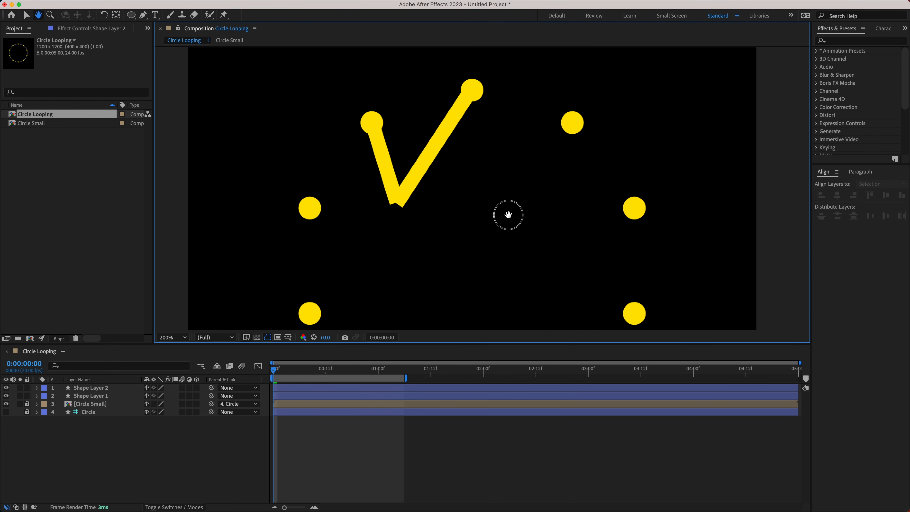
click(142, 16)
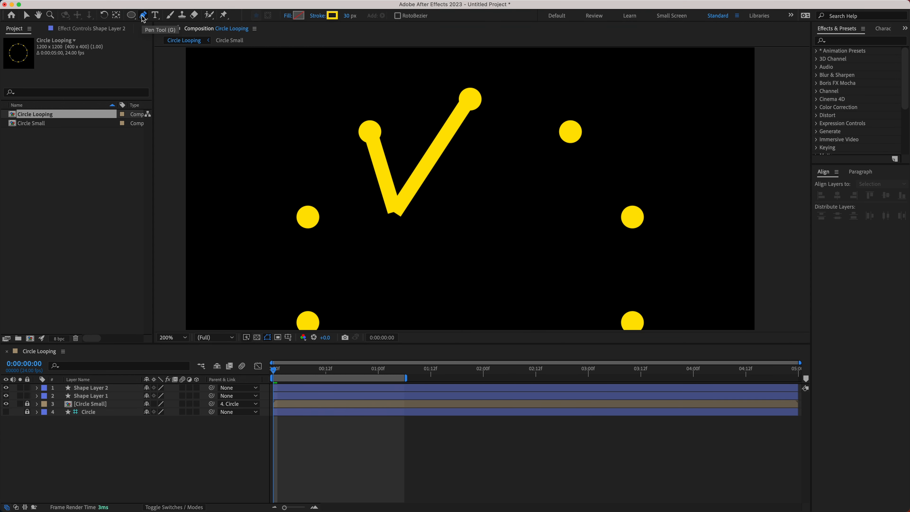
click(395, 211)
click(570, 131)
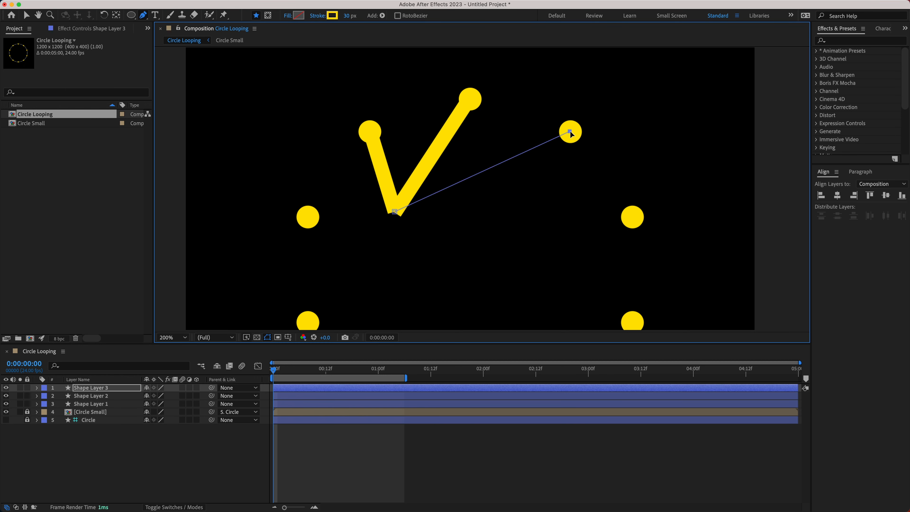
click(27, 15)
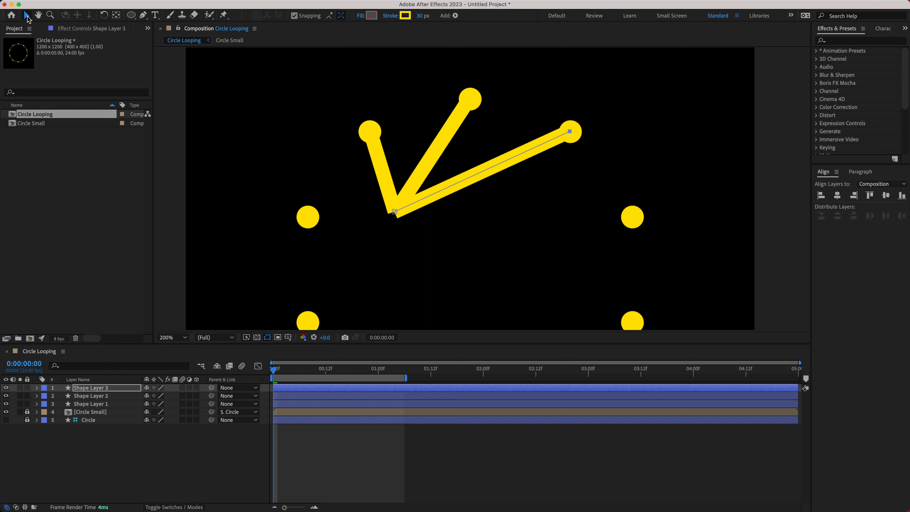
Step: Draw a fourth line as a separate shape layer from the shared inner point to the upper small circle on the ring's right side
click(256, 111)
click(143, 15)
click(394, 212)
click(632, 218)
click(27, 15)
Step: Draw a fifth line as a separate shape layer from the shared inner point to the lower small circle on the ring's right side
click(256, 111)
click(143, 16)
click(394, 212)
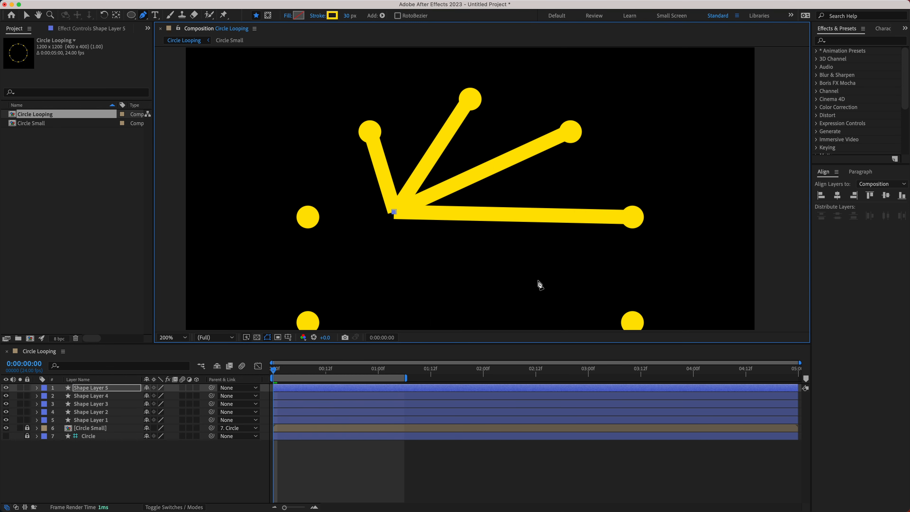
click(632, 322)
click(27, 16)
click(252, 126)
Step: Draw a sixth line as a separate shape layer from the shared inner point to the small circle just right of the bottommost one
mouse_move(674, 277)
mouse_down()
mouse_move(711, 172)
mouse_move(701, 140)
mouse_up()
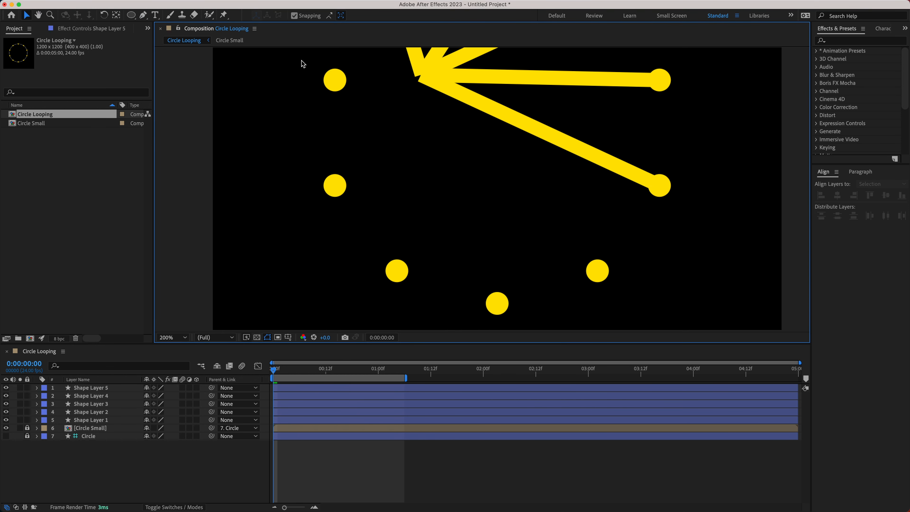
click(142, 15)
click(421, 74)
click(596, 271)
click(27, 15)
click(246, 157)
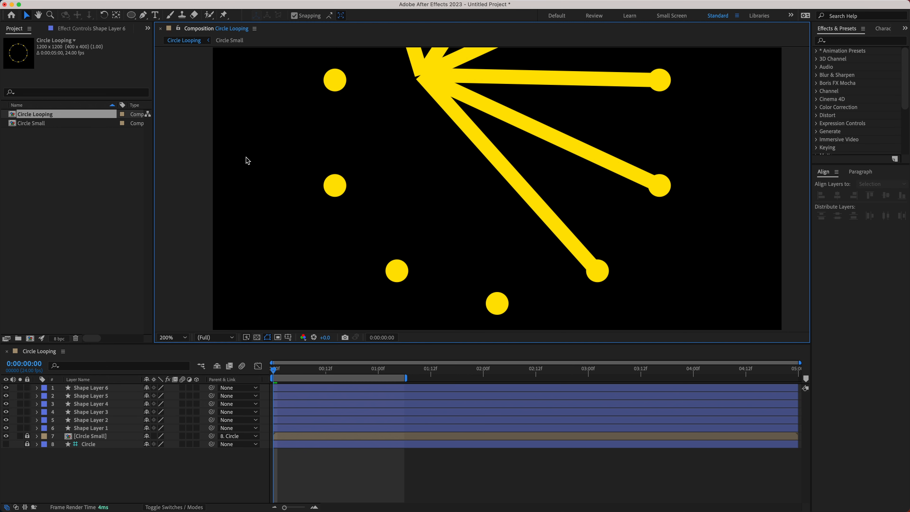
Step: Draw a seventh line as a separate shape layer from the shared inner point to the bottommost small circle
click(143, 15)
click(420, 74)
click(497, 304)
click(27, 15)
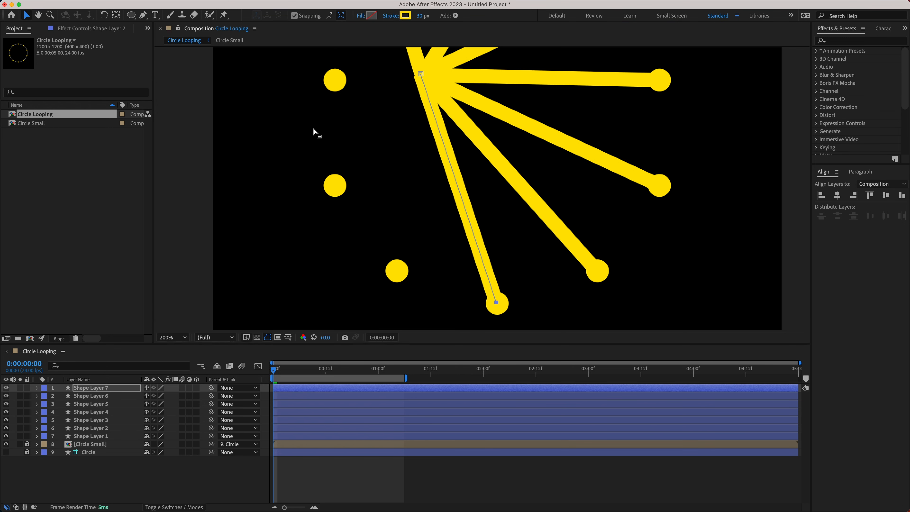
click(314, 132)
Step: Draw an eighth line as a separate shape layer from the shared inner point to the small circle just left of the bottommost one
click(143, 15)
click(422, 73)
click(396, 271)
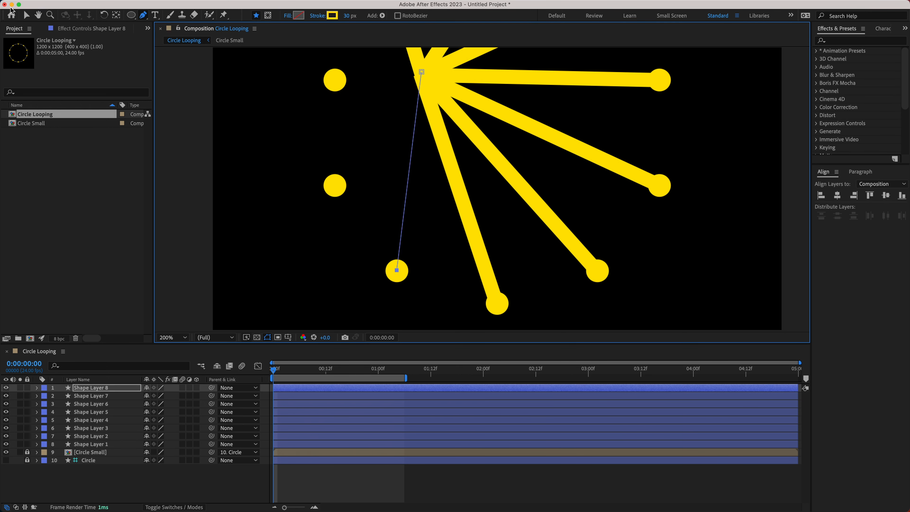
key(v)
click(199, 87)
Step: Draw a ninth line as a separate shape layer from the shared inner point to the lower small circle on the ring's left side
click(144, 15)
click(420, 75)
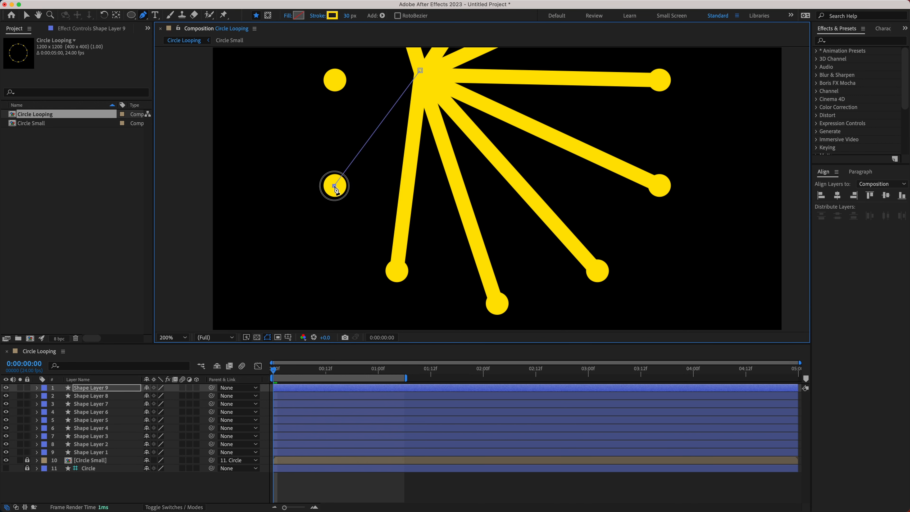
click(334, 185)
key(v)
click(260, 102)
Step: Draw a tenth line as a separate shape layer from the shared inner point to the upper small circle on the ring's left side
key(g)
click(420, 67)
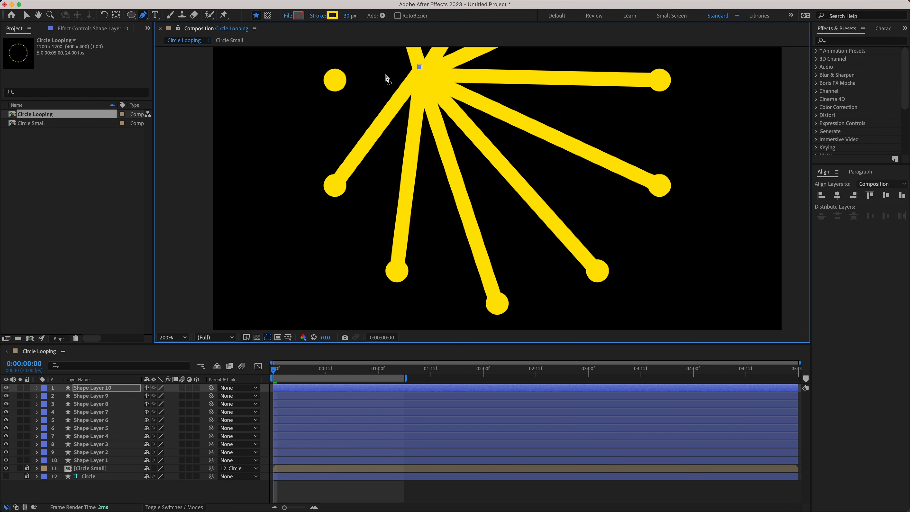
click(334, 80)
key(v)
click(258, 143)
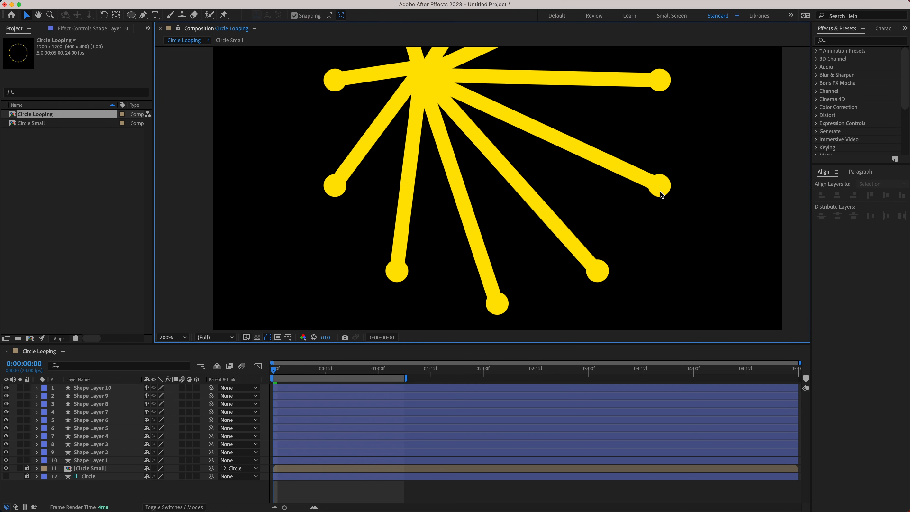
drag(661, 194, 636, 227)
click(204, 337)
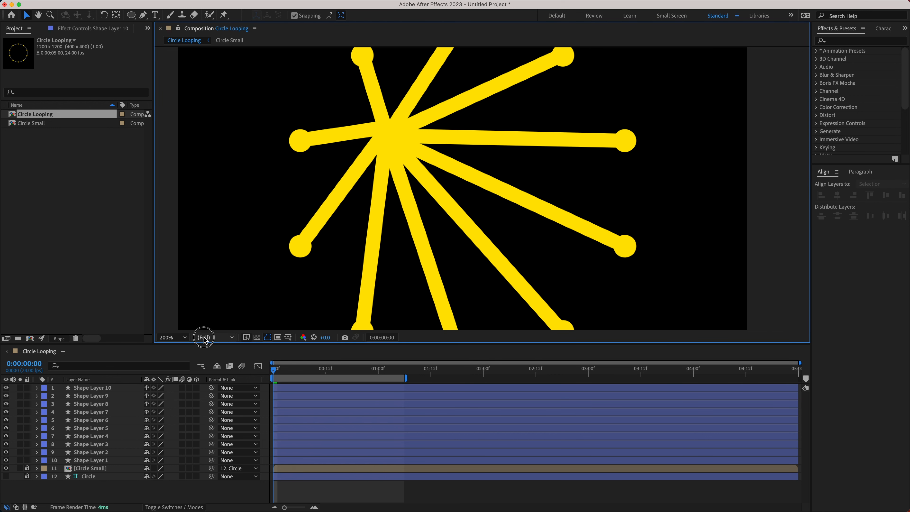
click(172, 338)
click(171, 357)
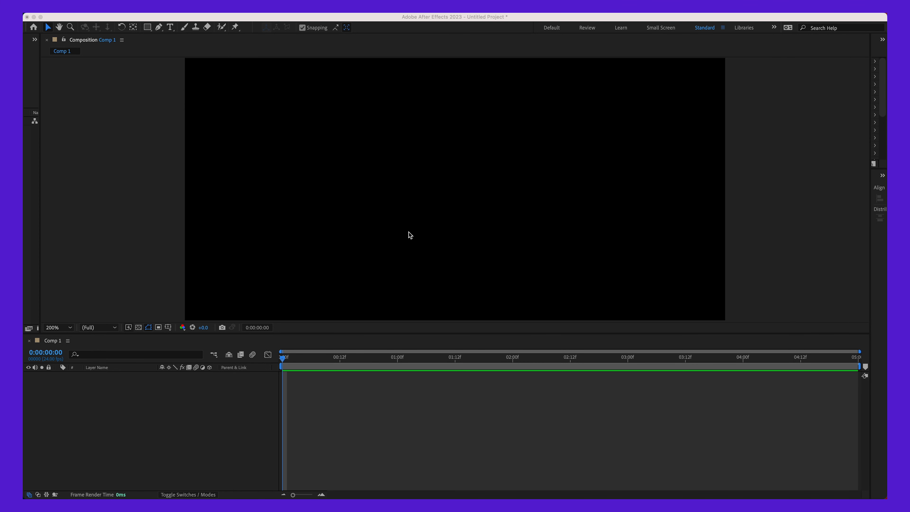
Step: In Comp 1, draw a short, a tall and a medium-height vertical line from left to right, each as its own shape layer
click(159, 26)
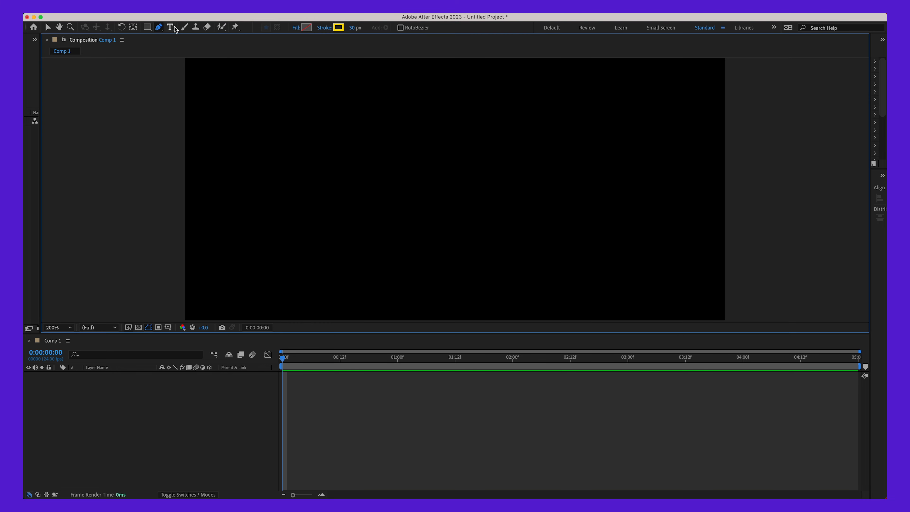
click(252, 251)
click(252, 183)
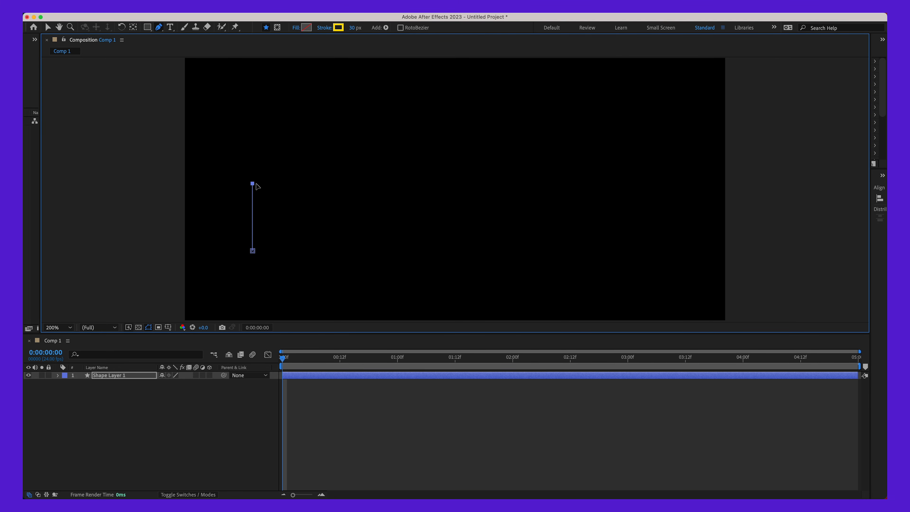
click(363, 413)
click(427, 259)
click(426, 86)
click(518, 445)
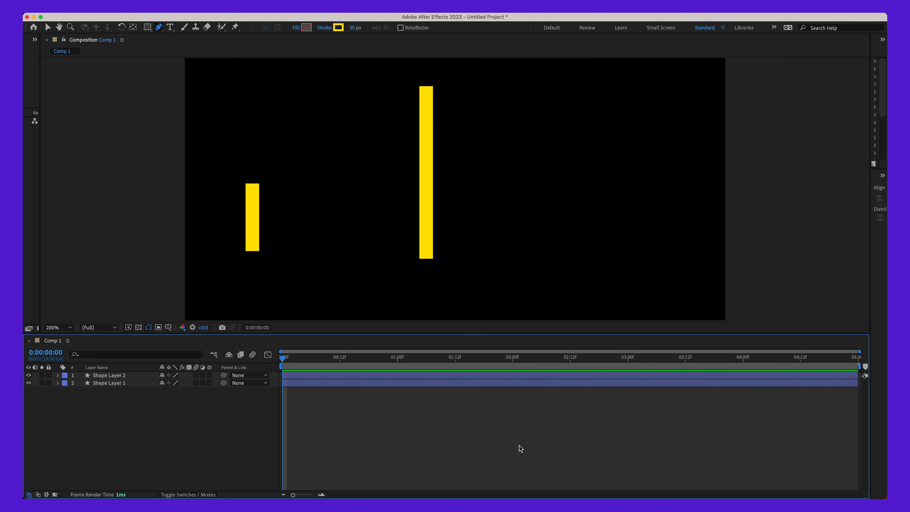
click(657, 260)
click(657, 152)
click(540, 452)
Step: Rename the three shape layers 1, 2 and 3 in the order their lines were drawn
right_click(117, 391)
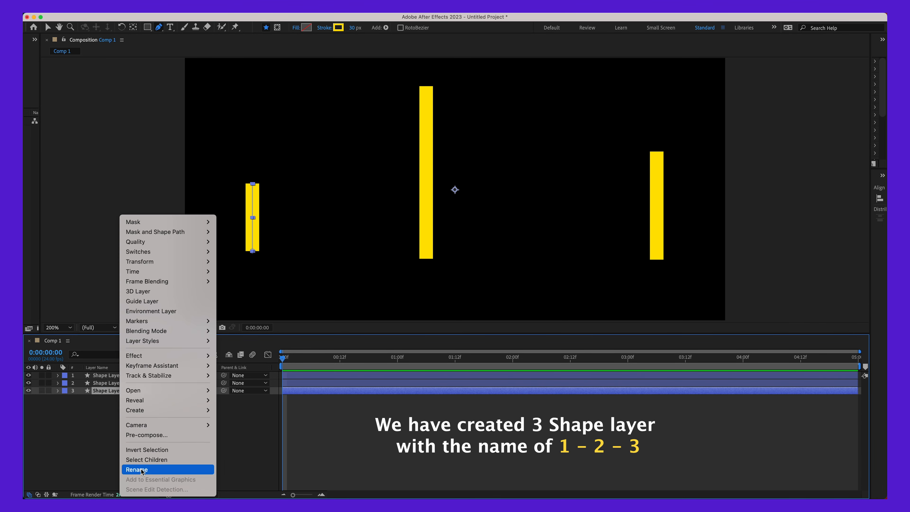
click(141, 469)
text(1)
click(109, 383)
key(Return)
text(2)
click(107, 375)
key(Return)
text(3)
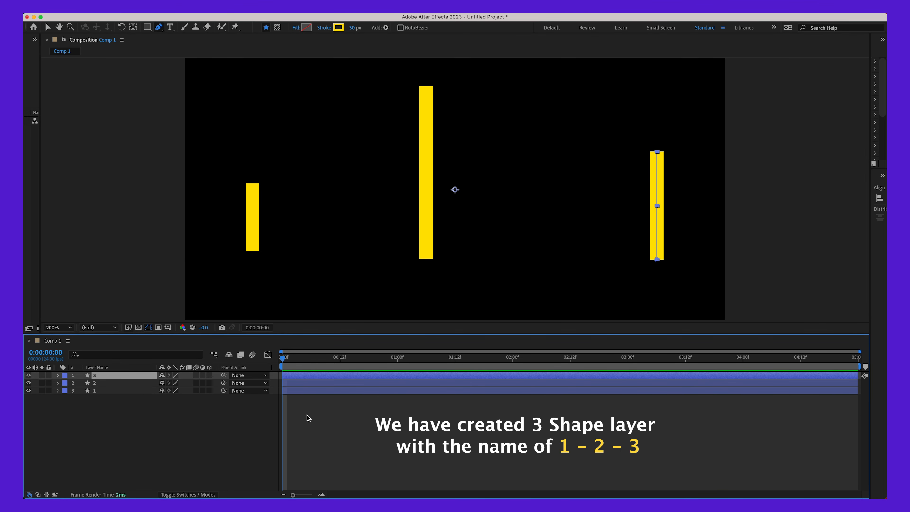
click(309, 417)
Step: Add Path keyframes at 0:00 to layers 1, 2 and 3 and show only their keyframed properties
key(v)
click(295, 375)
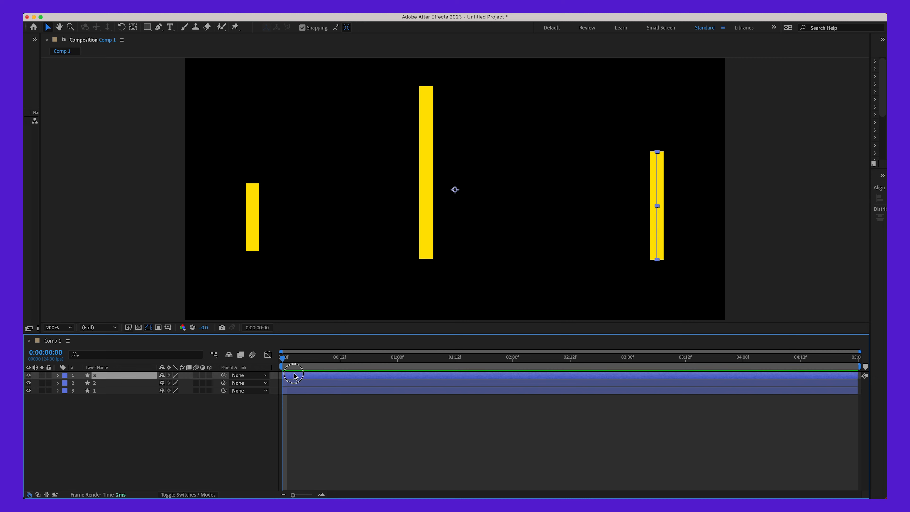
shift+click(296, 391)
click(93, 353)
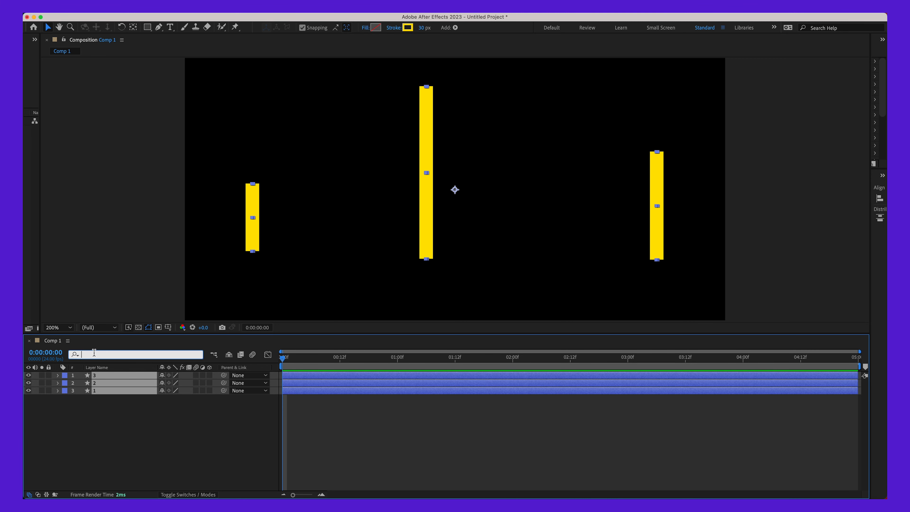
text(path)
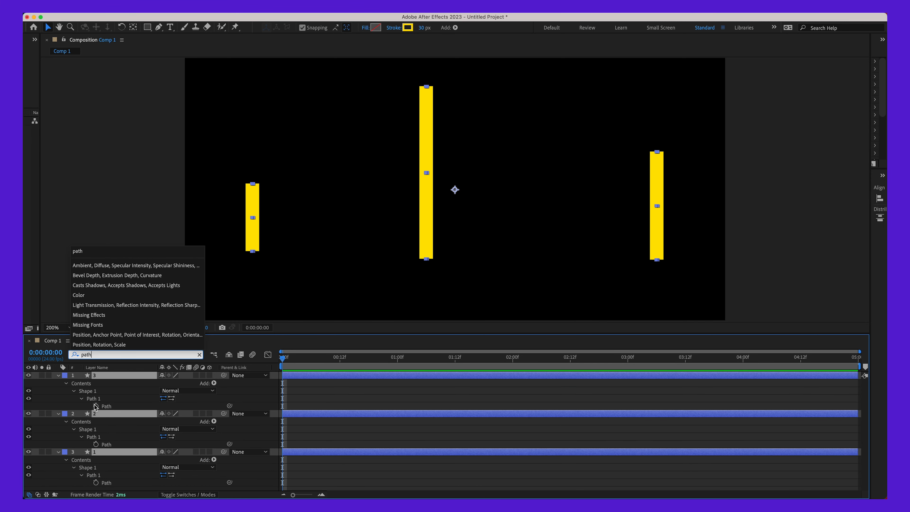
drag(95, 406, 95, 482)
click(304, 394)
key(u)
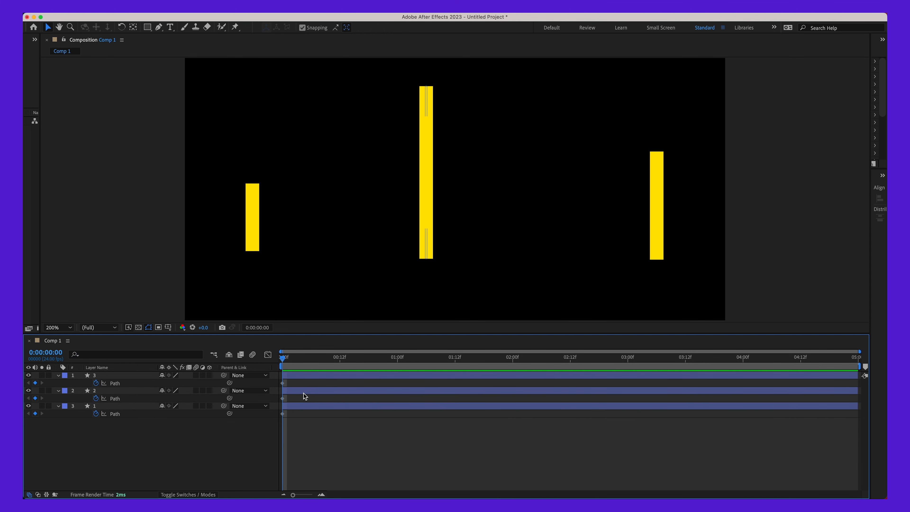
Step: Move the current time to 0:00:01:00 and end the work area there
drag(287, 364, 398, 362)
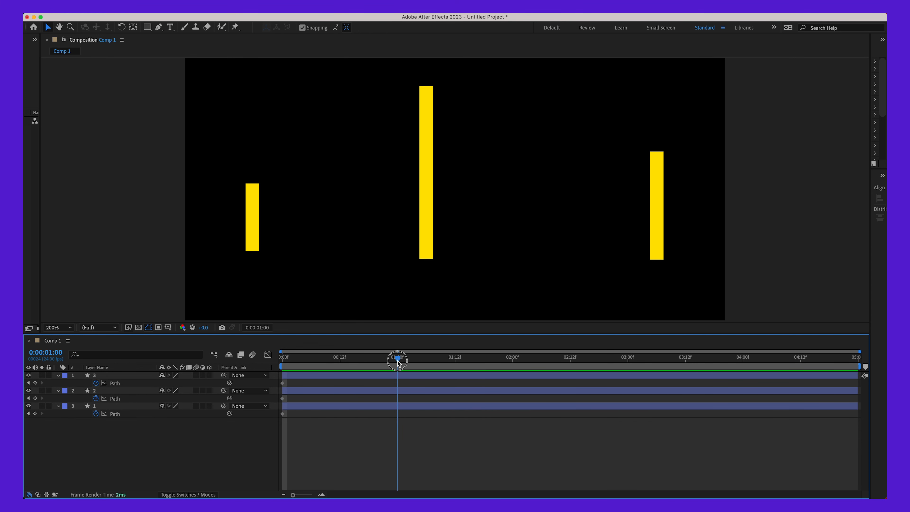
drag(859, 366, 401, 380)
key(u)
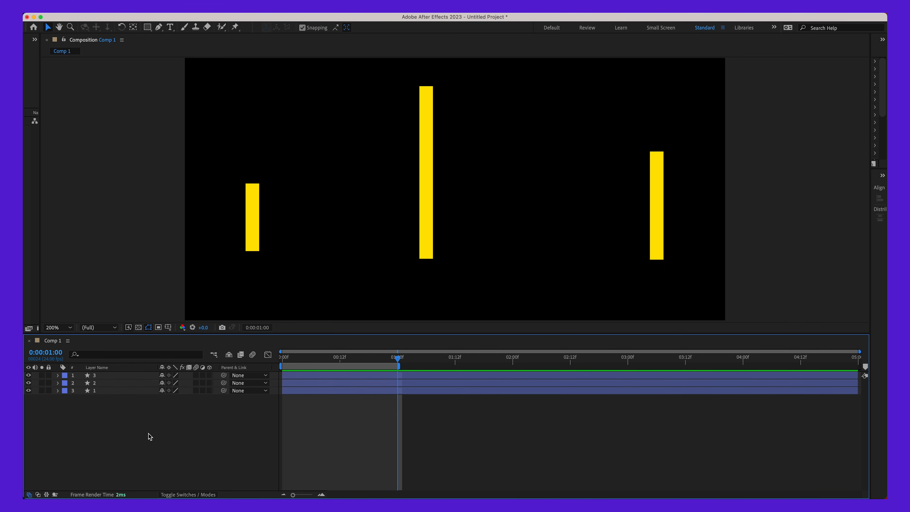
Step: Add a second Path keyframe at 0:00:01:00 to all three layers
click(99, 376)
shift+click(100, 393)
key(u)
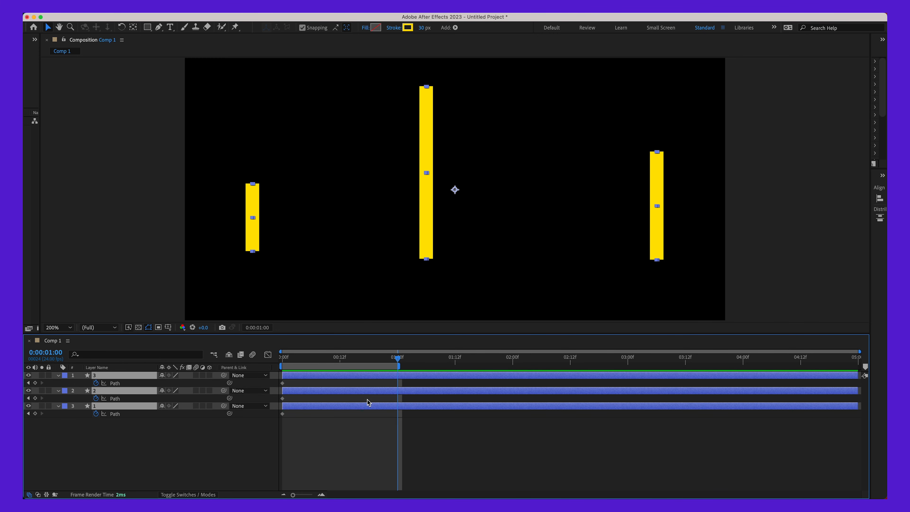
click(35, 382)
click(41, 424)
drag(394, 357, 396, 390)
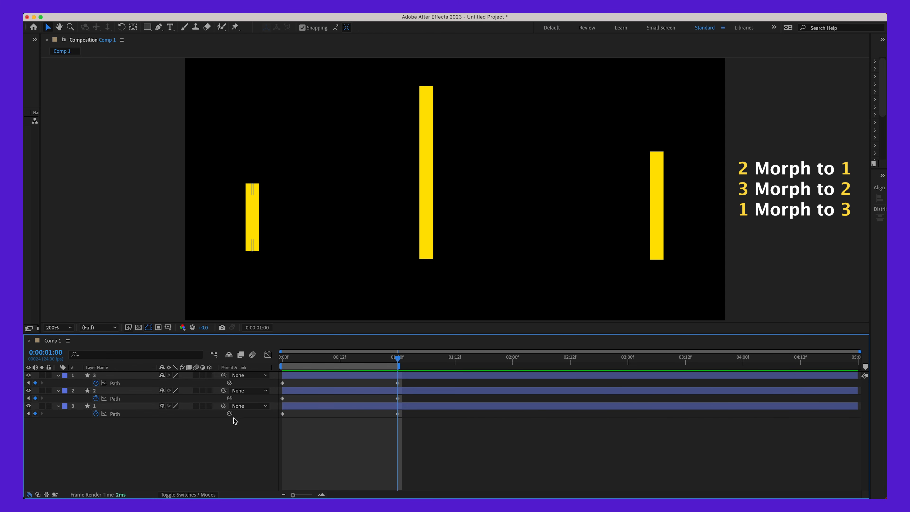
Step: Copy layer 2's first Path keyframe and paste it onto layer 1's Path keyframe at 0:00:01:00
click(108, 391)
click(282, 399)
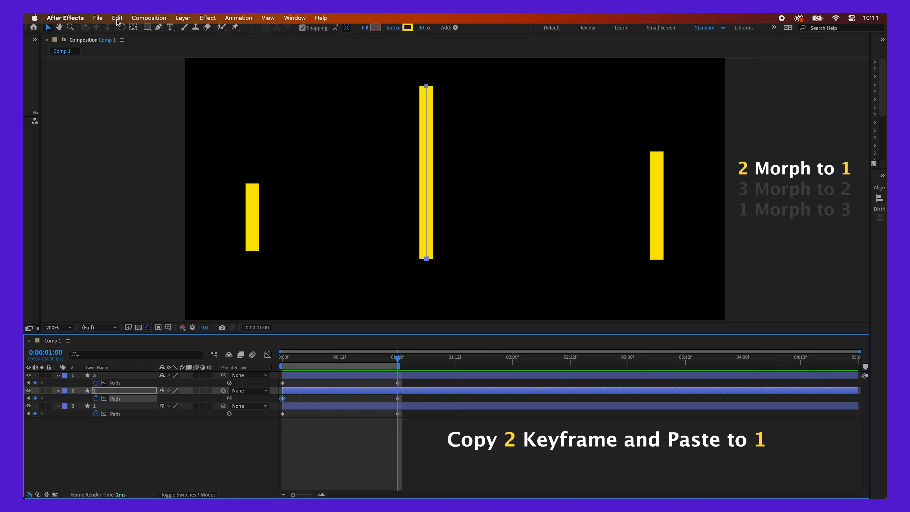
click(124, 18)
click(125, 78)
click(398, 414)
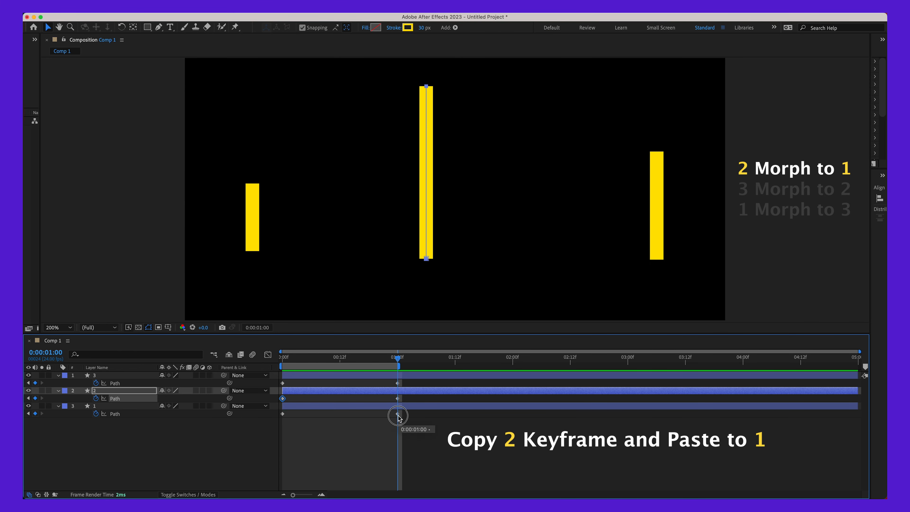
click(395, 360)
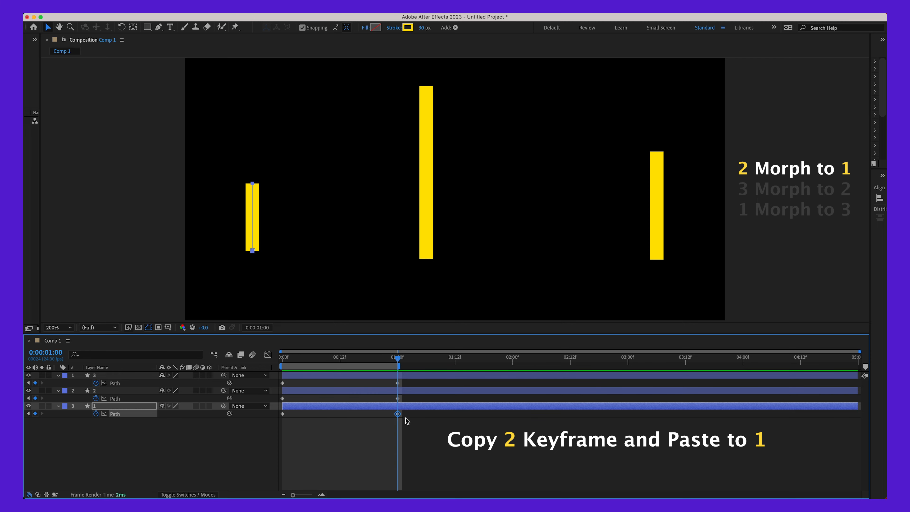
click(117, 18)
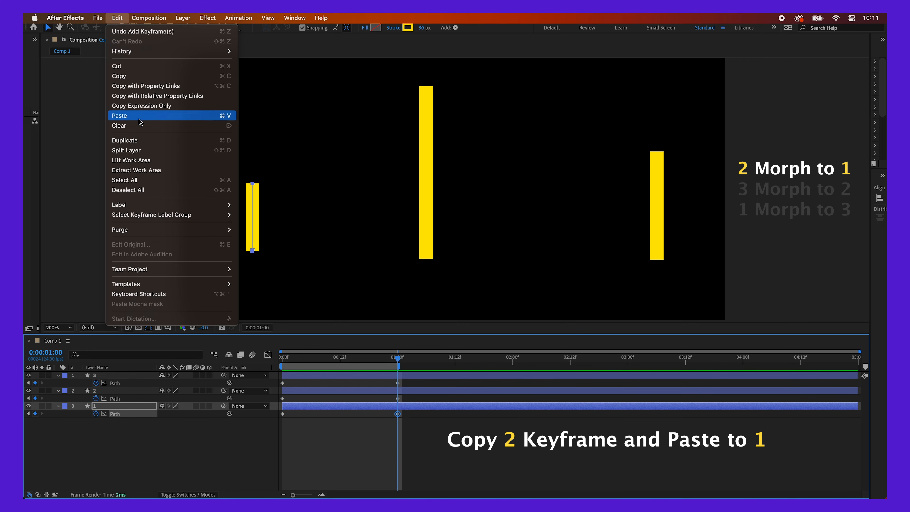
click(139, 115)
mouse_move(397, 358)
mouse_down()
mouse_move(290, 373)
mouse_move(398, 374)
mouse_up()
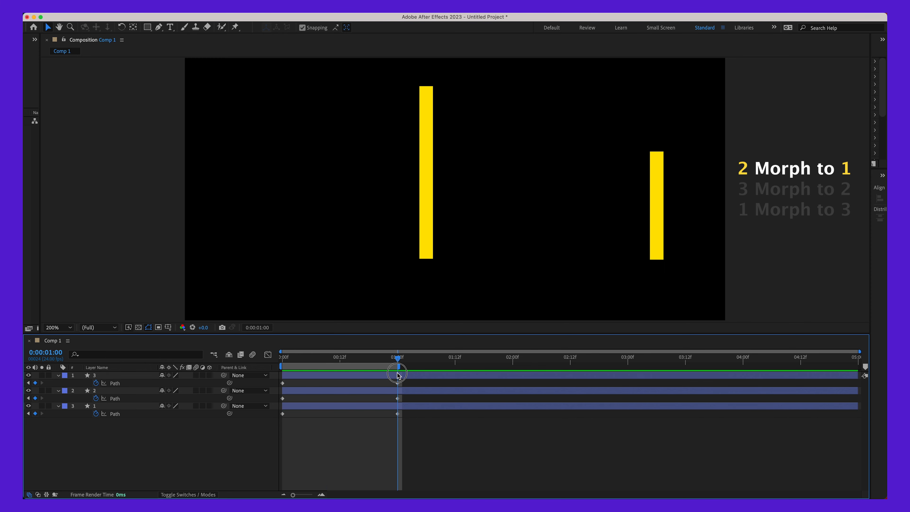
Step: Copy layer 3's first Path keyframe, paste it onto layer 2's Path keyframe at 0:00:01:00, and preview the morph
click(95, 376)
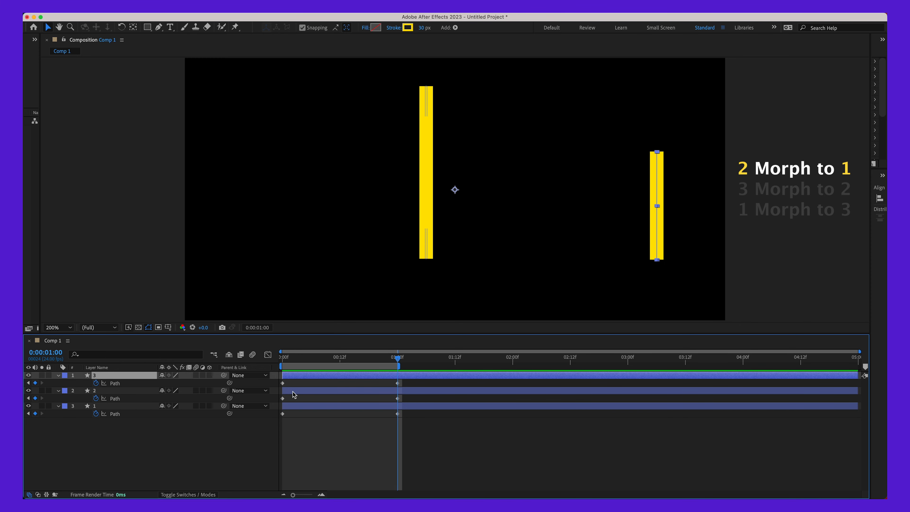
click(282, 358)
click(291, 391)
drag(282, 360, 398, 365)
click(283, 383)
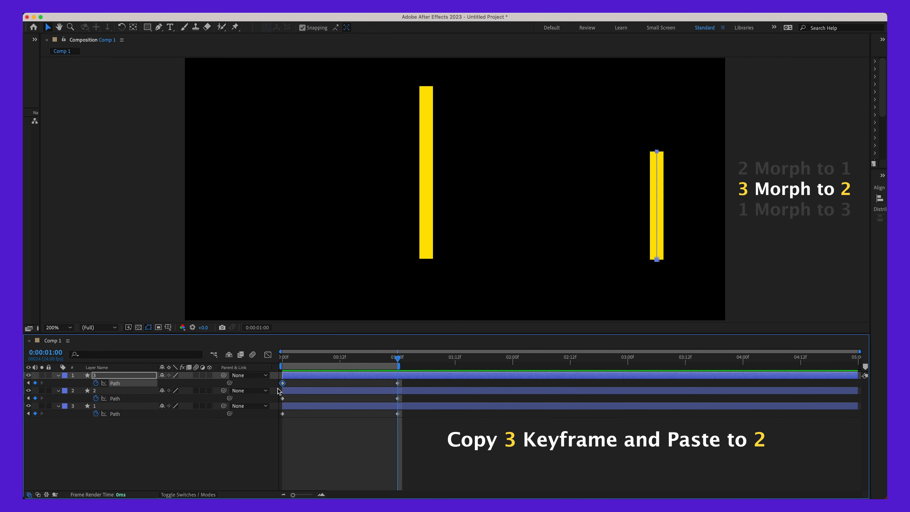
click(118, 18)
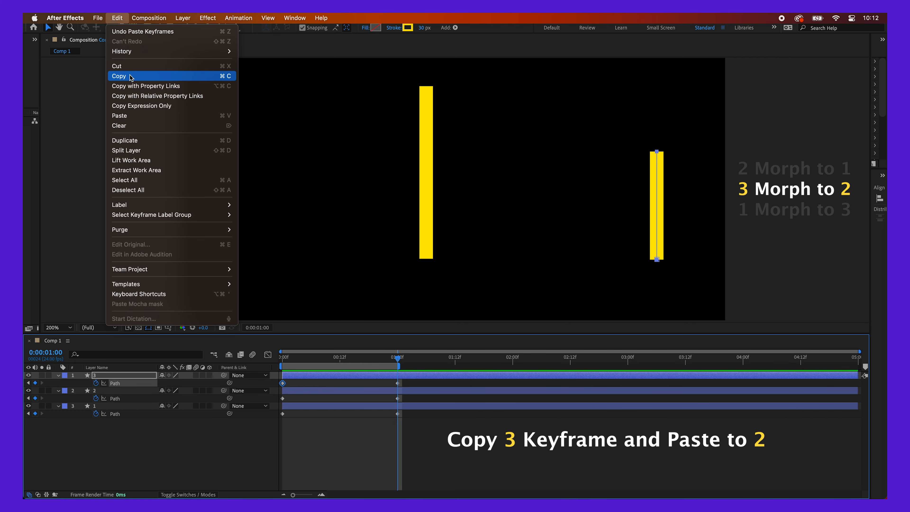
click(125, 77)
click(398, 399)
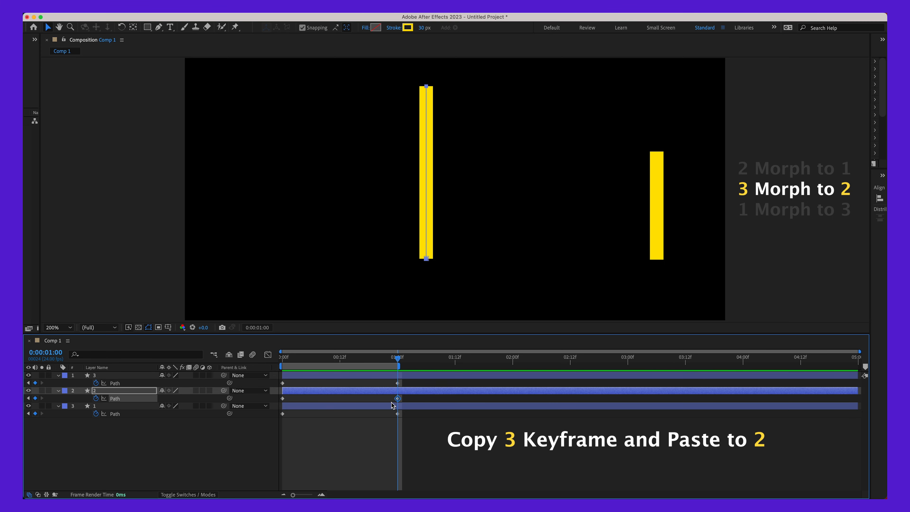
click(118, 18)
click(123, 116)
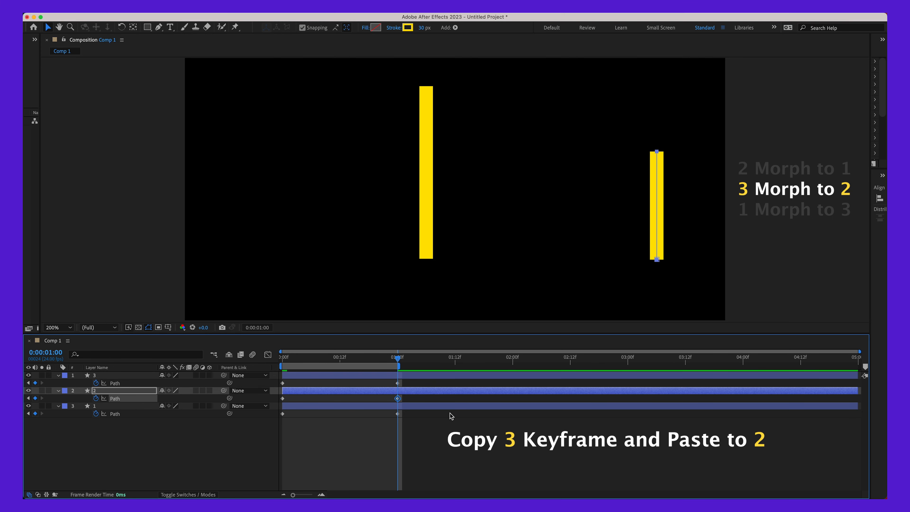
key(space)
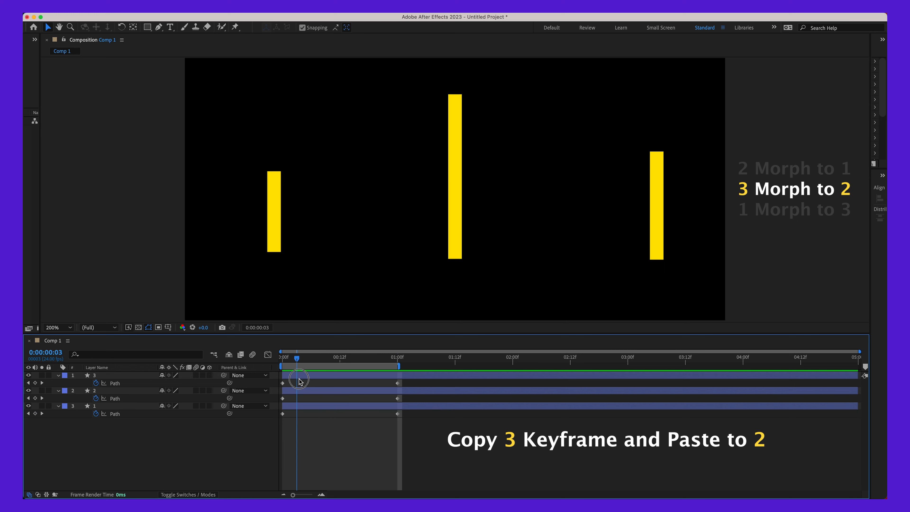
click(397, 383)
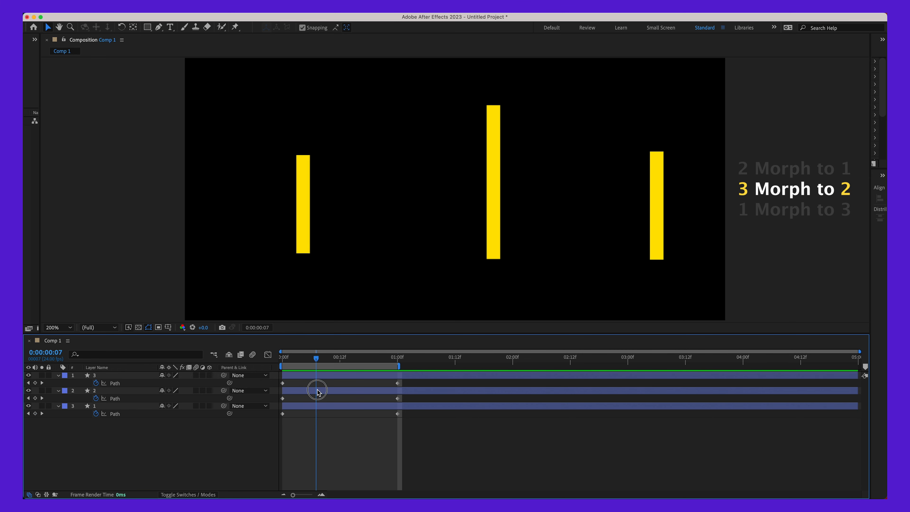
Step: Return to 0:00:01:00 and copy layer 1's first Path keyframe
drag(315, 386, 397, 364)
click(288, 408)
drag(291, 413, 276, 421)
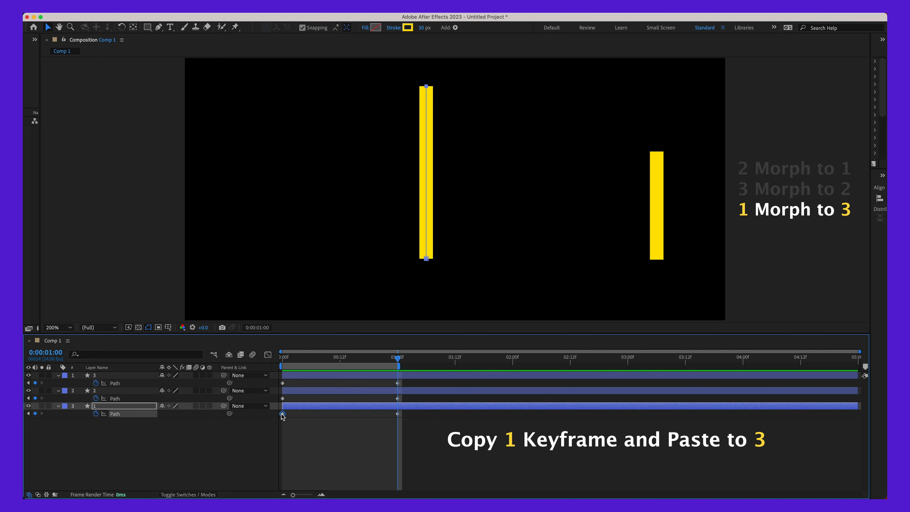
click(121, 19)
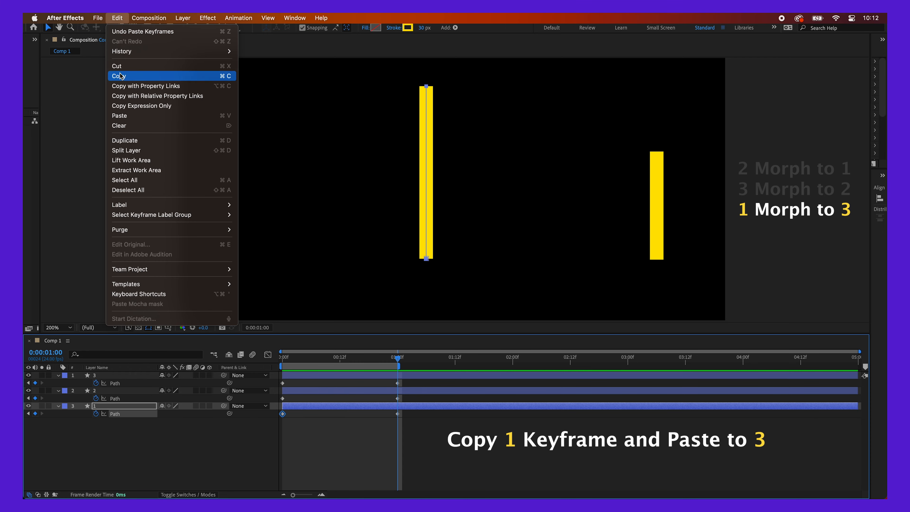
click(119, 76)
Step: Paste the copied keyframe onto layer 3's Path keyframe at 0:00:01:00 and preview the three-line morph
click(401, 376)
click(321, 363)
drag(322, 363, 398, 363)
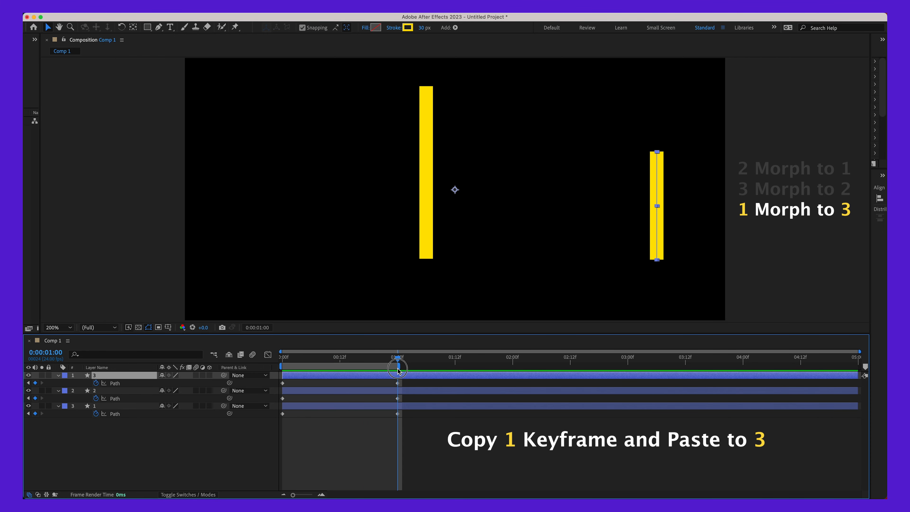
key(super+v)
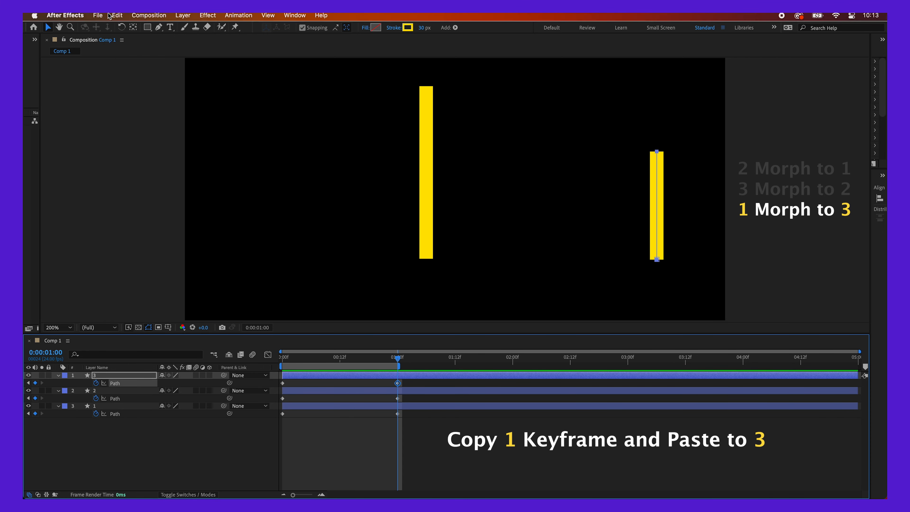
click(121, 19)
click(120, 114)
click(385, 440)
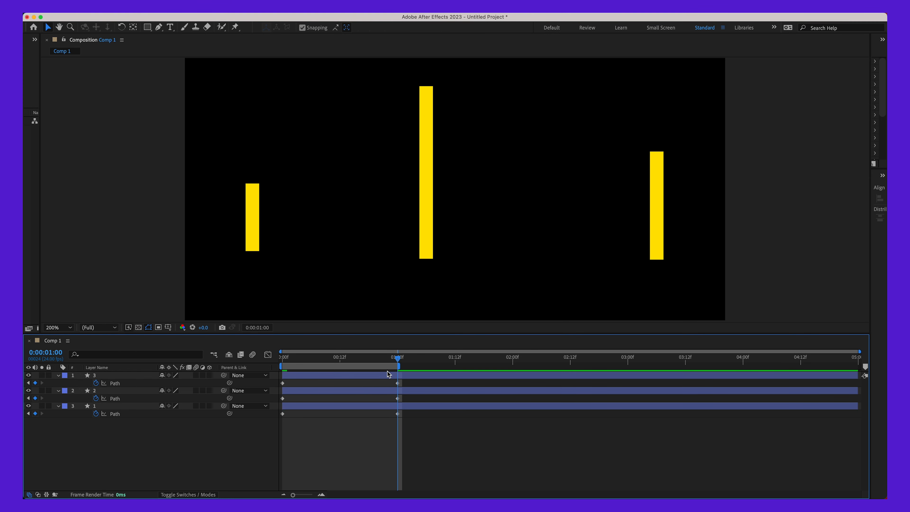
drag(397, 358, 283, 360)
key(space)
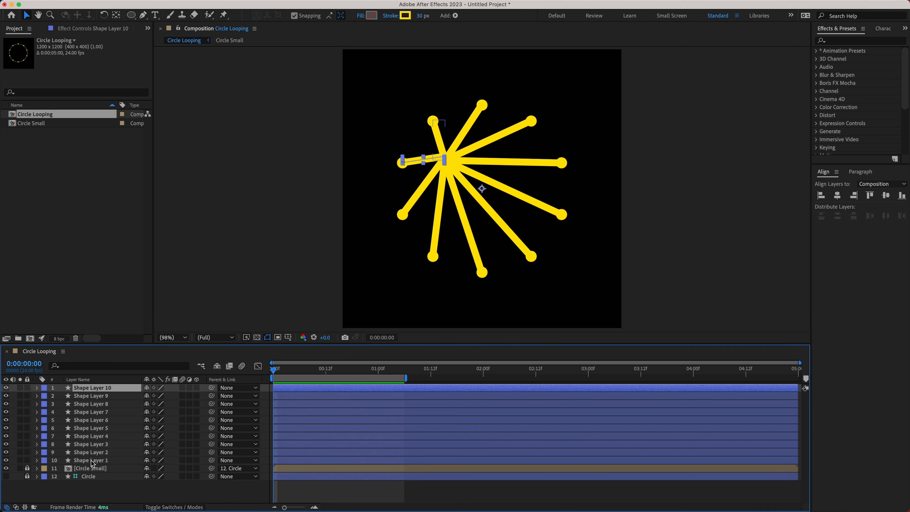
Step: In Circle Looping, add a Path keyframe at 0:00:00:00 to Shape Layers 1 through 10 and show only their keyframed properties
shift+click(96, 461)
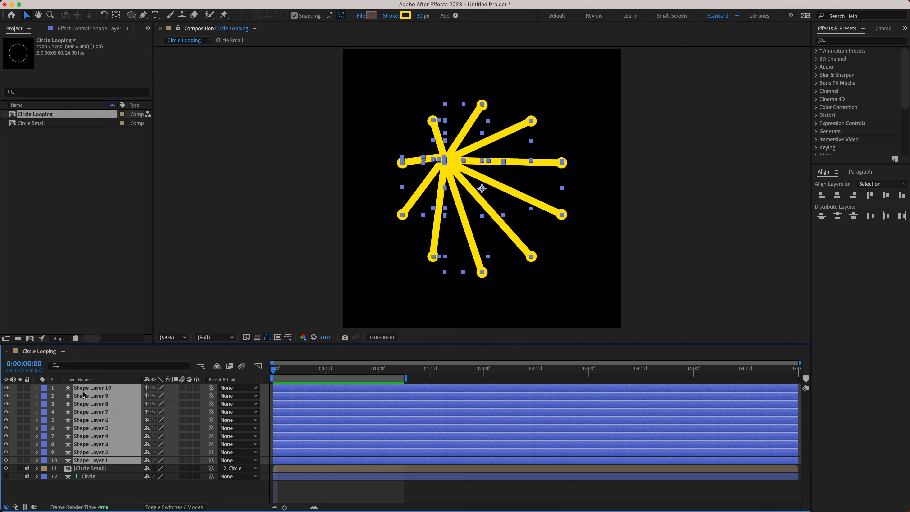
click(77, 366)
text(path)
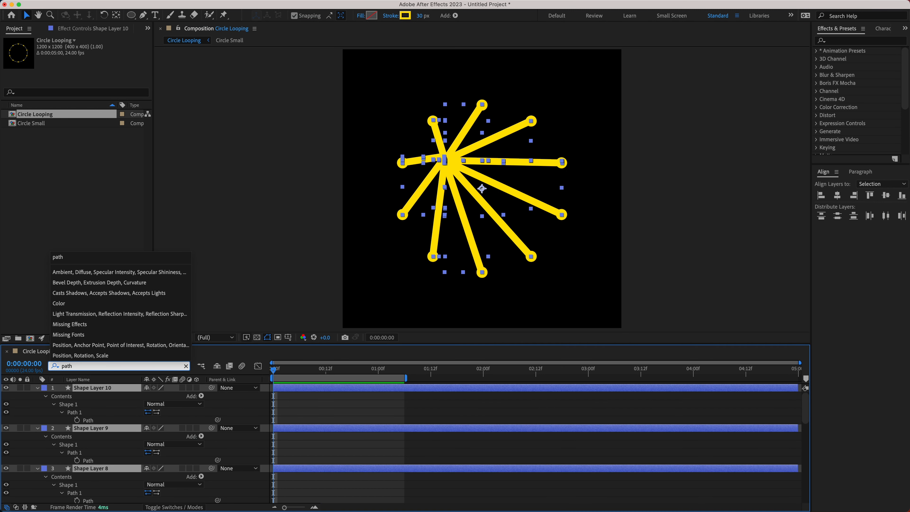
click(77, 420)
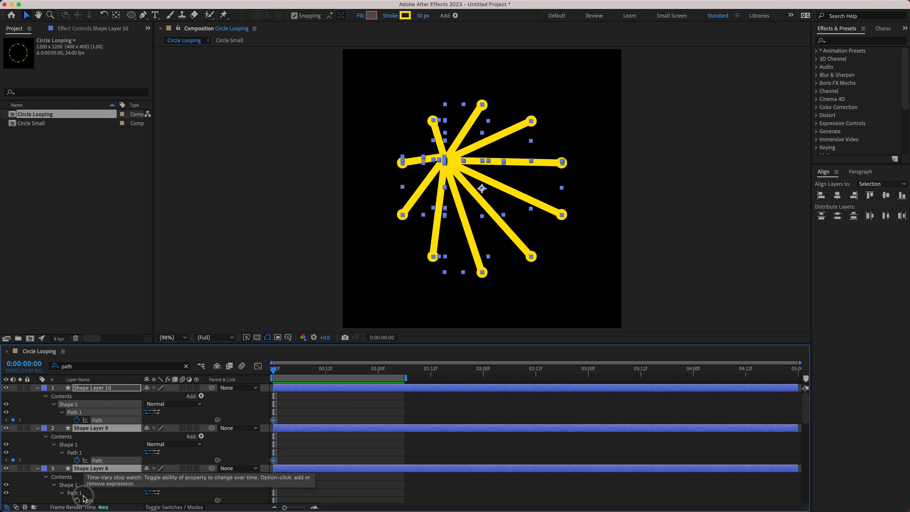
scroll(82, 498, down, 10)
click(303, 435)
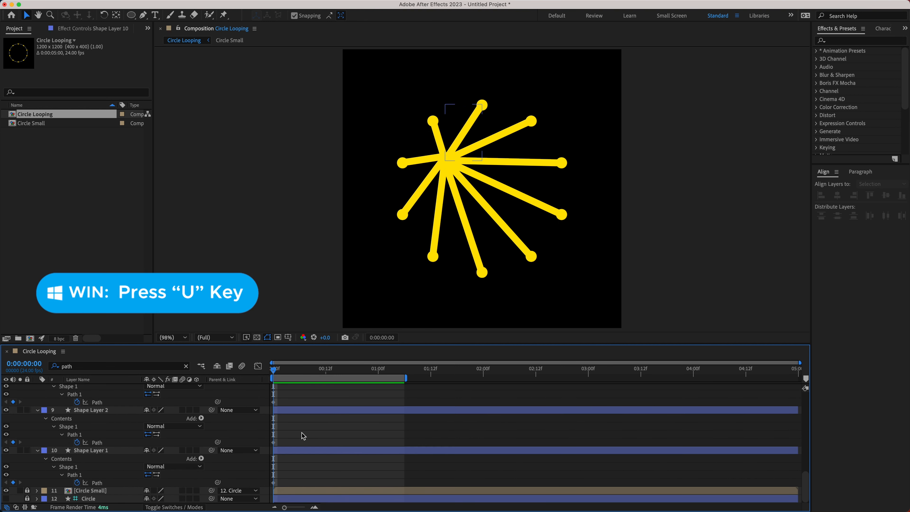
key(u)
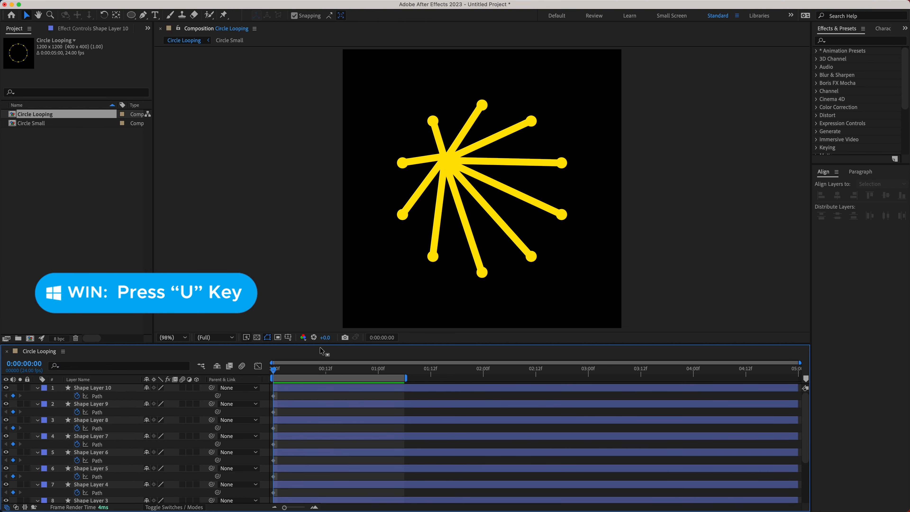
drag(319, 342, 328, 290)
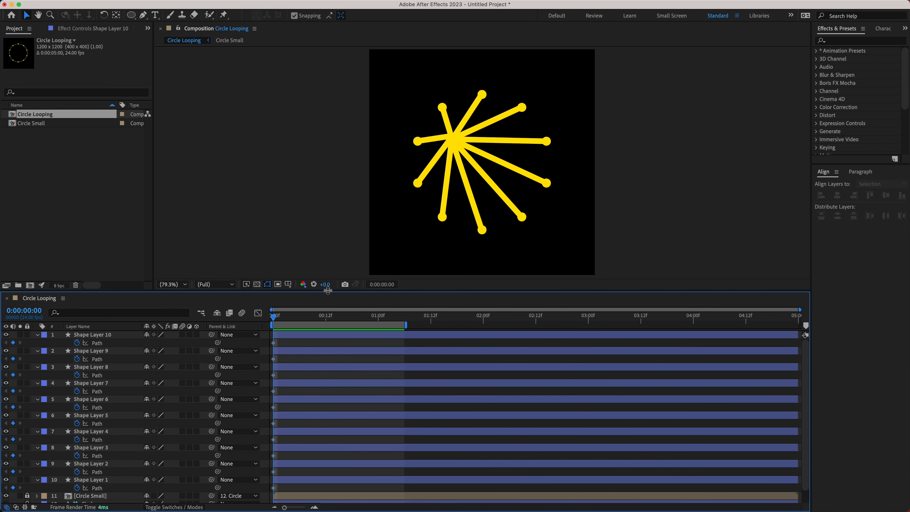
Step: Add a second Path keyframe at 0:00:01:06 to all ten shape layers
key(space)
click(322, 342)
drag(322, 342, 402, 350)
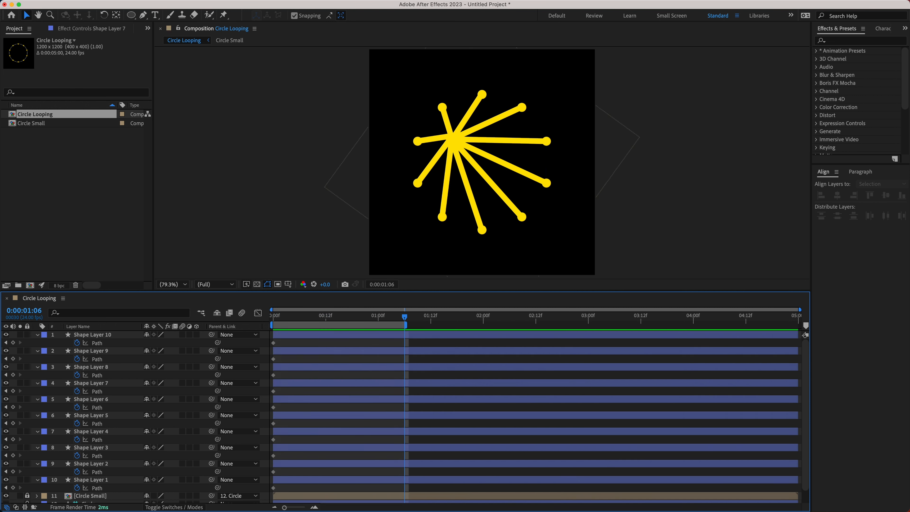
drag(13, 342, 13, 370)
click(13, 488)
key(super+a)
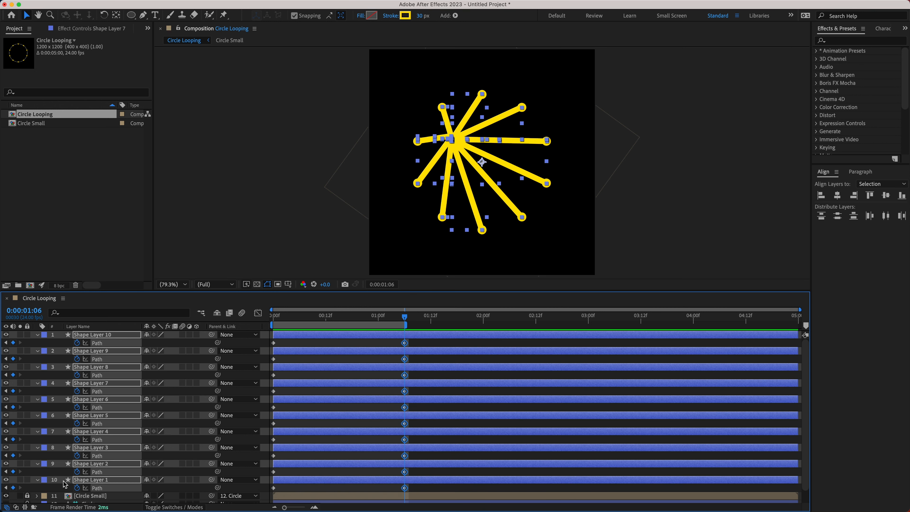
click(391, 490)
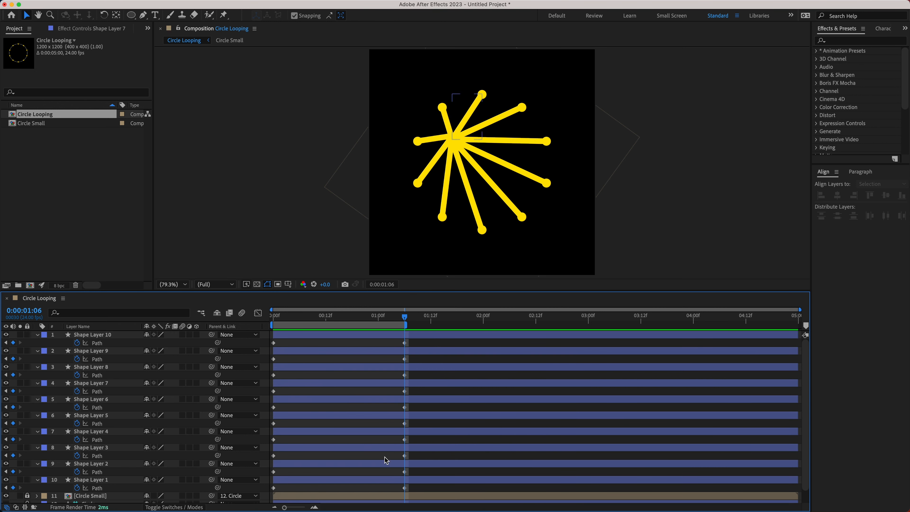
Step: Copy Shape Layer 2's first Path keyframe, paste it onto Shape Layer 1's Path keyframe at 0:00:01:06, and preview the motion
drag(394, 318, 404, 339)
click(274, 472)
key(super+c)
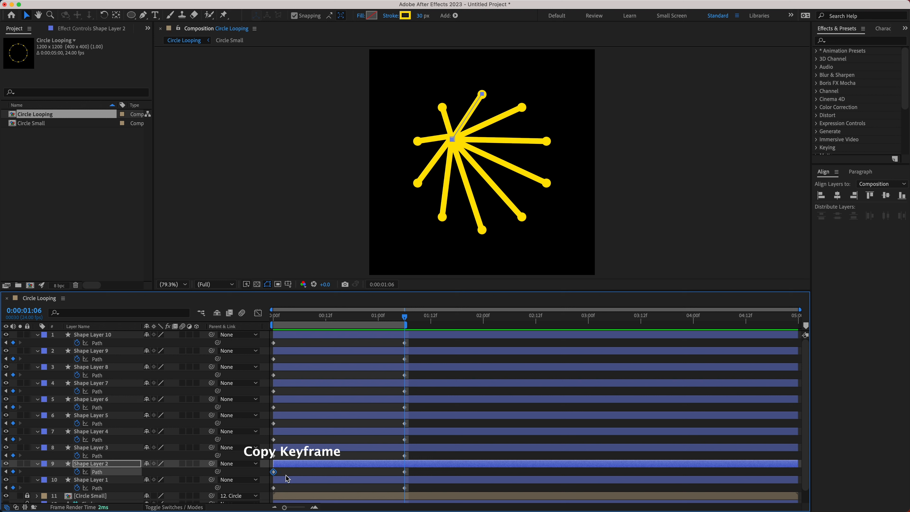
click(99, 6)
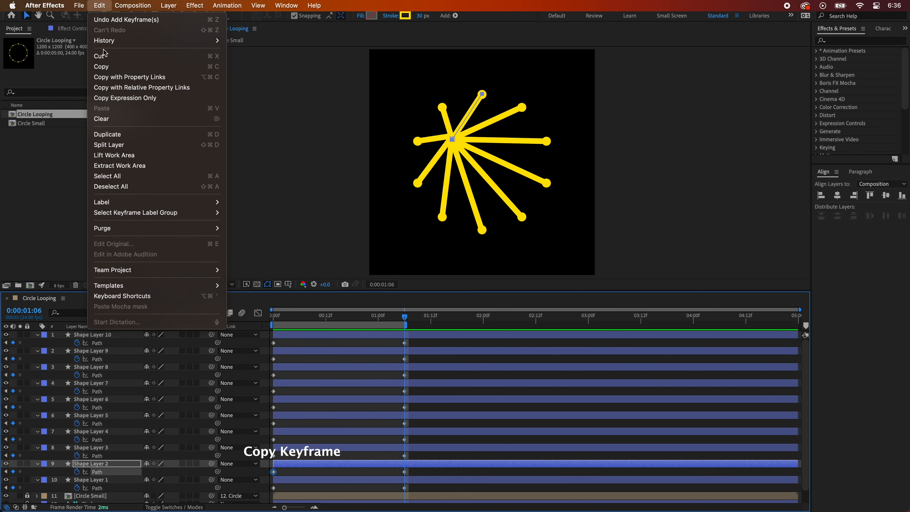
click(106, 67)
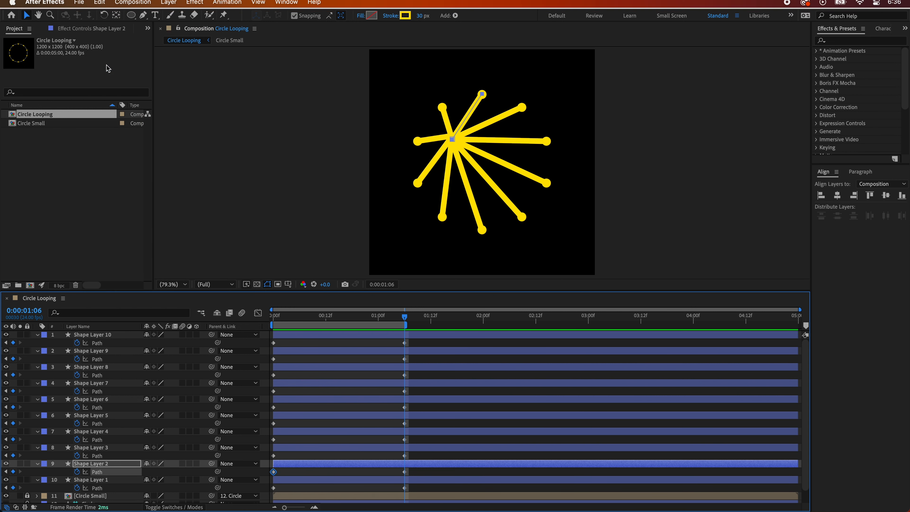
click(406, 488)
drag(394, 495, 394, 496)
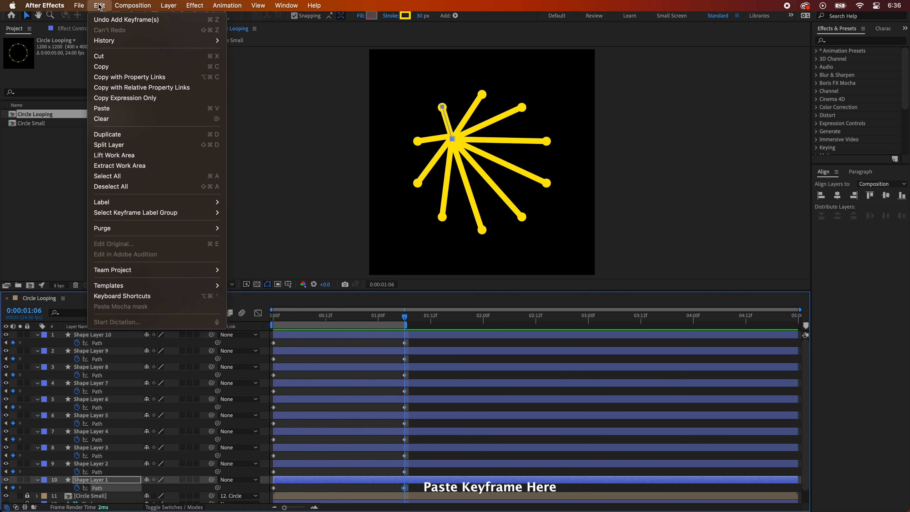
click(99, 6)
click(107, 107)
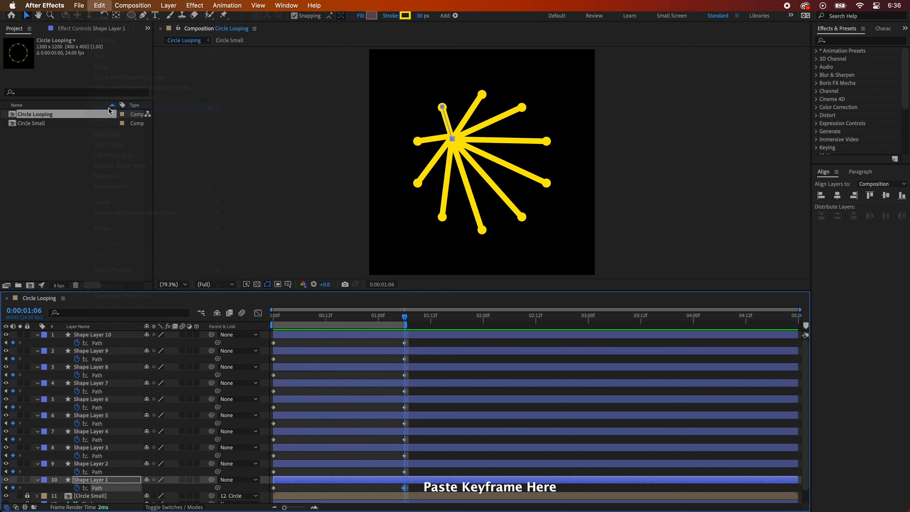
click(380, 396)
key(space)
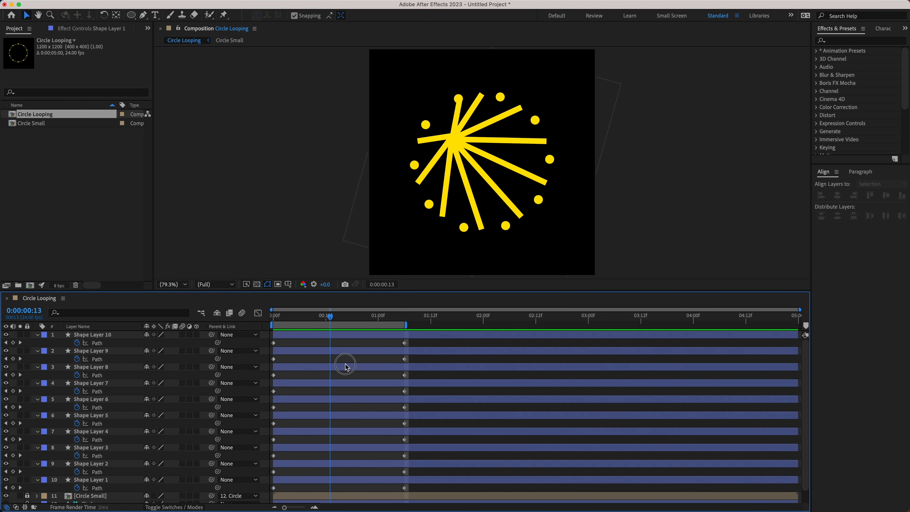
Step: Copy Shape Layer 3's first Path keyframe and paste it onto Shape Layer 2's Path keyframe at 0:00:01:06
click(281, 448)
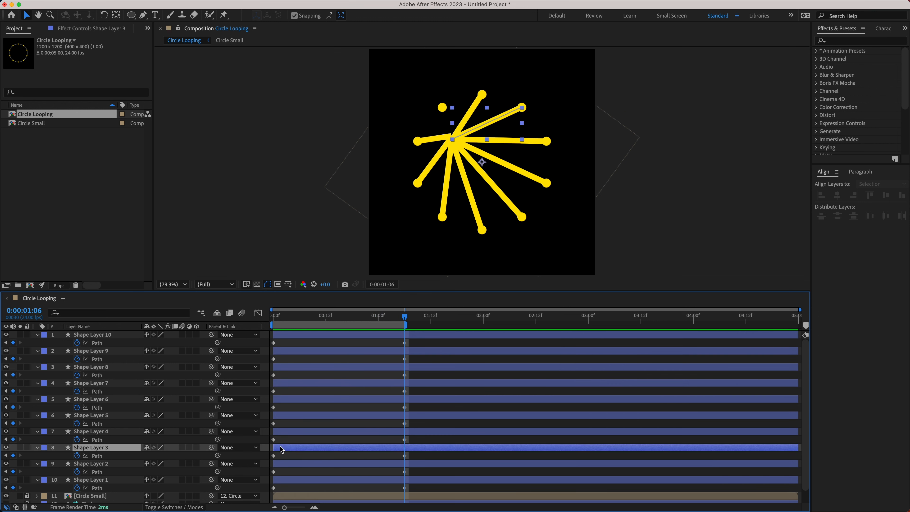
click(280, 457)
key(ctrl+c)
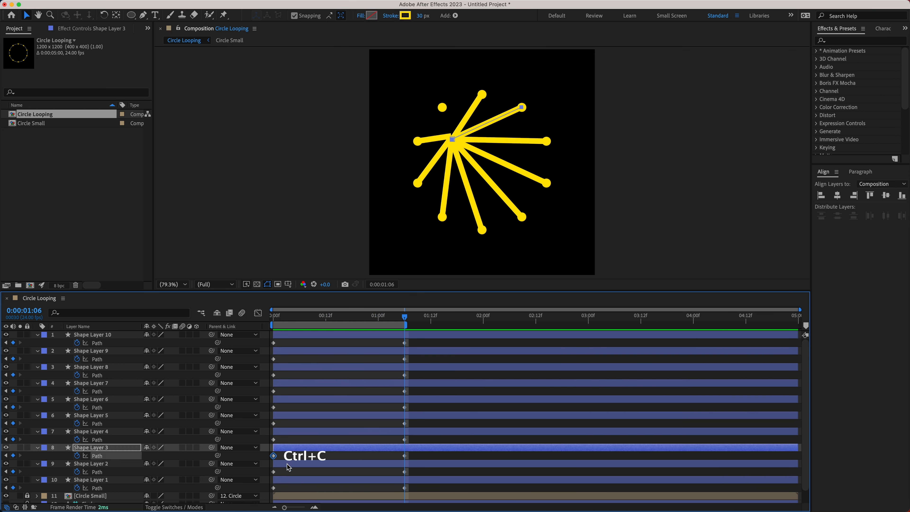
click(99, 5)
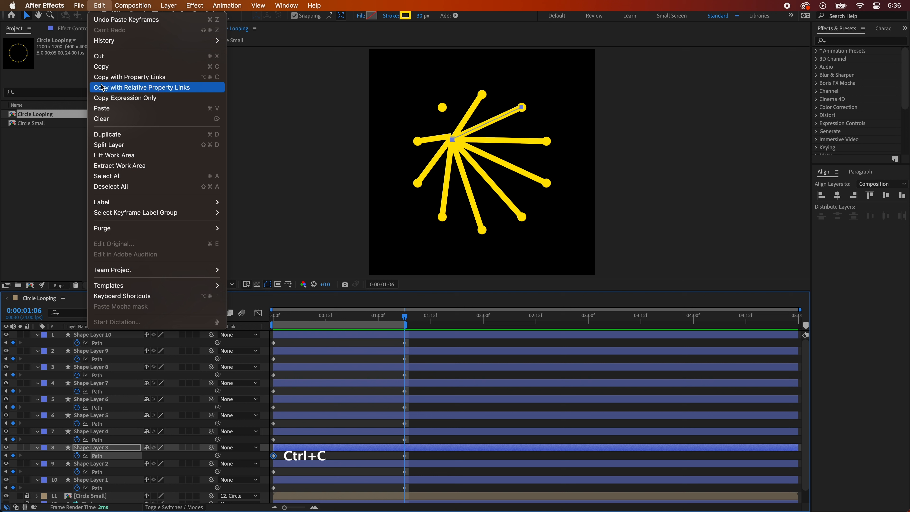
click(103, 66)
click(392, 465)
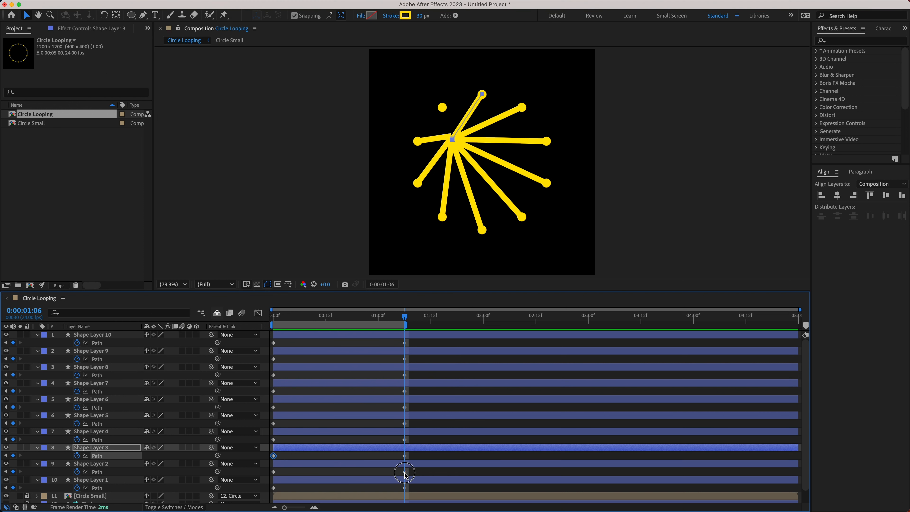
key(ctrl+v)
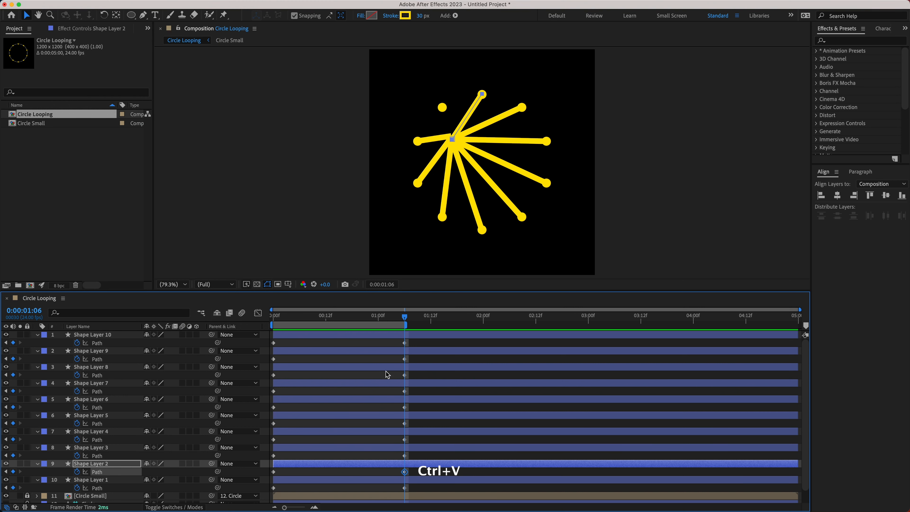
click(99, 5)
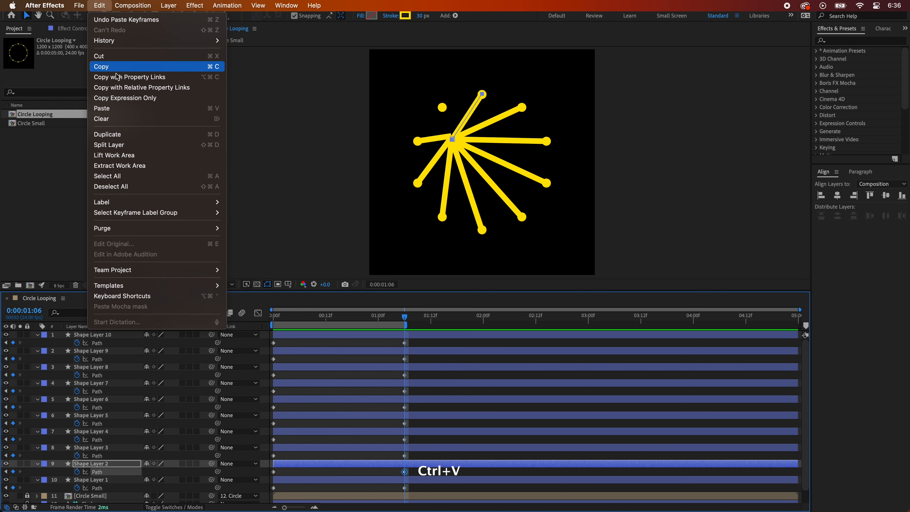
click(114, 109)
click(392, 408)
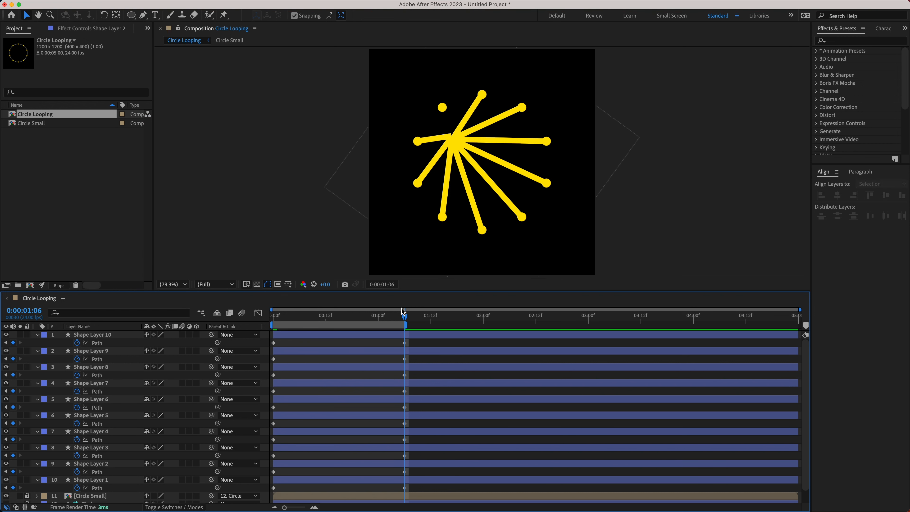
Step: Copy the first Path keyframes of Shape Layers 4 and 5 onto the 0:00:01:06 keyframes of Shape Layers 3 and 4, respectively
drag(400, 317, 403, 337)
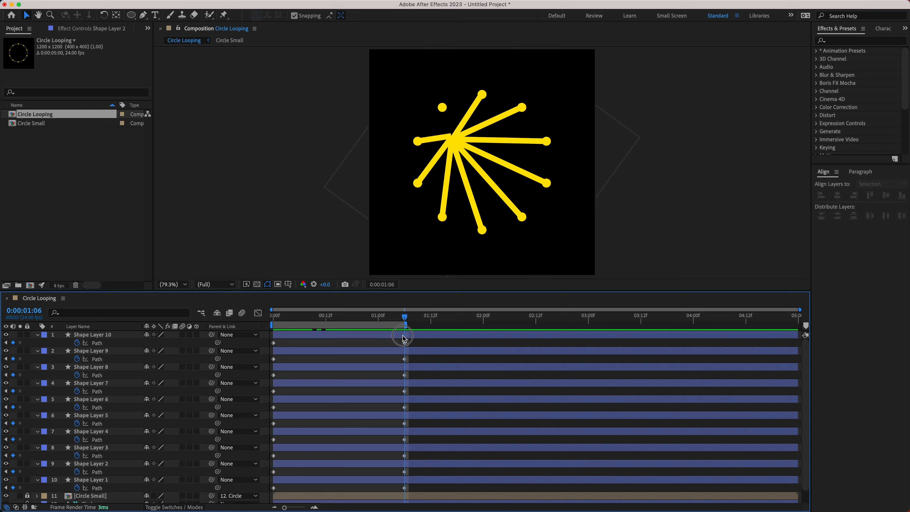
click(273, 440)
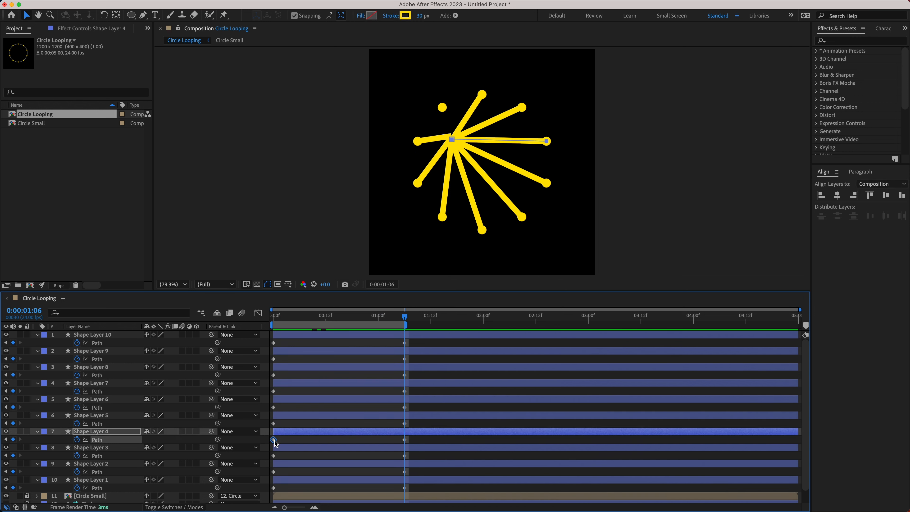
key(ctrl+c)
key(ctrl+v)
click(404, 456)
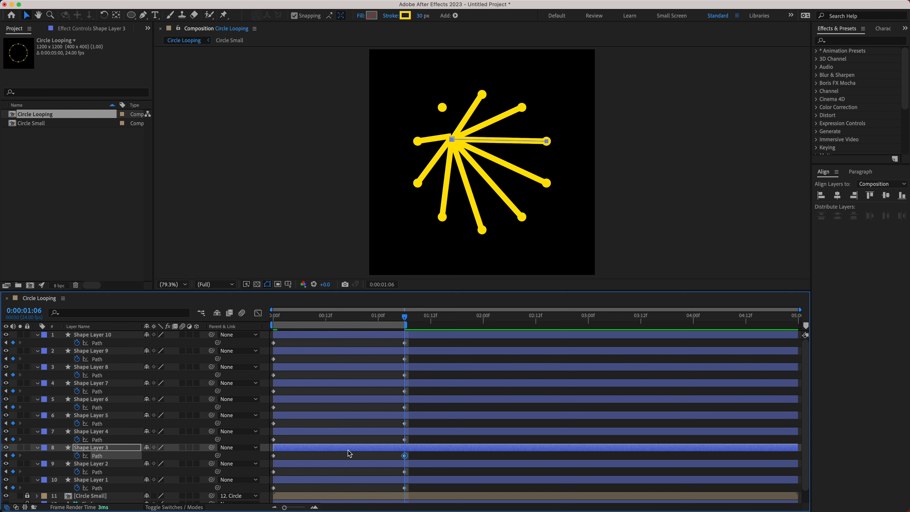
click(274, 424)
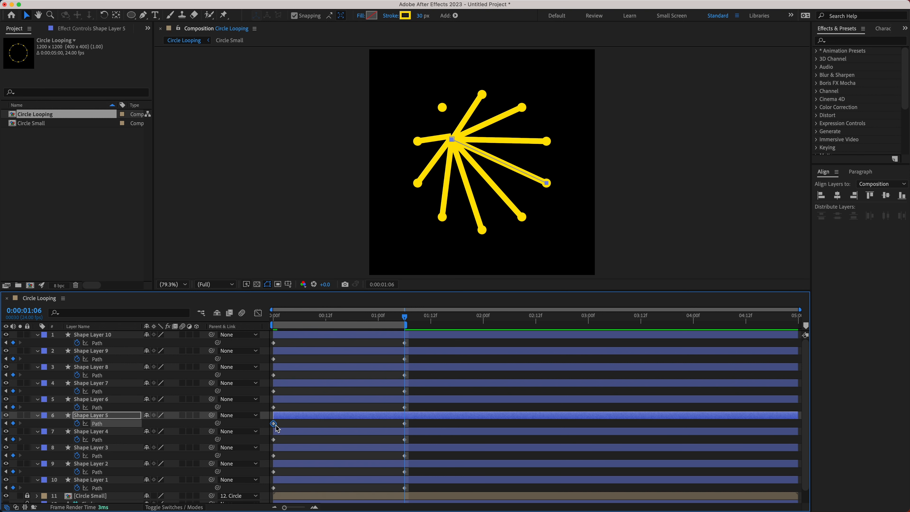
click(405, 440)
key(ctrl+v)
Step: Copy the first Path keyframes of Shape Layers 6 and 7 onto the 0:00:01:06 keyframes of Shape Layers 5 and 6, respectively
click(274, 407)
key(ctrl+c)
click(405, 424)
key(ctrl+v)
click(273, 392)
click(405, 407)
key(ctrl+v)
Step: Copy the first Path keyframes of Shape Layers 8 and 9 onto the 0:00:01:06 keyframes of Shape Layers 7 and 8, respectively
click(274, 375)
key(ctrl+c)
click(404, 392)
key(ctrl+v)
click(274, 359)
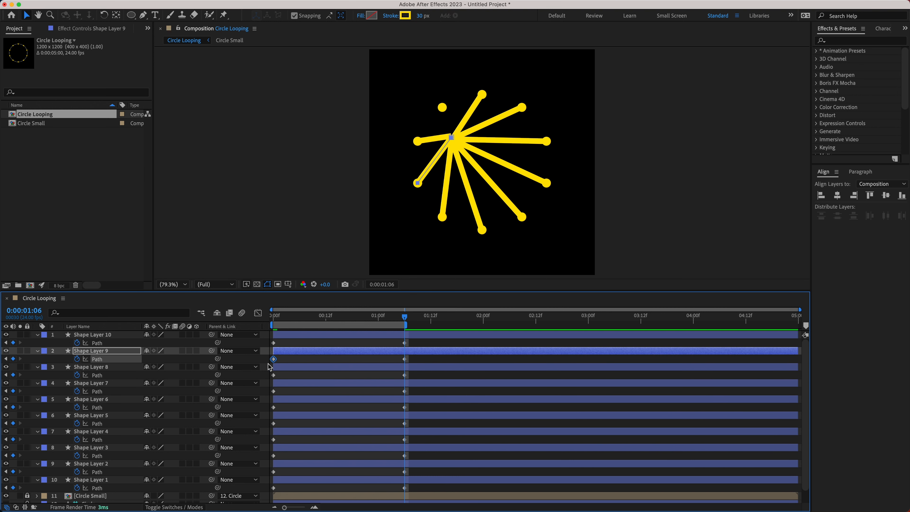
click(405, 376)
Step: Copy Shape Layer 10's first Path keyframe, paste it onto Shape Layer 9's Path keyframe at 0:00:01:06, and preview the animation
click(274, 343)
key(super+c)
click(405, 359)
key(super+v)
click(417, 359)
key(space)
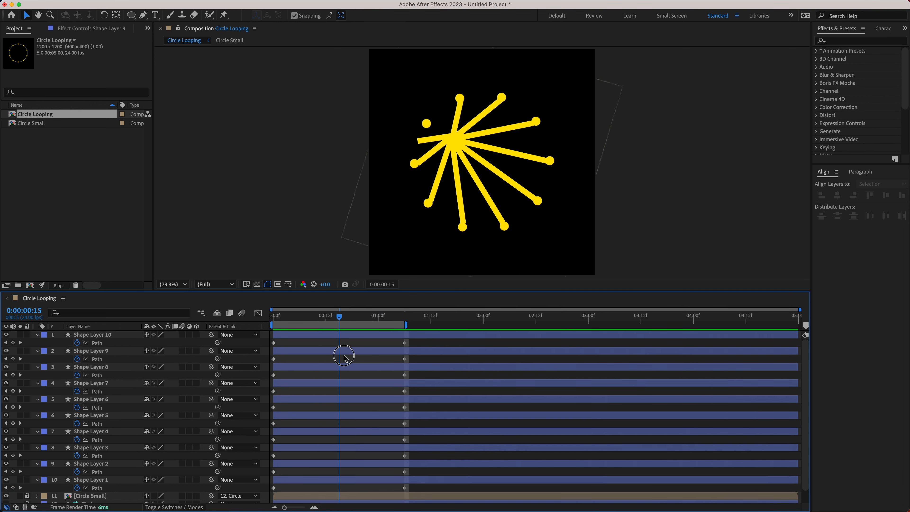
key(space)
click(395, 336)
click(392, 344)
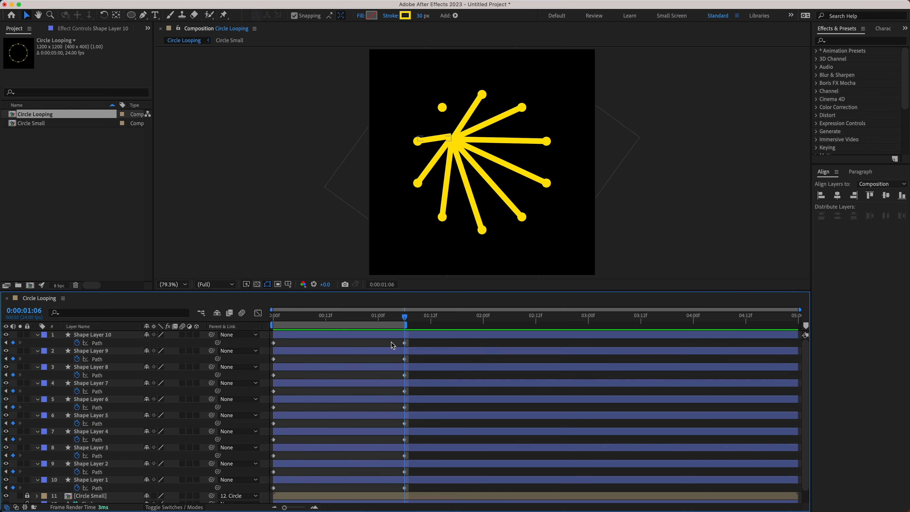
Step: Copy Shape Layer 1's first Path keyframe onto Shape Layer 10's keyframe at 0:00:01:06, and preview the animation from the start
click(273, 488)
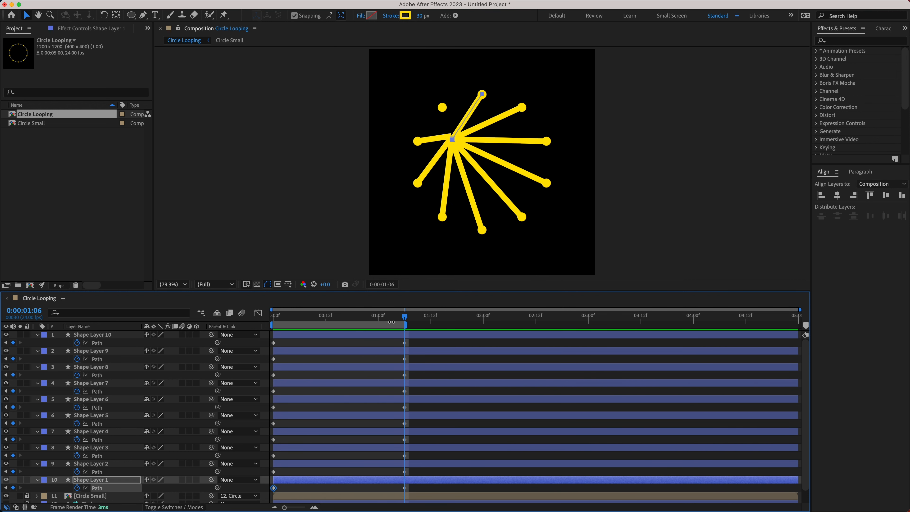
click(398, 345)
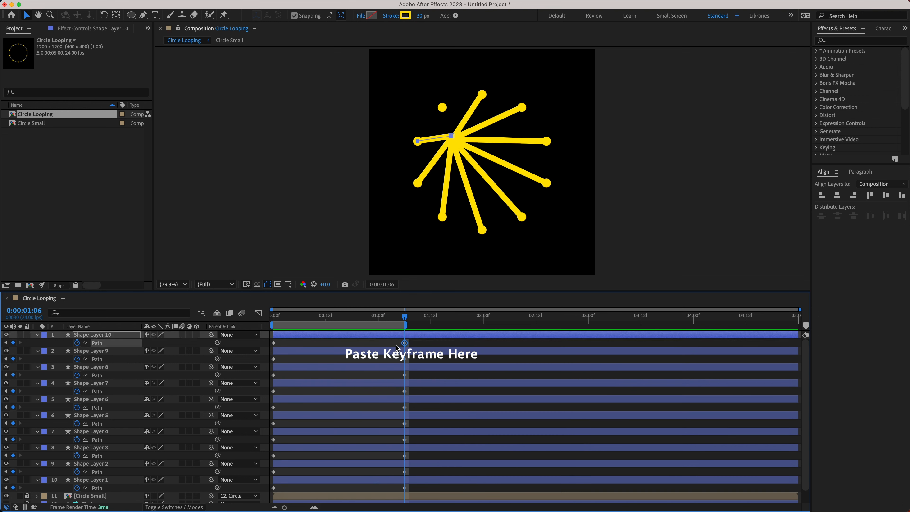
key(super+v)
click(414, 343)
drag(404, 318, 270, 350)
key(space)
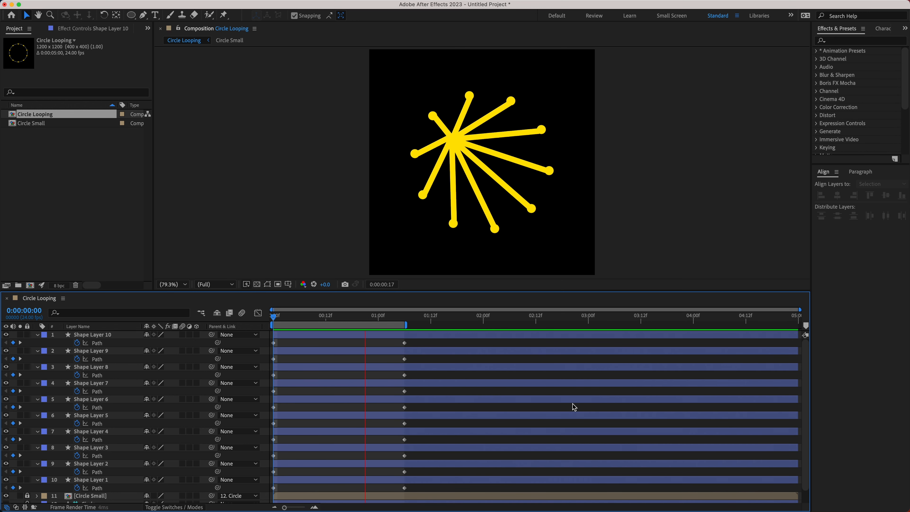
Step: At 0:00:00:16, move the outer endpoint of Shape Layer 10's path to the centre of its small circle
click(339, 317)
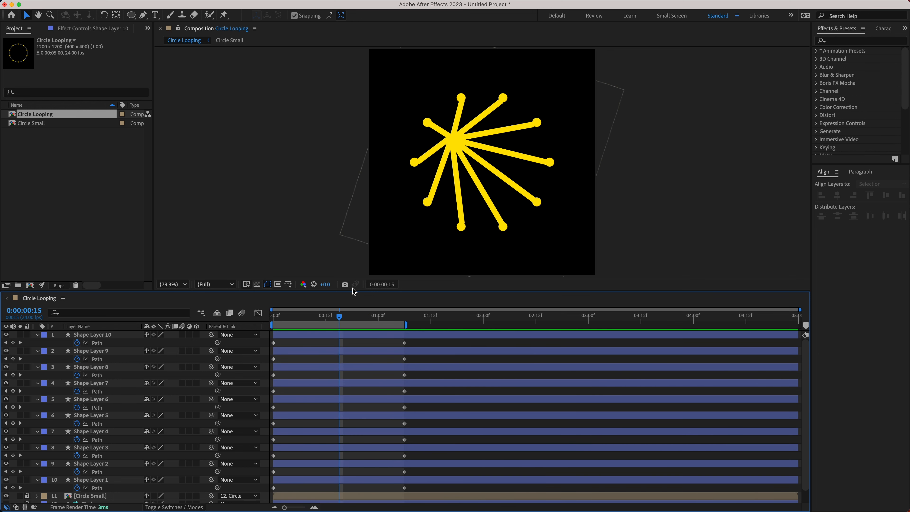
drag(354, 291, 343, 390)
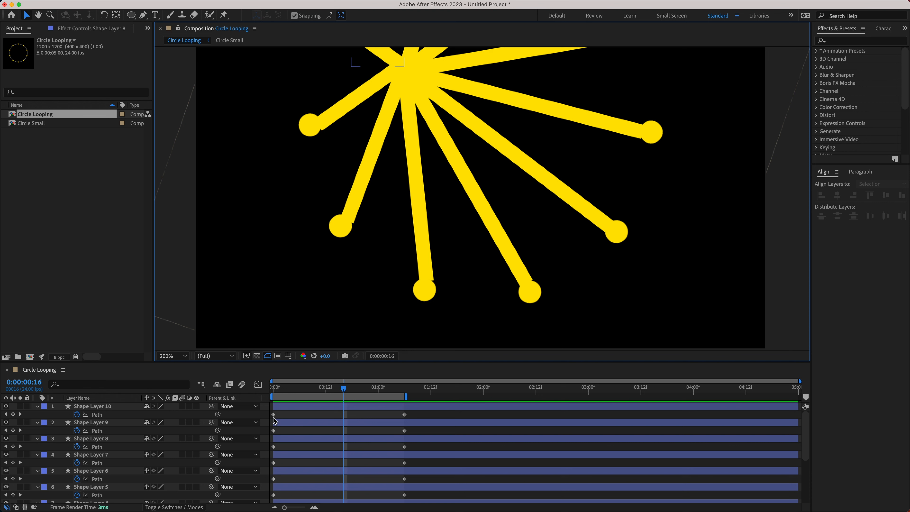
click(286, 406)
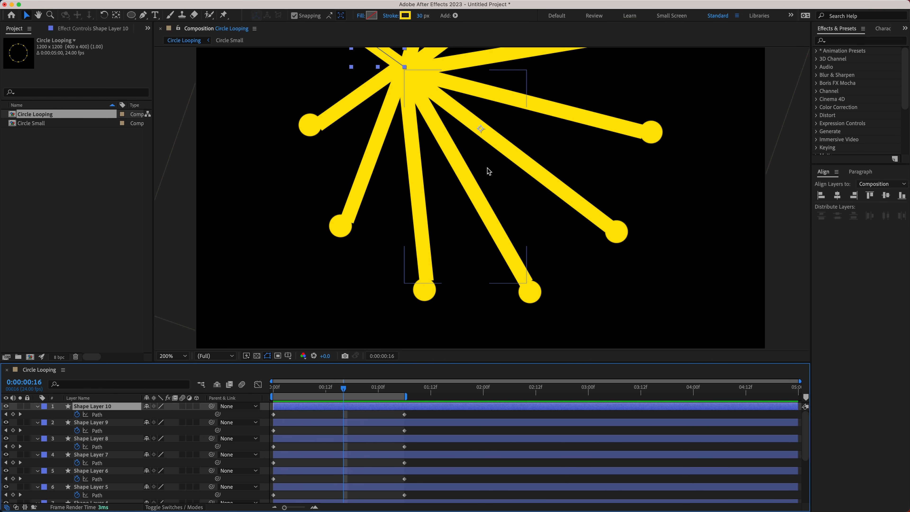
drag(501, 110, 520, 238)
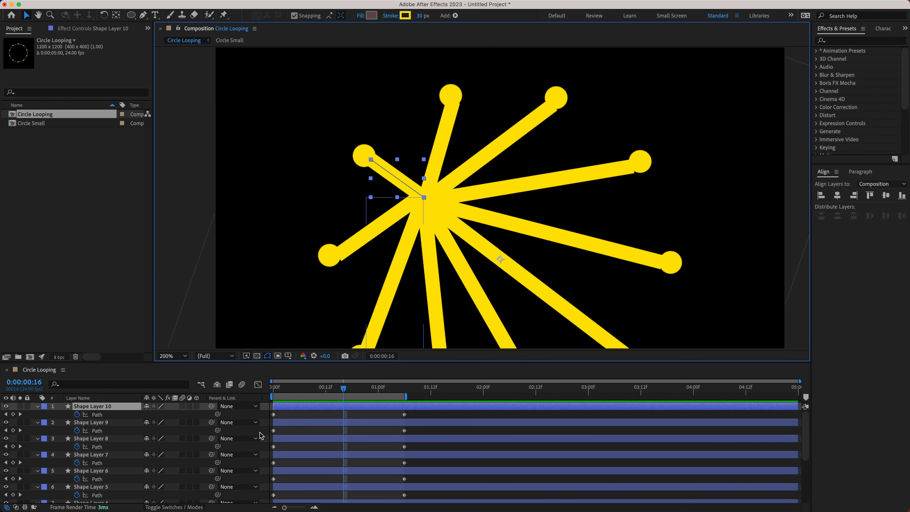
click(274, 414)
drag(342, 390, 343, 396)
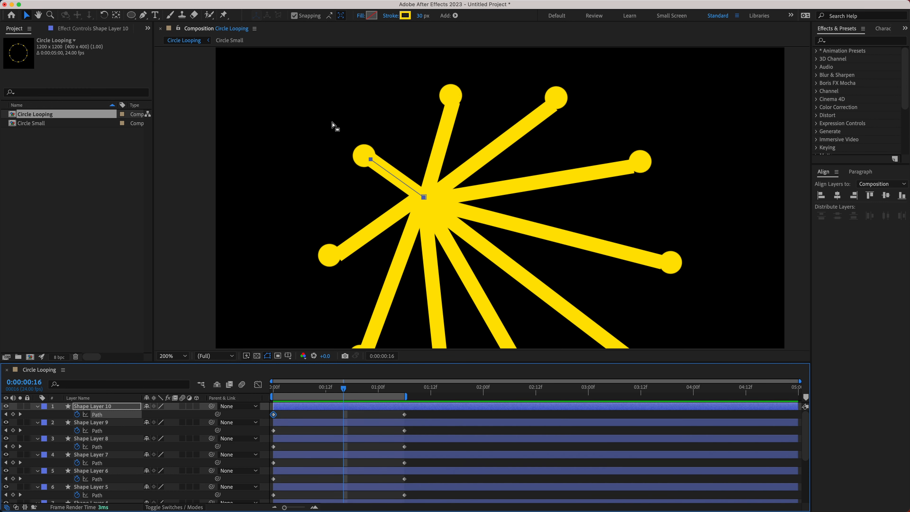
drag(370, 160, 365, 156)
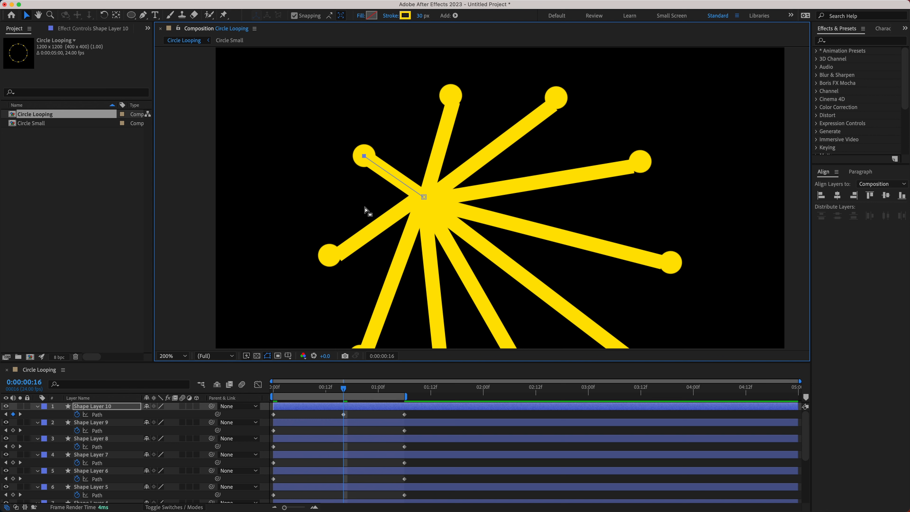
Step: At 0:00:00:16, align the outer path endpoints of Shape Layers 9 and 8 with the centres of their small circles
click(274, 430)
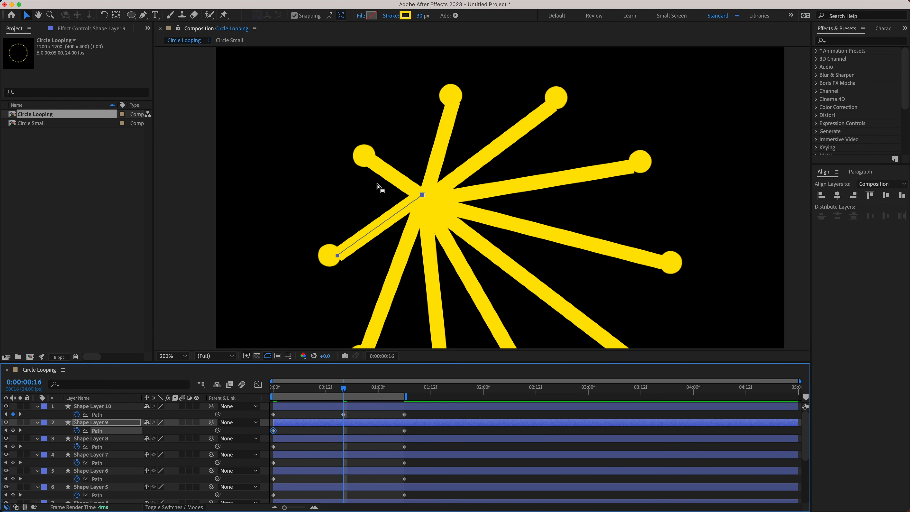
click(422, 195)
drag(313, 230, 329, 257)
click(273, 446)
key(space)
drag(509, 239, 474, 108)
drag(373, 179, 325, 225)
Step: At 0:00:00:16, align the outer path endpoints of Shape Layers 7 and 6 with the centres of their small circles
click(274, 463)
drag(453, 252, 387, 304)
drag(410, 280, 409, 289)
click(273, 479)
drag(548, 256, 513, 289)
Step: At 0:00:00:16, align the outer path endpoints of Shape Layers 5 and 4 with the centres of their small circles
scroll(280, 476, down, 2)
click(273, 479)
drag(623, 199, 600, 230)
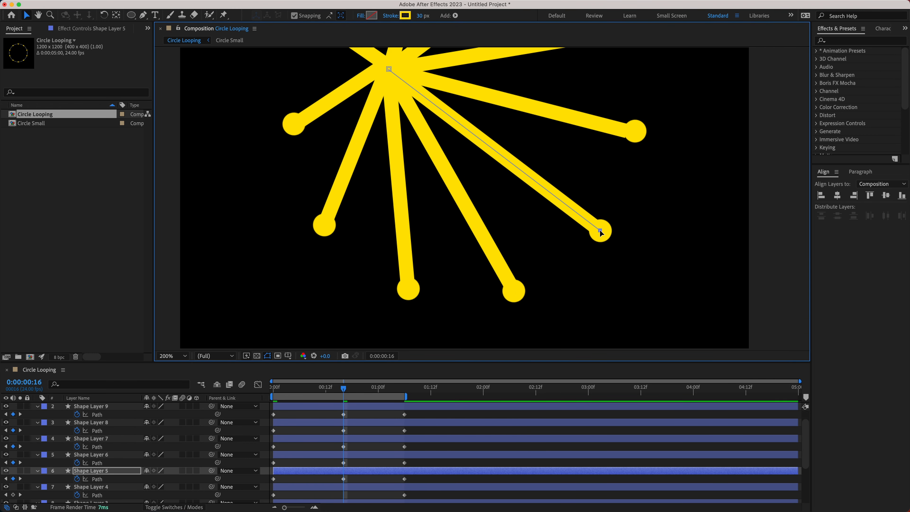
drag(806, 434, 806, 461)
click(274, 442)
drag(656, 106, 607, 152)
drag(626, 132, 635, 132)
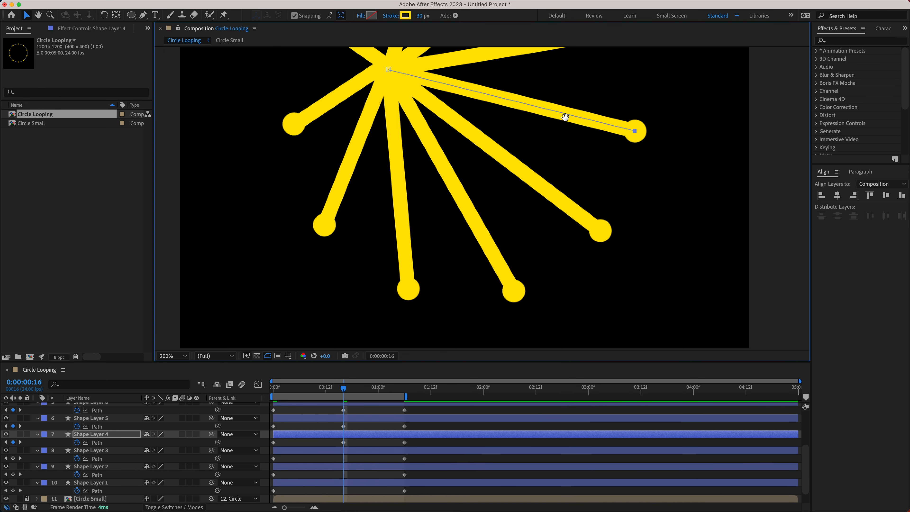
Step: At 0:00:00:16, align the outer path endpoints of Shape Layers 3, 2 and 1 with the centres of their small circles
drag(565, 118, 563, 256)
click(273, 459)
drag(623, 148, 603, 169)
click(274, 475)
drag(541, 88, 519, 106)
click(274, 491)
drag(416, 108, 413, 104)
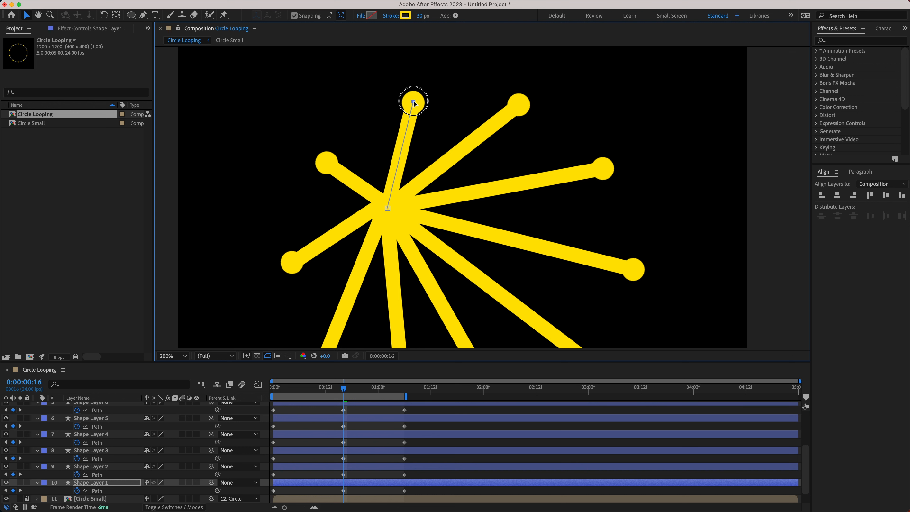
click(354, 446)
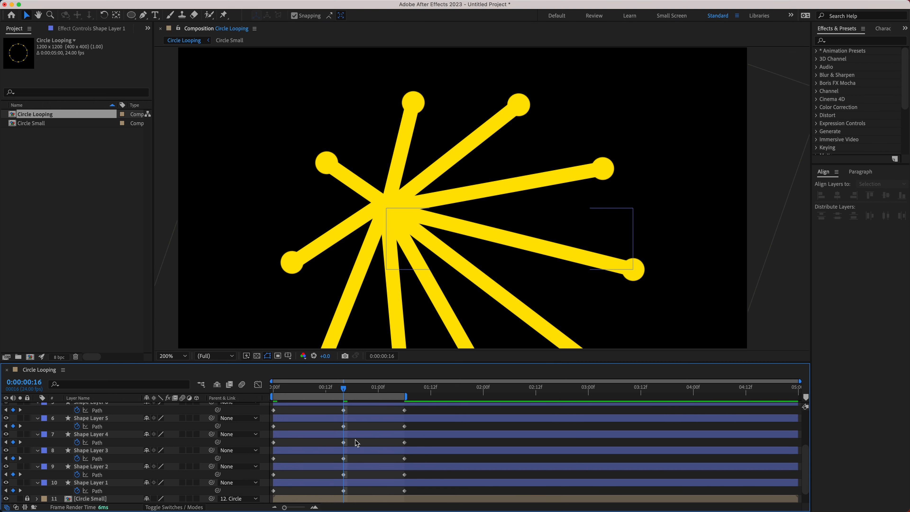
Step: Fit the whole composition in the viewer and preview the adjusted line animation from 0:00:00:00
click(183, 356)
click(187, 188)
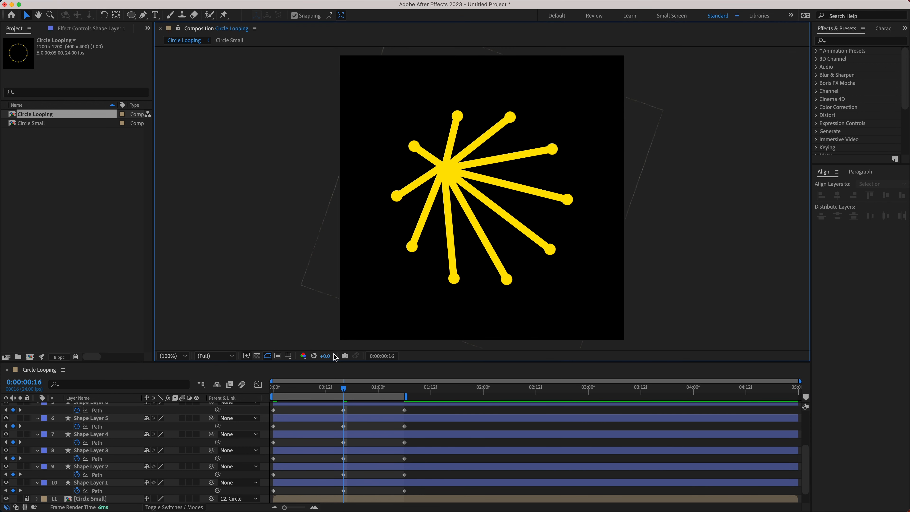
drag(335, 362, 378, 264)
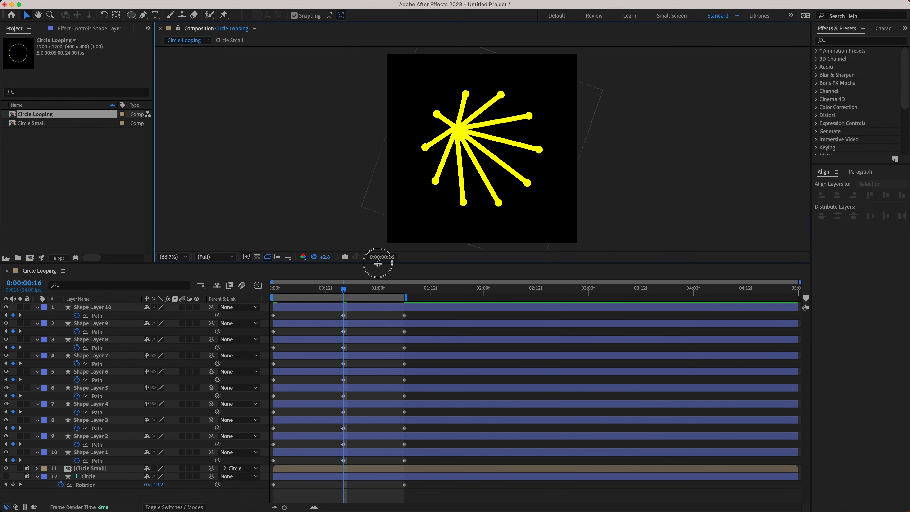
key(Home)
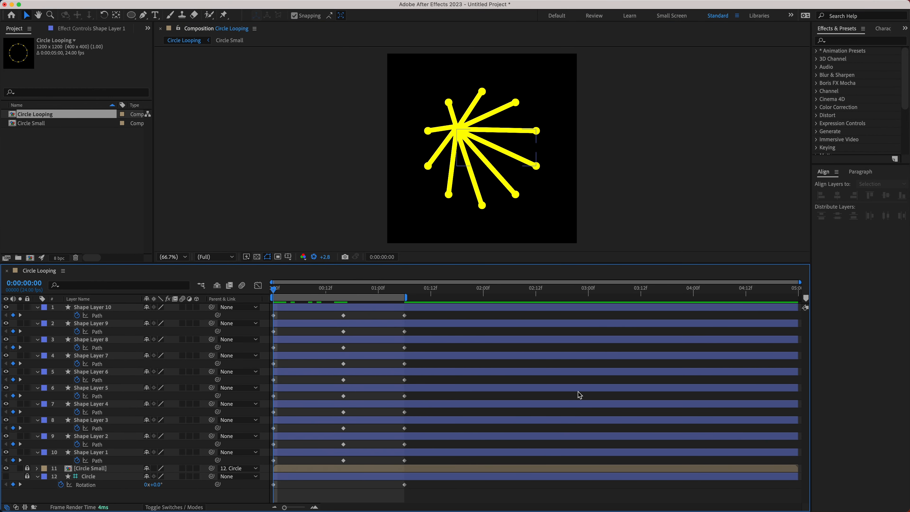
key(space)
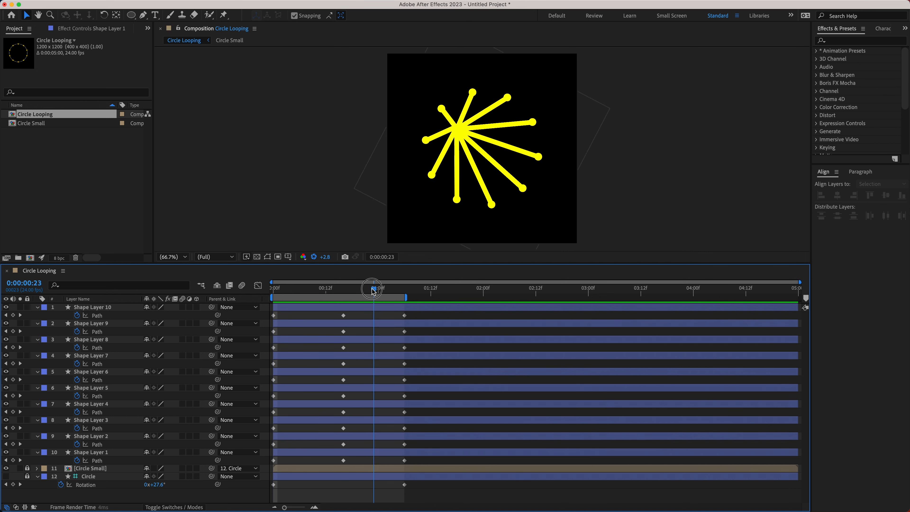
key(space)
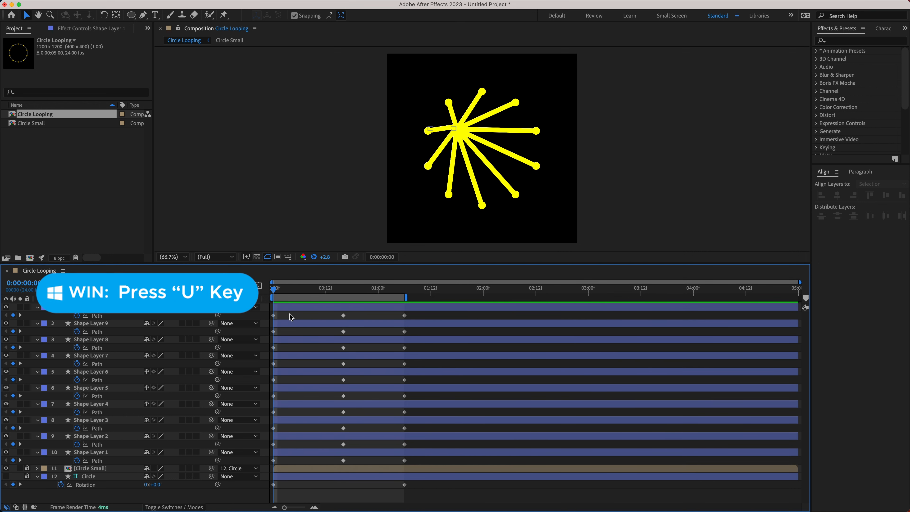
Step: Collapse the layers' keyframe properties and pre-compose Shape Layers 1 to 10 into a composition named Line
key(u)
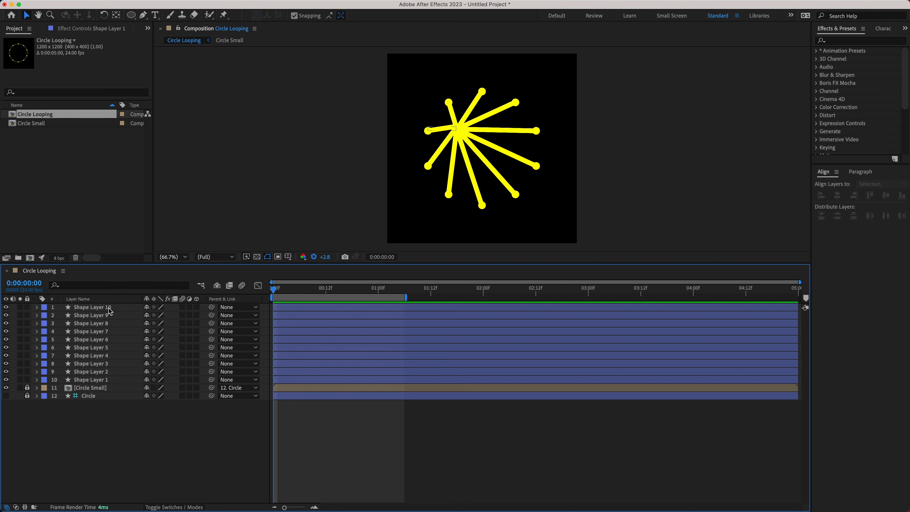
click(107, 309)
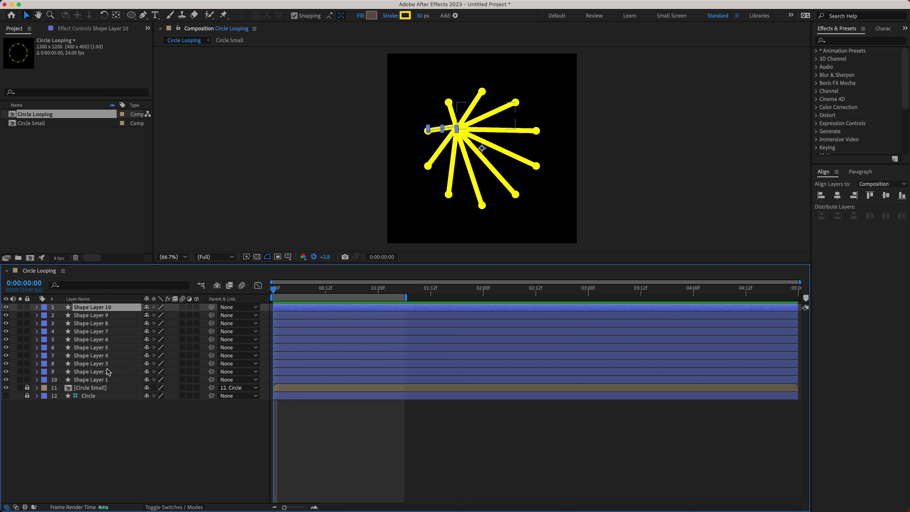
shift+click(103, 381)
right_click(290, 379)
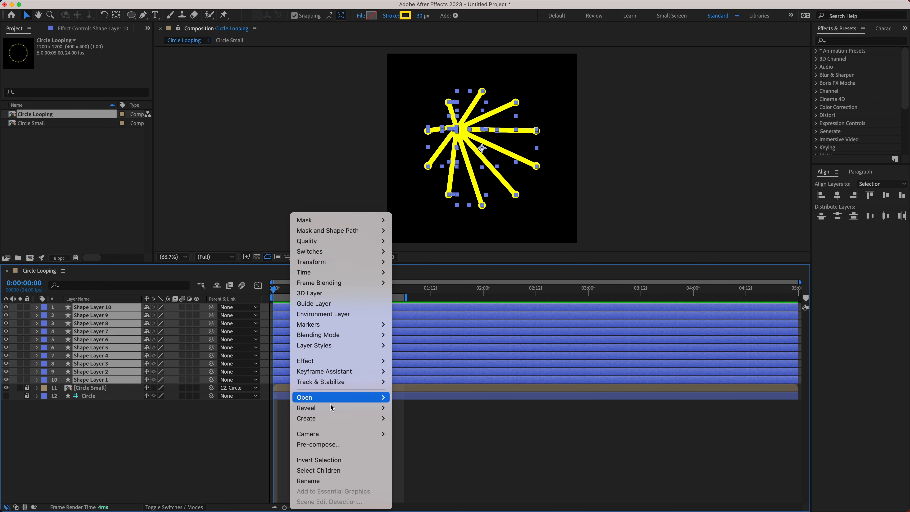
click(332, 445)
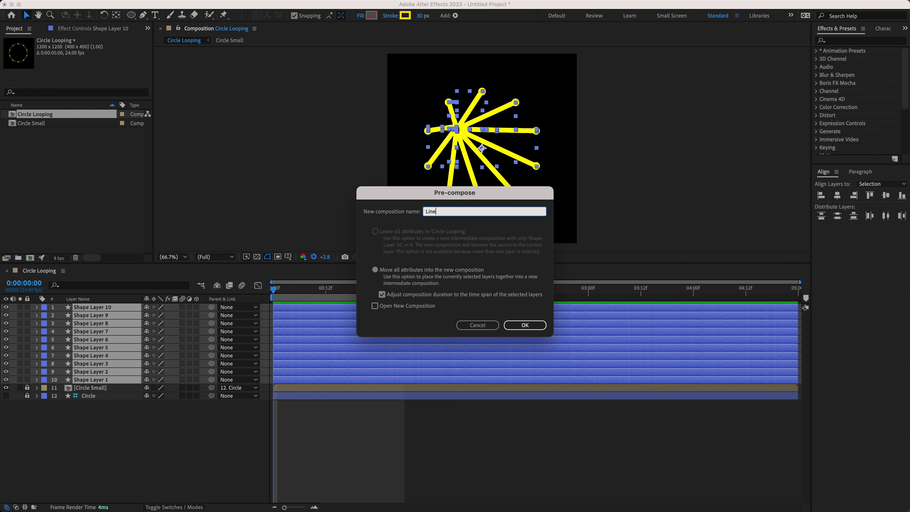
key(Return)
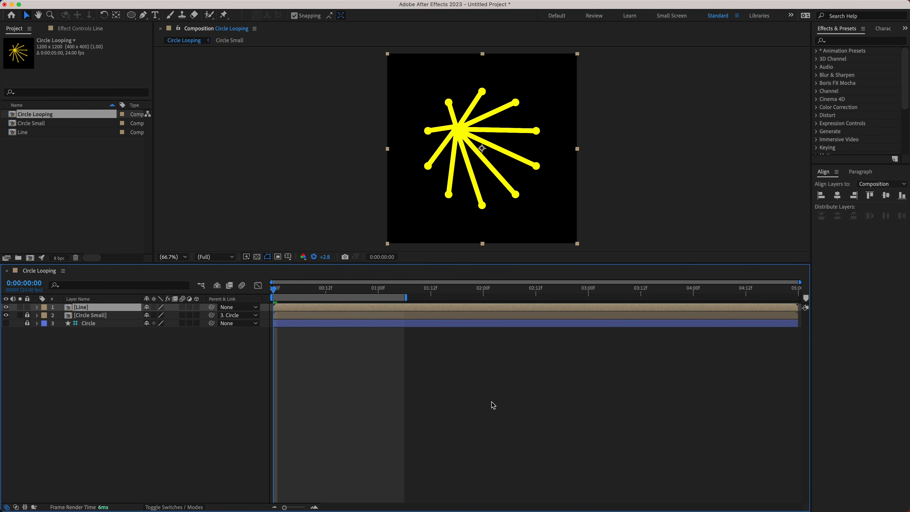
Step: Unlock the Circle Small and Circle layers and pre-compose them together with Line into a composition named Circle Line
drag(480, 263, 487, 348)
click(353, 462)
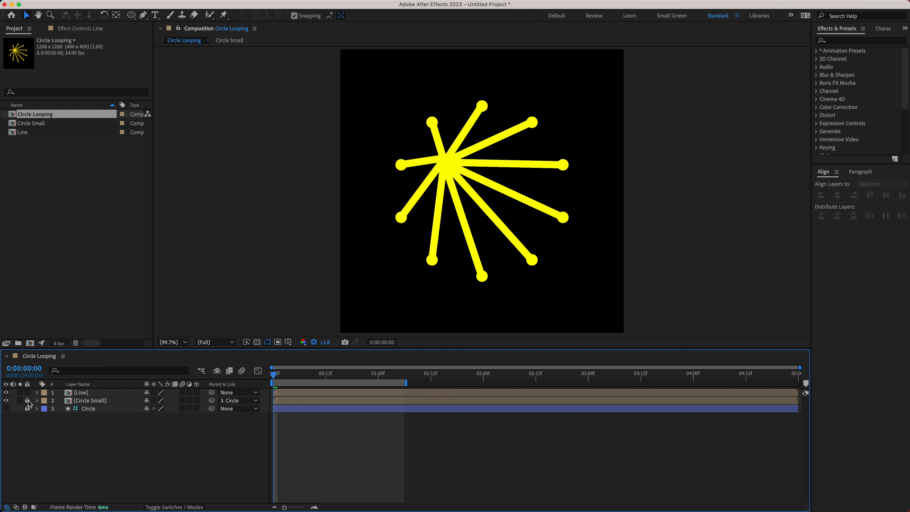
click(83, 393)
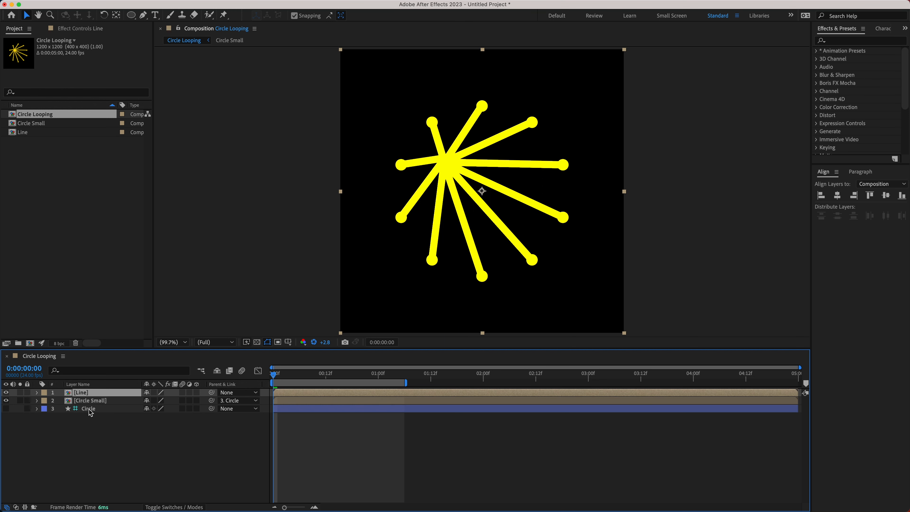
shift+click(90, 409)
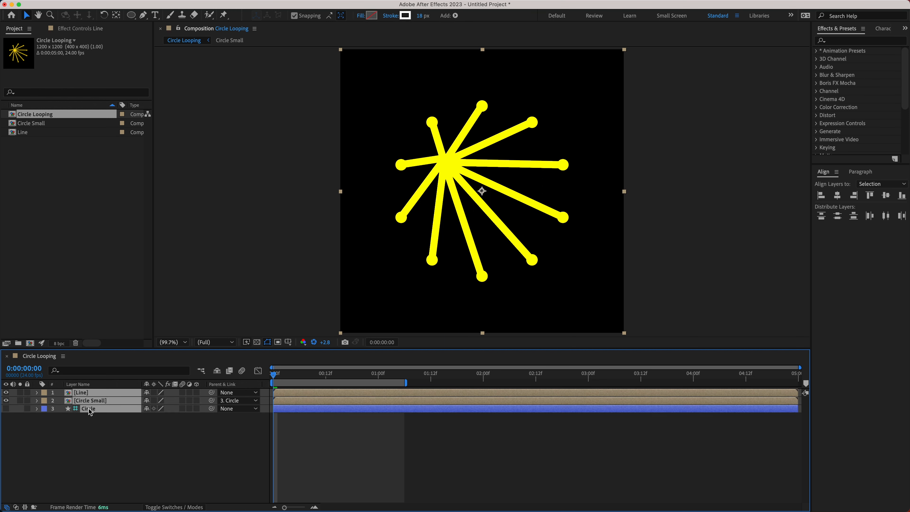
right_click(315, 409)
mouse_move(322, 410)
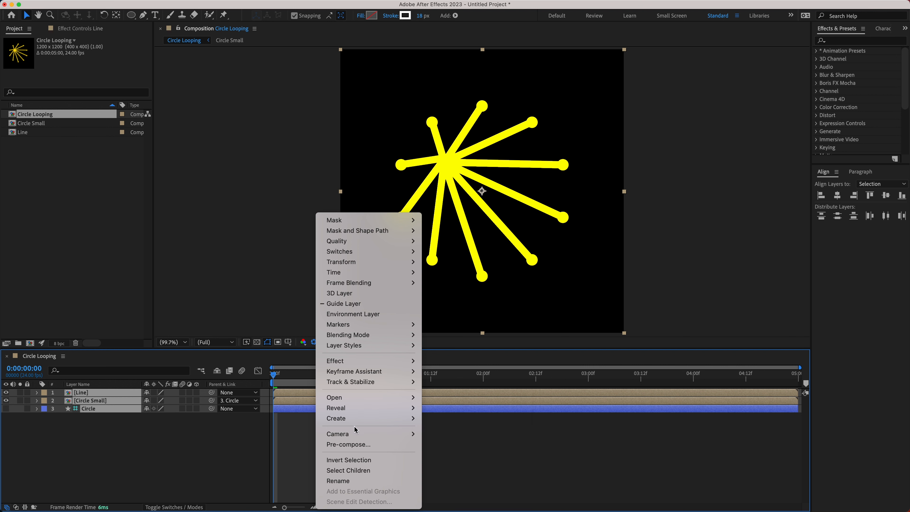
click(365, 445)
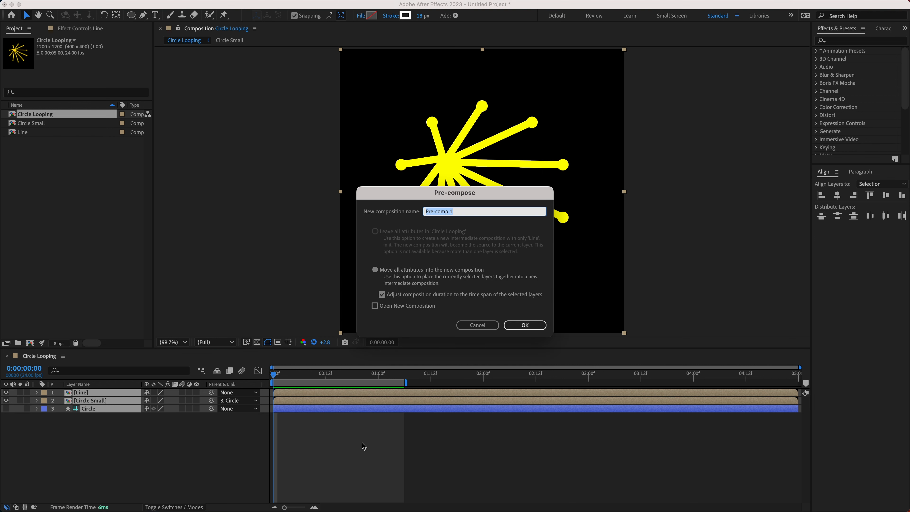
drag(440, 194, 417, 197)
click(460, 199)
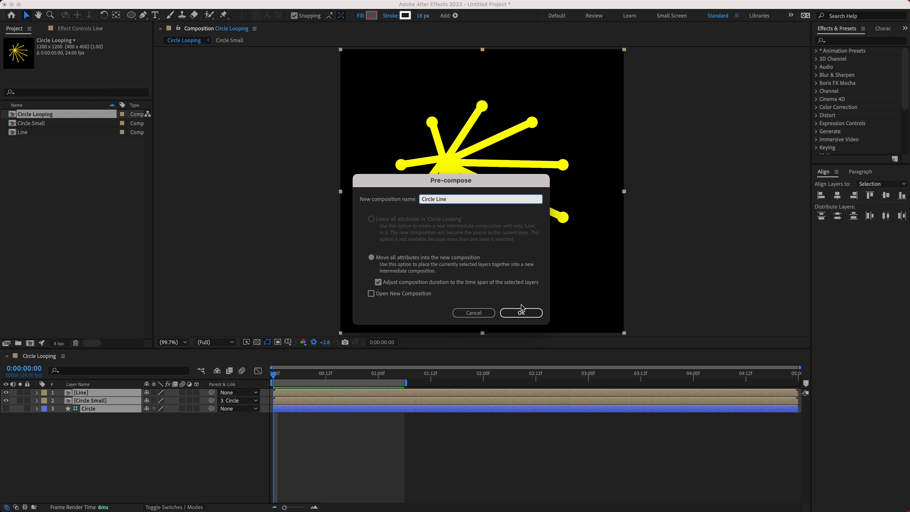
click(521, 312)
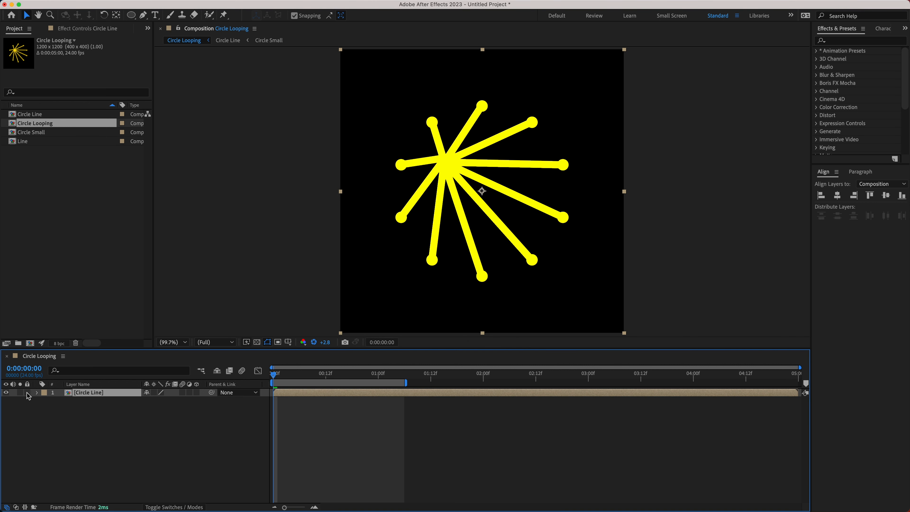
Step: Hide and show the Circle Line layer to check what it contains, leaving it selected
click(7, 393)
click(6, 393)
click(72, 405)
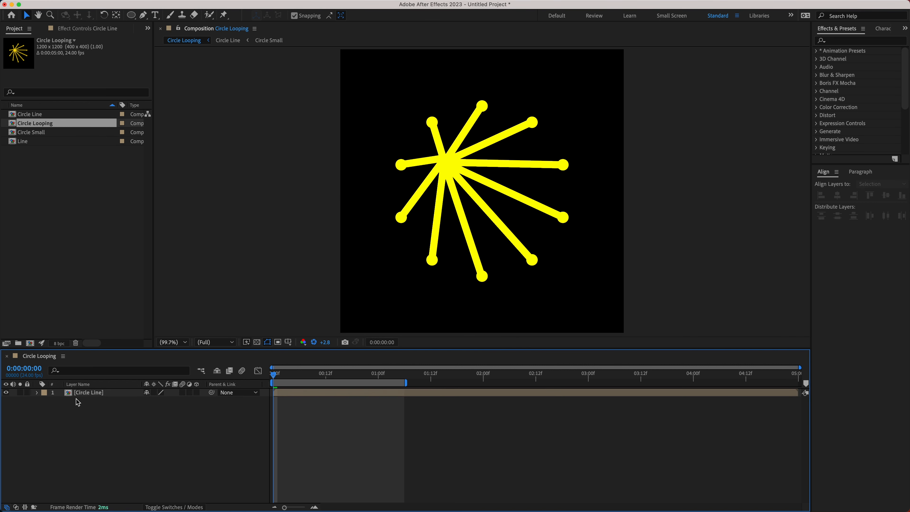
click(81, 393)
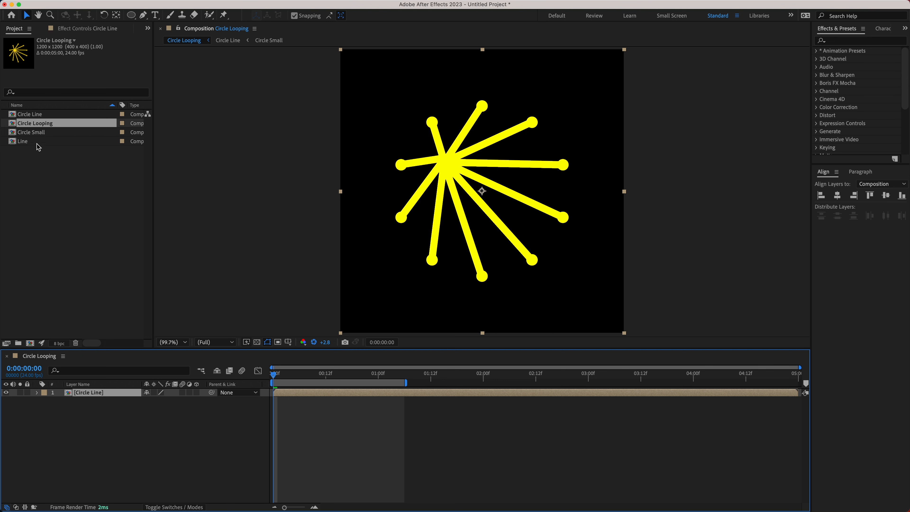
Step: Duplicate the Circle Line composition in the project and add the copy, Circle Line 2, beneath the Circle Line layer in Circle Looping
click(37, 117)
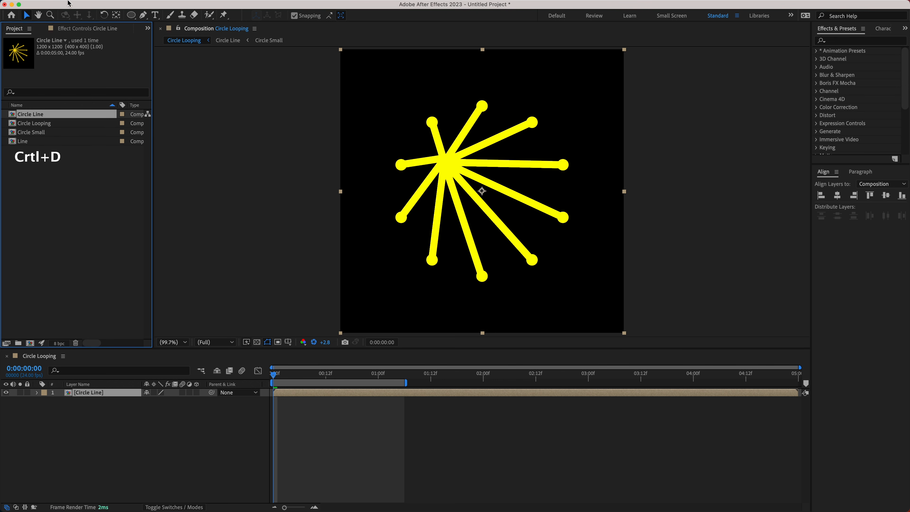
mouse_move(68, 1)
click(101, 6)
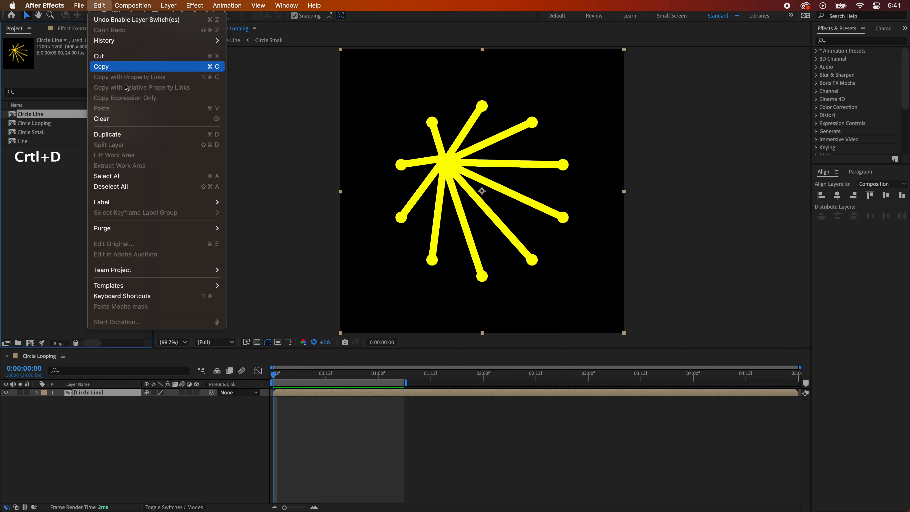
click(133, 135)
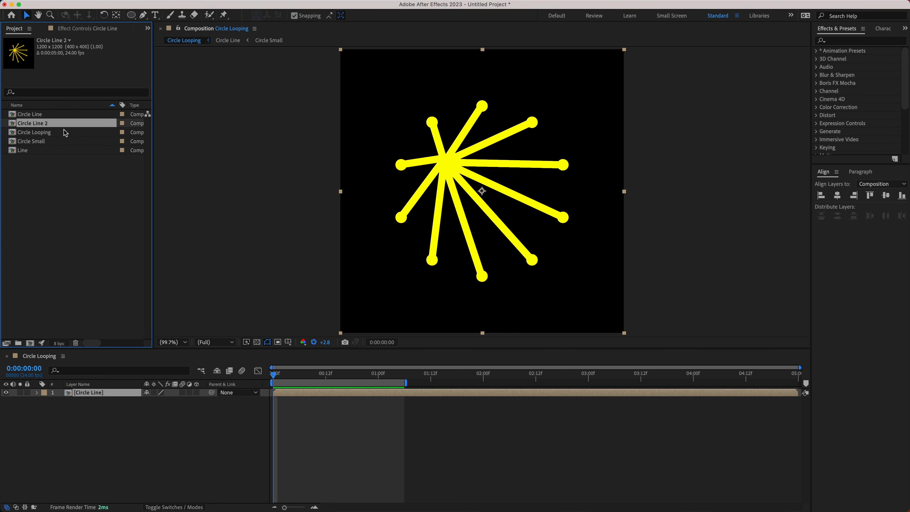
drag(42, 125, 92, 403)
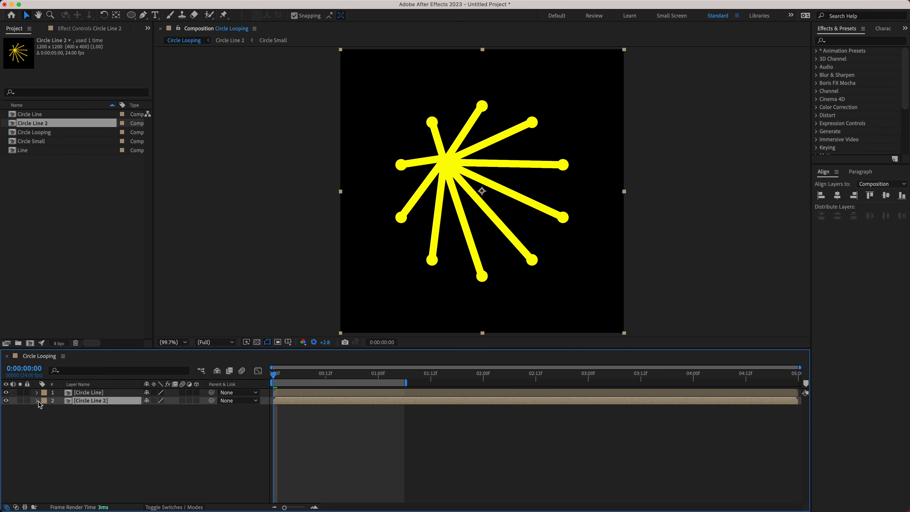
Step: Reveal the Circle Line 2 layer's transform properties and rotate the layer to 198°
click(45, 409)
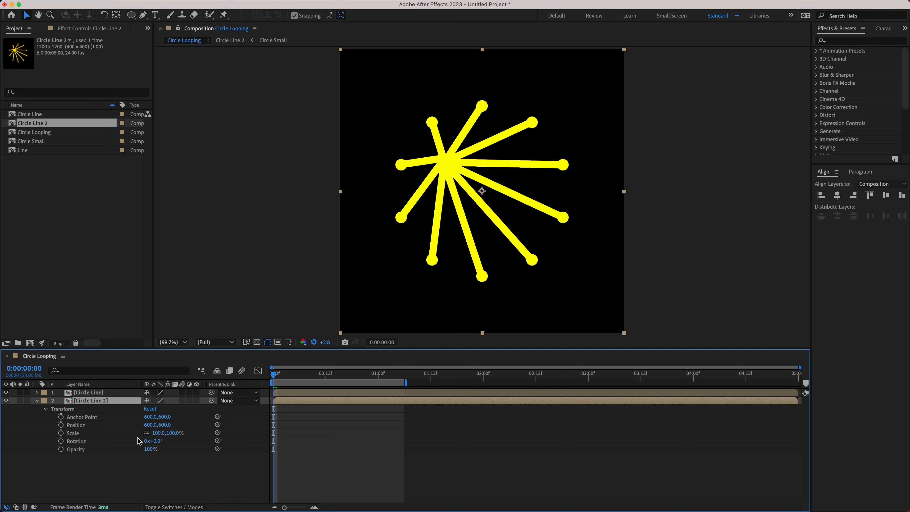
drag(160, 444, 250, 439)
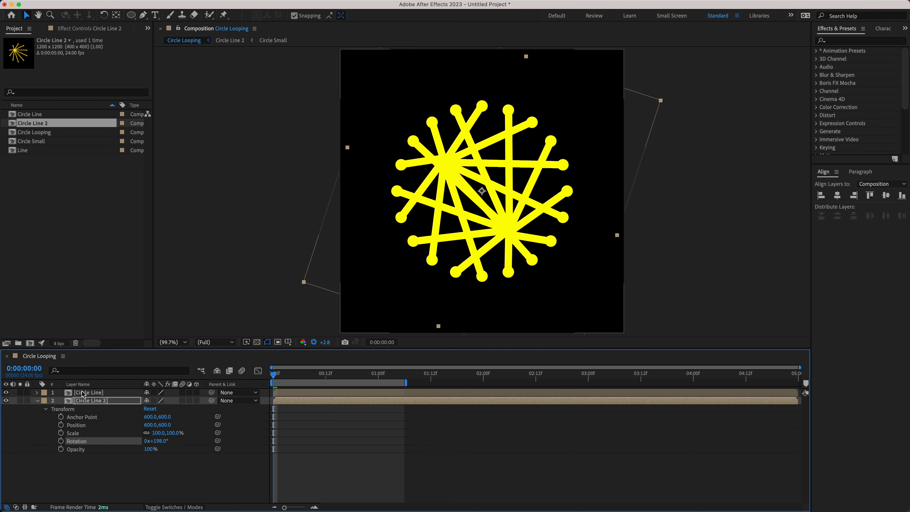
Step: Apply the Generate Fill effect in red to the Circle Line 2 layer
click(86, 403)
click(85, 30)
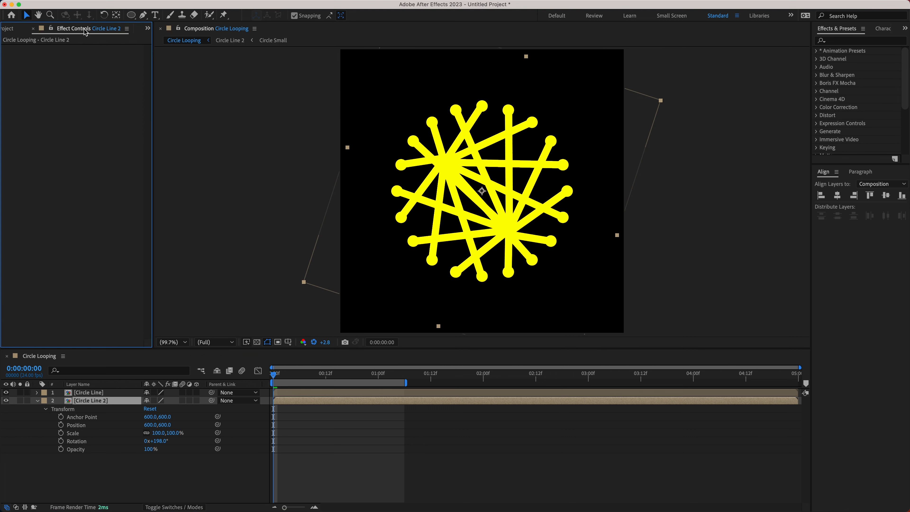
right_click(69, 150)
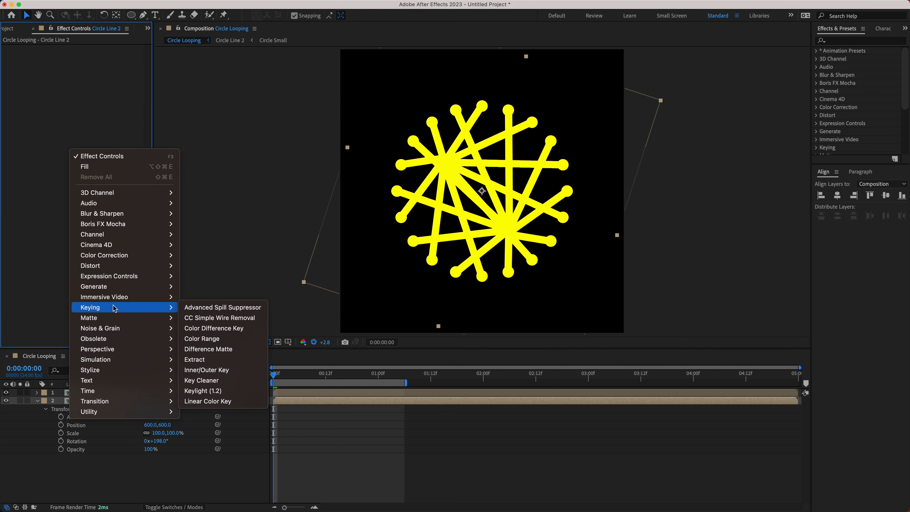
mouse_move(107, 291)
click(229, 402)
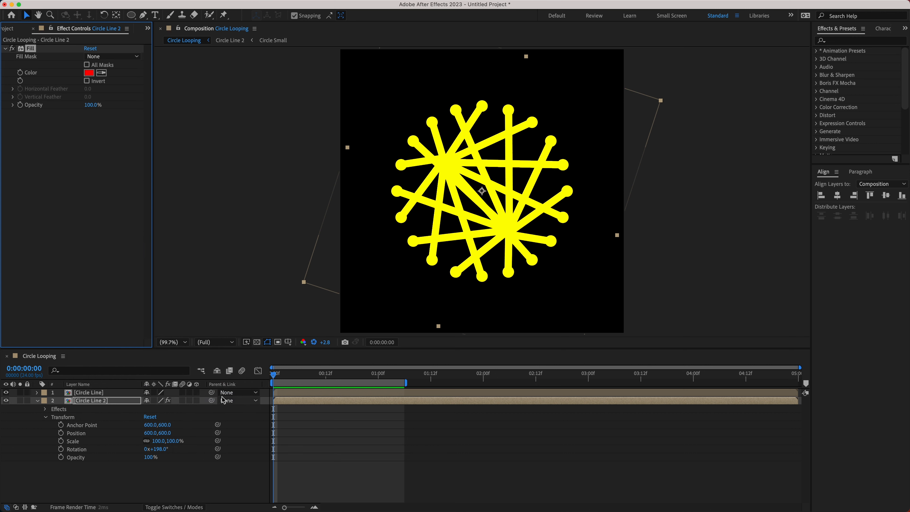
Step: Set the Circle Line 2 layer's rotation to 180°, collapse its properties and preview the two-coloured animation
drag(153, 449, 153, 451)
click(473, 470)
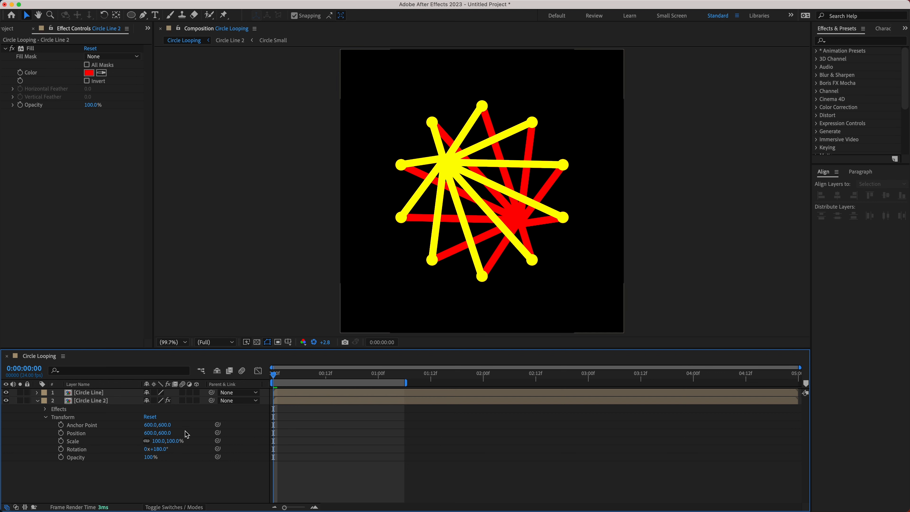
click(37, 401)
key(space)
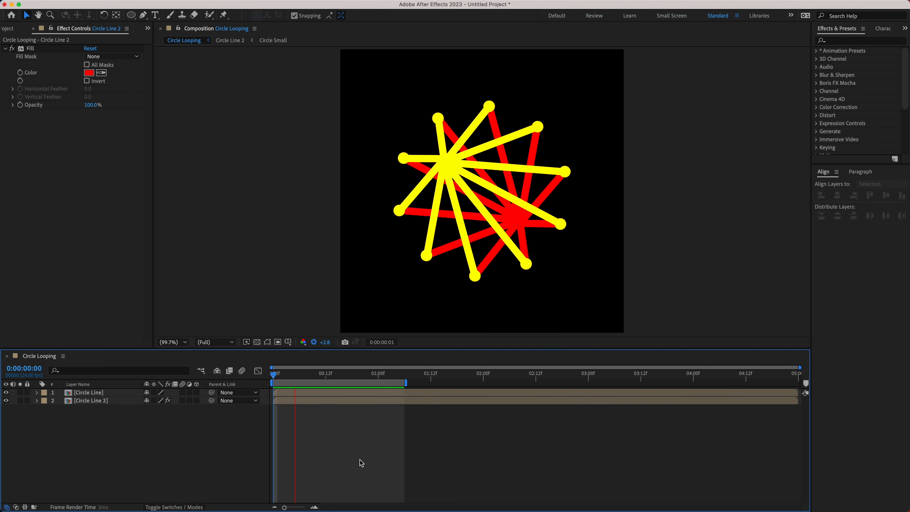